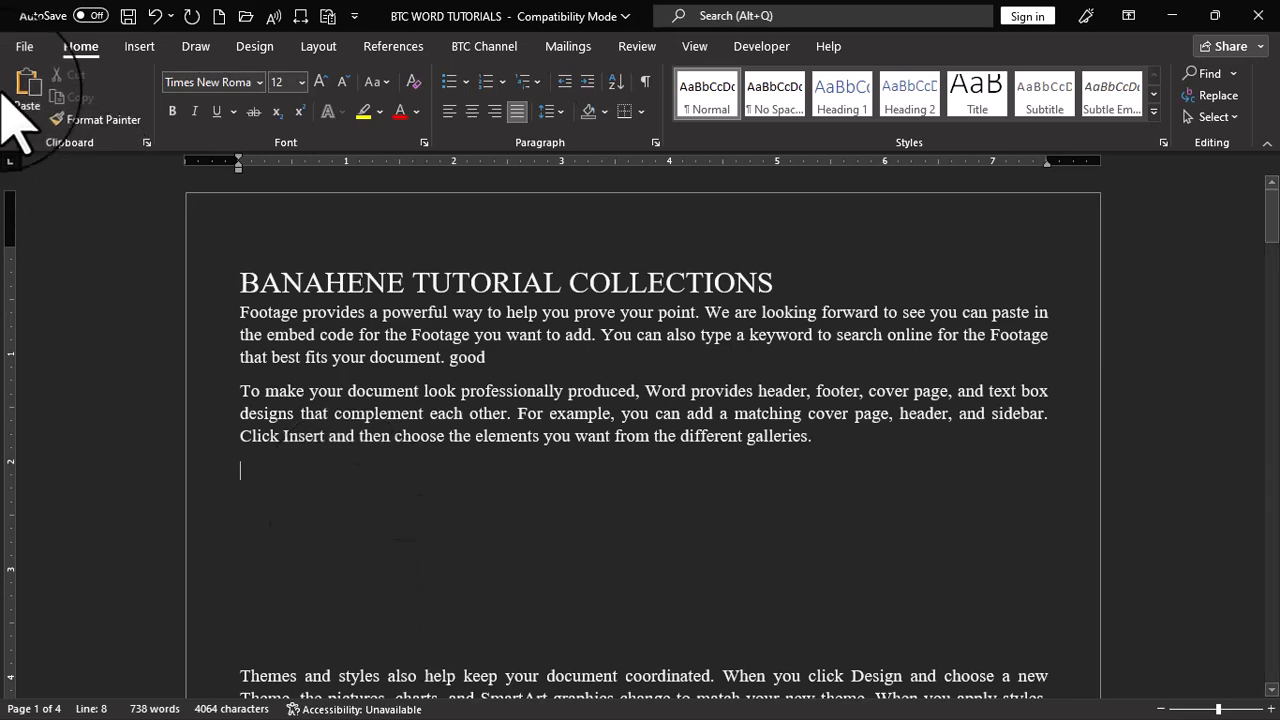
Insert the picture ai-generated-8417819_1280 from the device's My Designs Pictures folder into the blank space below the second paragraph
click(140, 47)
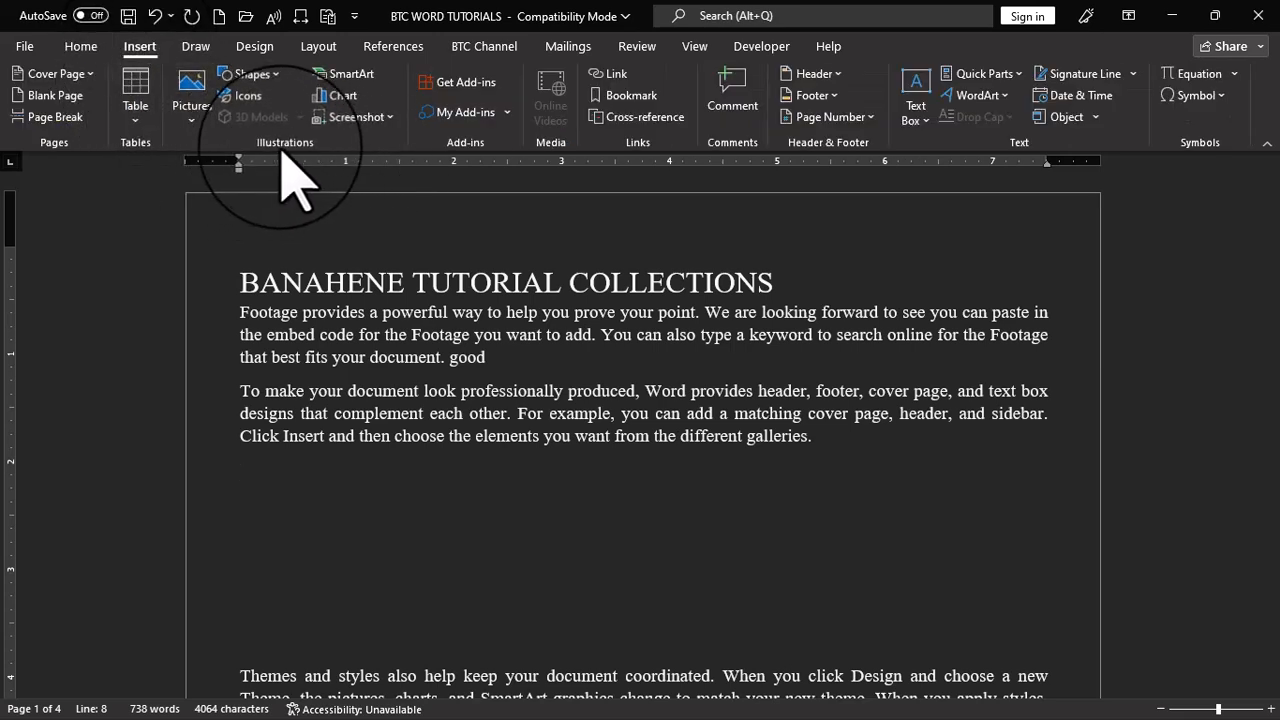
click(192, 88)
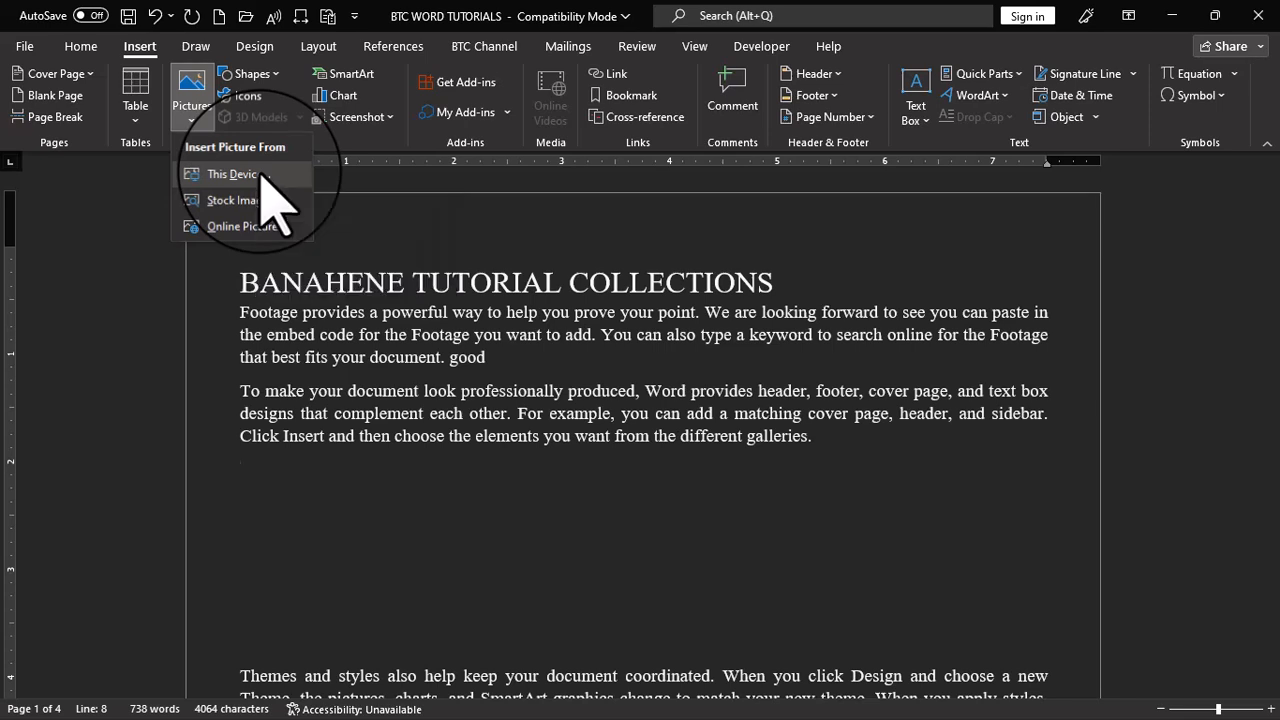
click(262, 178)
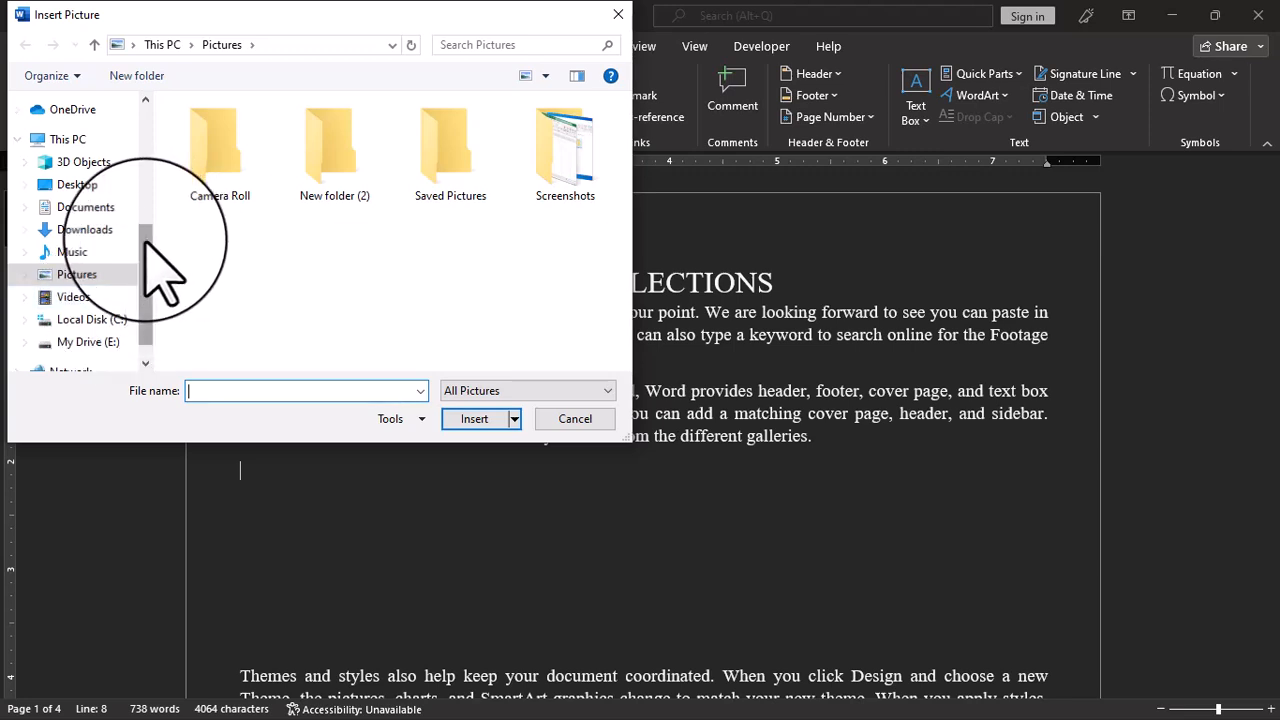
scroll(100, 318, down, 1)
click(97, 318)
double_click(245, 130)
double_click(248, 131)
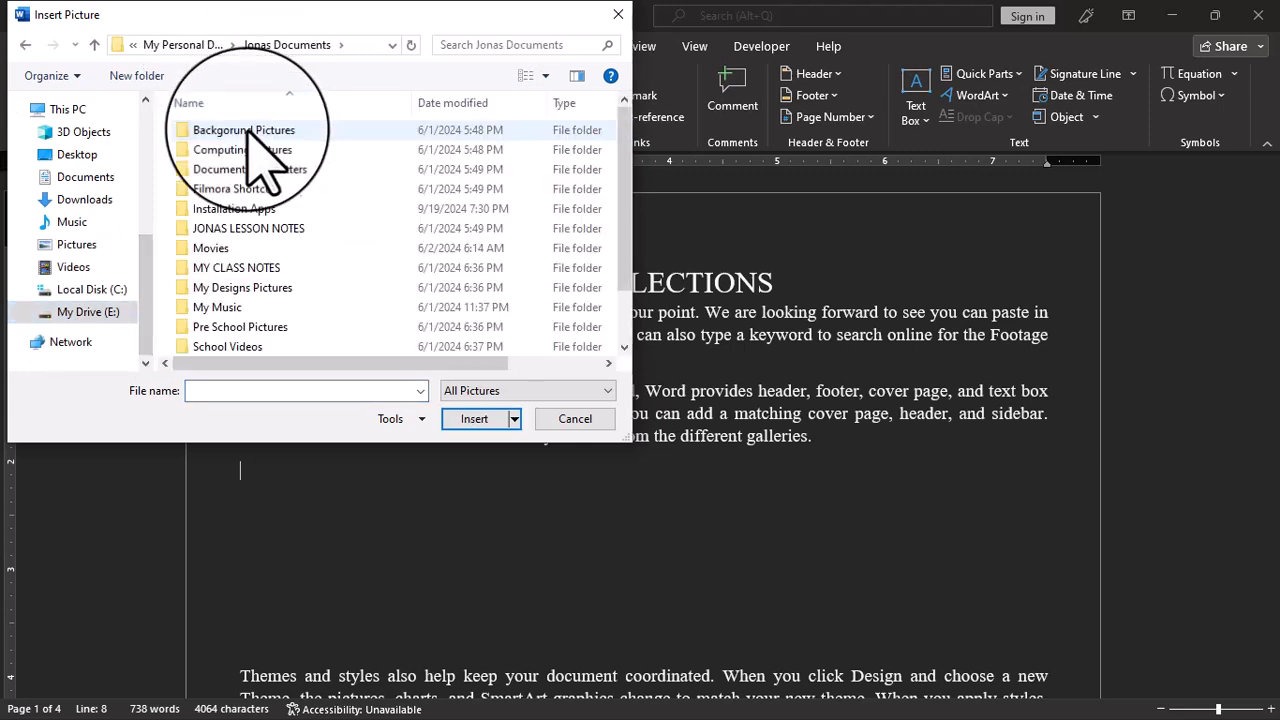
double_click(243, 288)
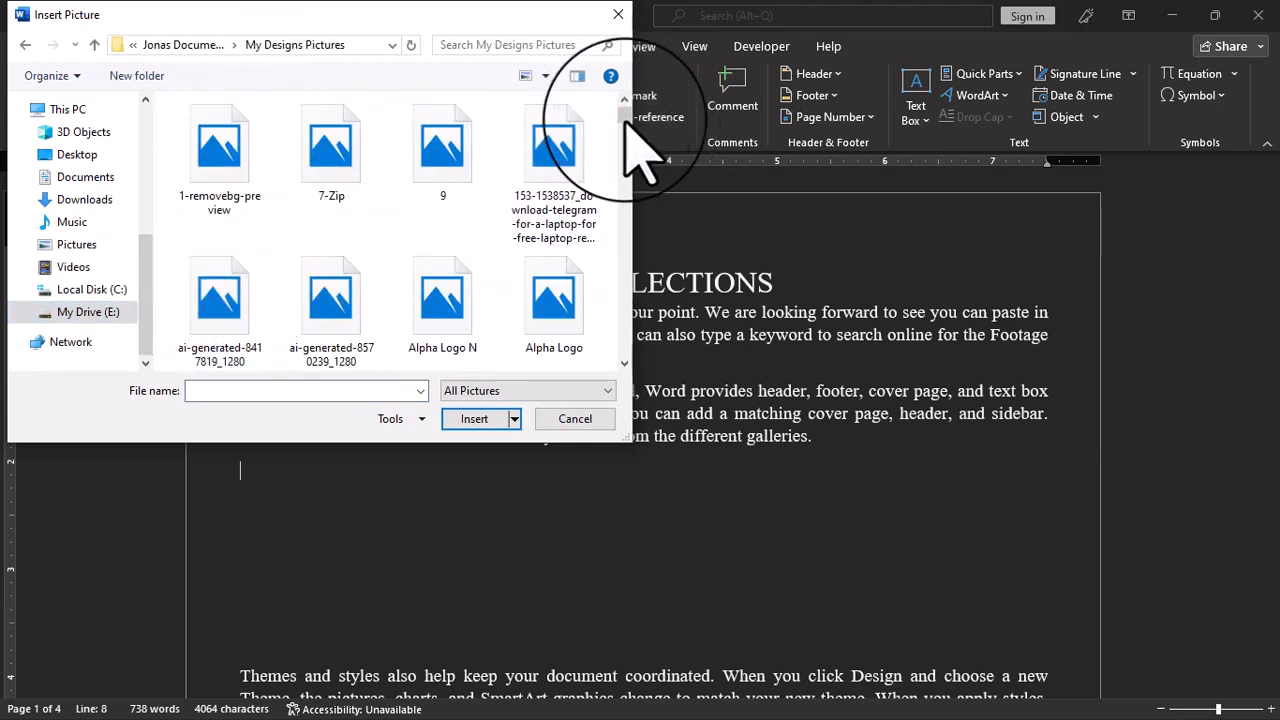
click(212, 318)
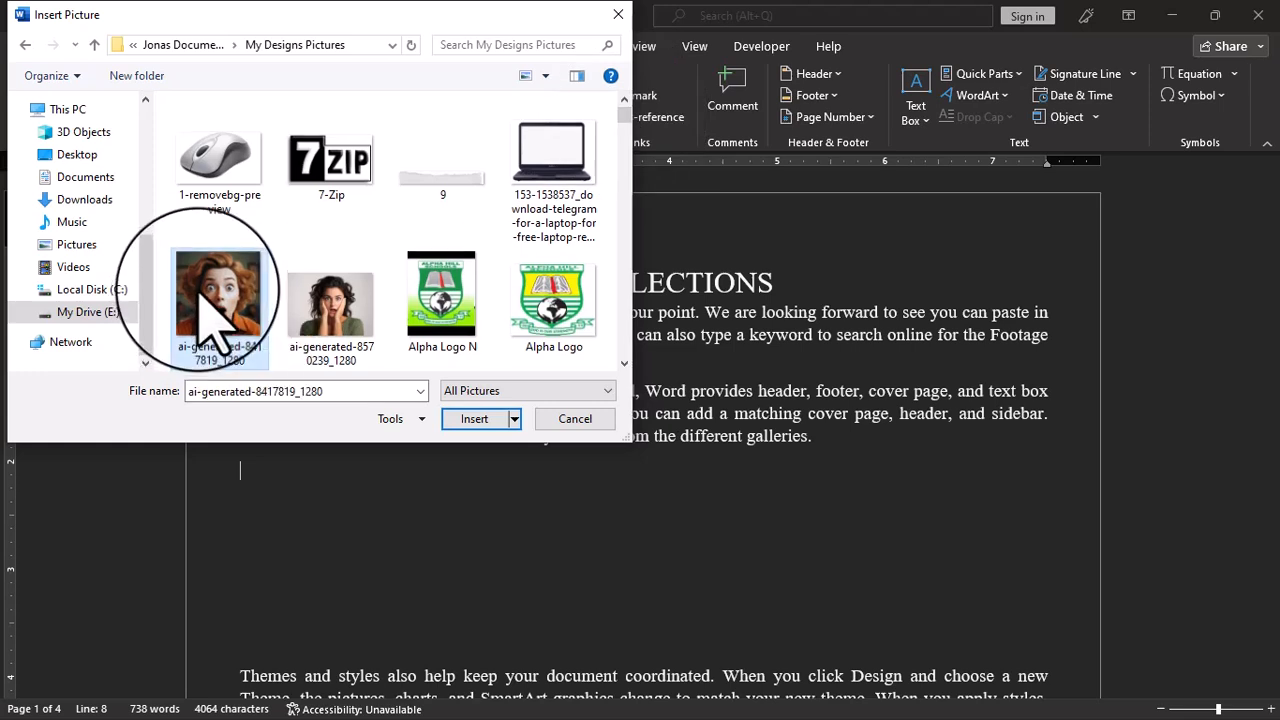
click(474, 419)
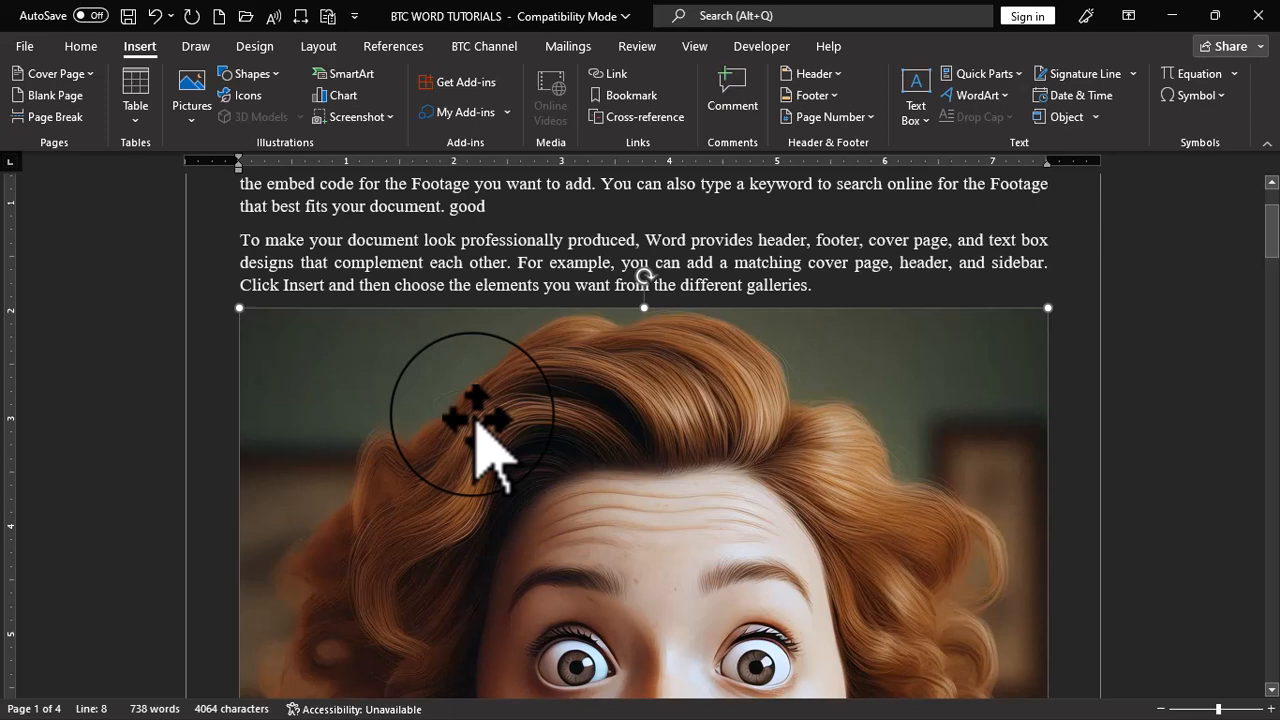
Shrink the inserted picture proportionally to about 3.42 by 3.42 inches
scroll(503, 320, down, 6)
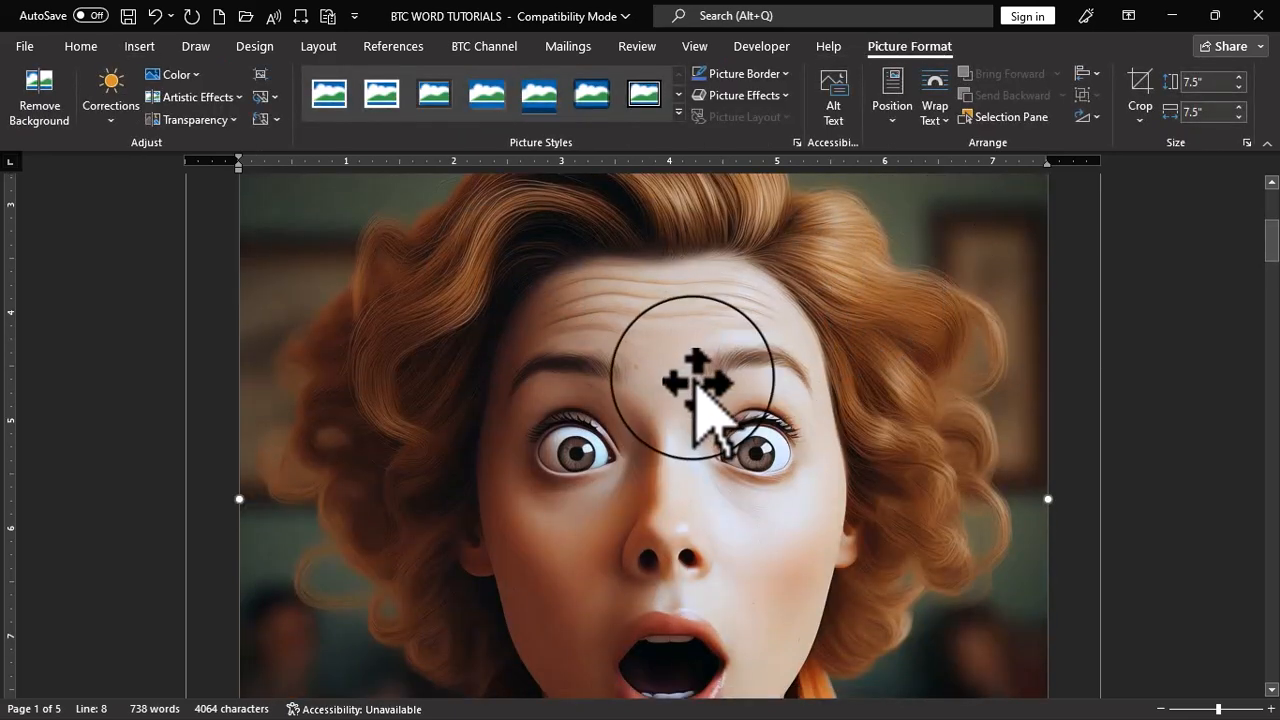
scroll(668, 402, up, 6)
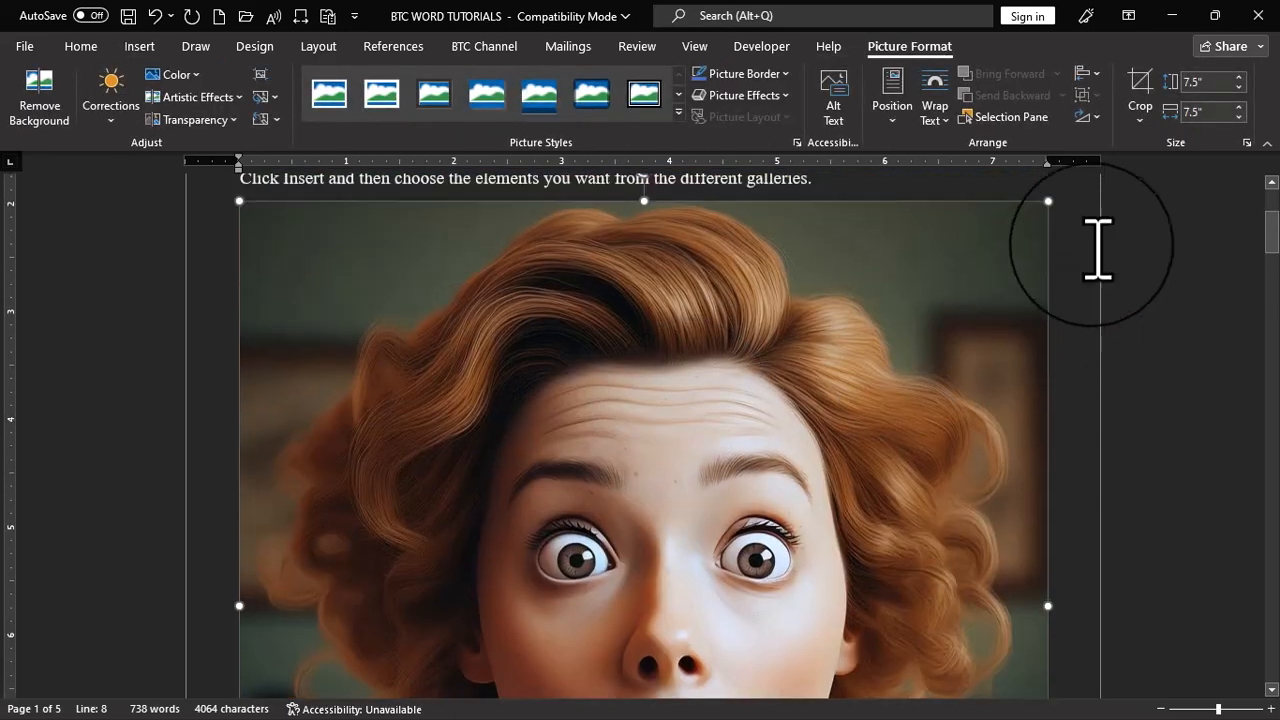
drag(1047, 201, 655, 453)
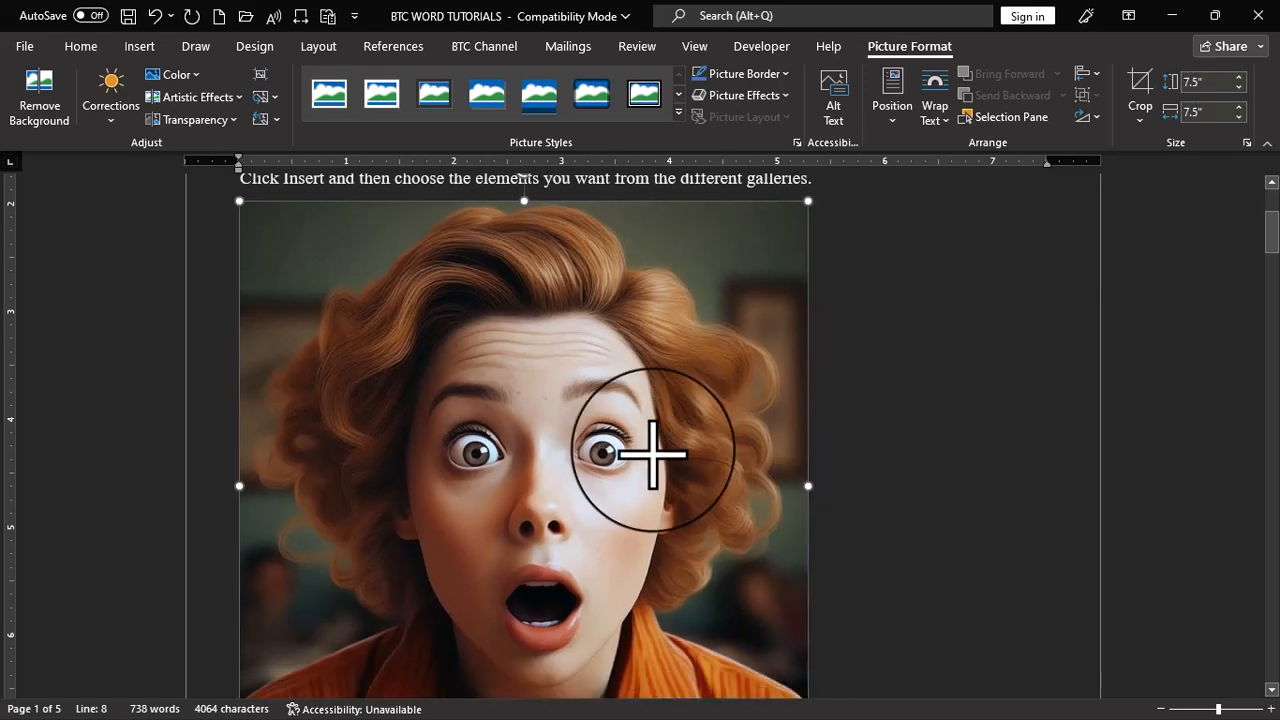
drag(806, 203, 582, 405)
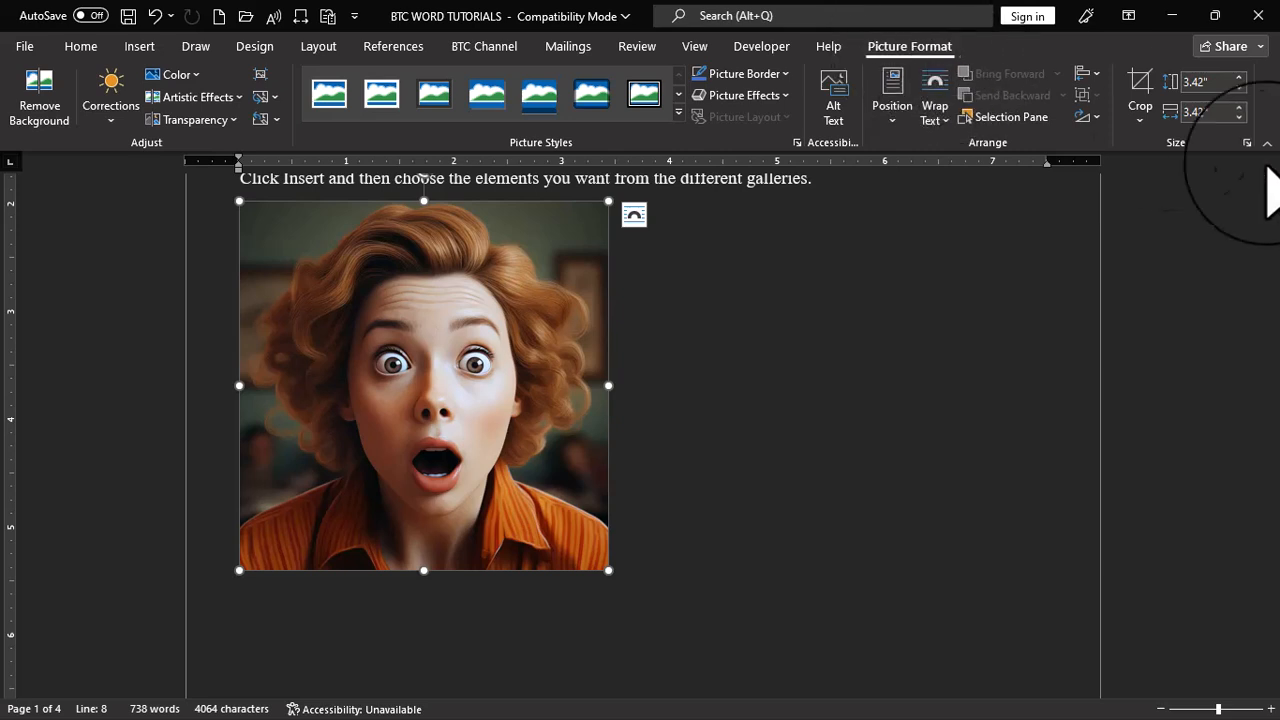
Crop the picture to the oval basic shape
click(1140, 122)
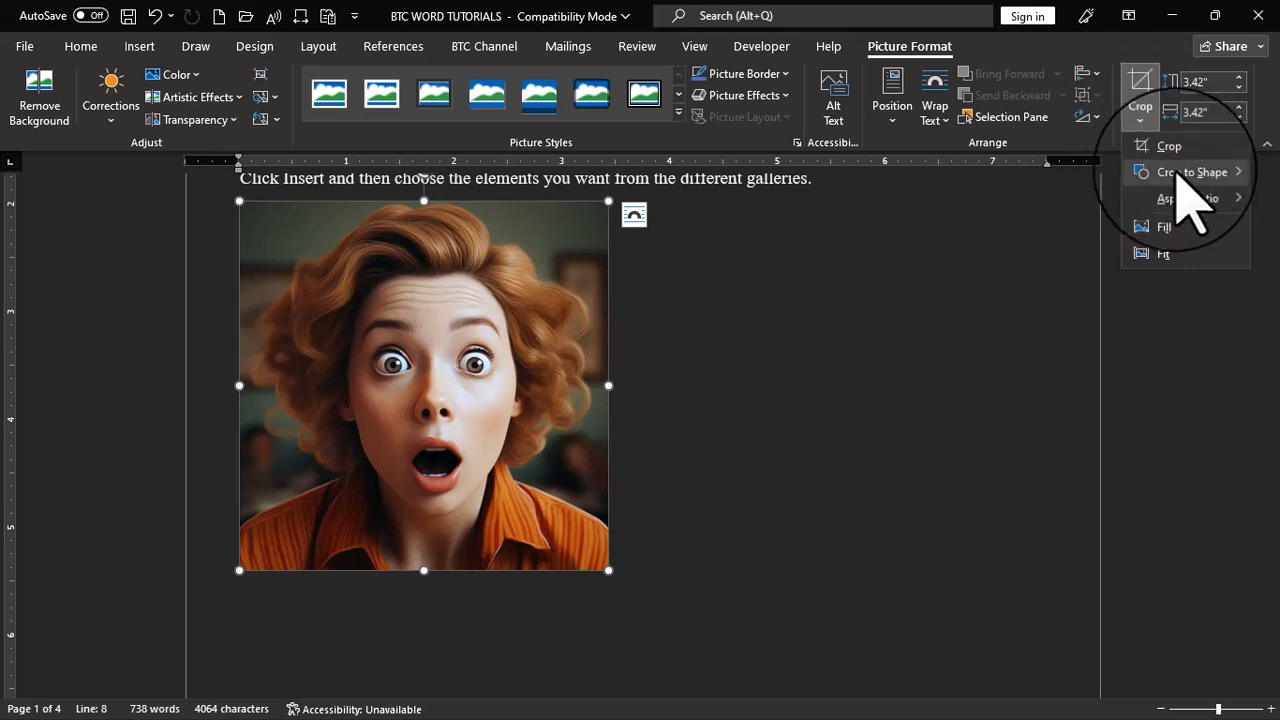
mouse_move(1180, 176)
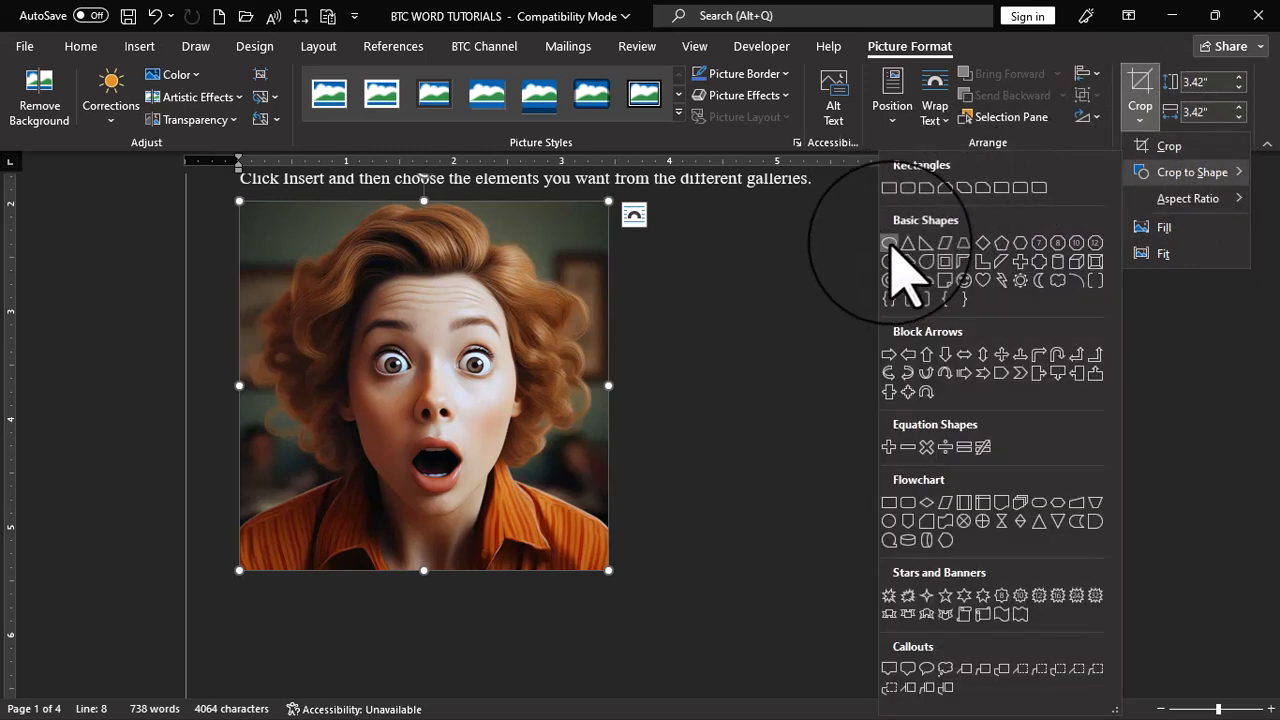
click(890, 250)
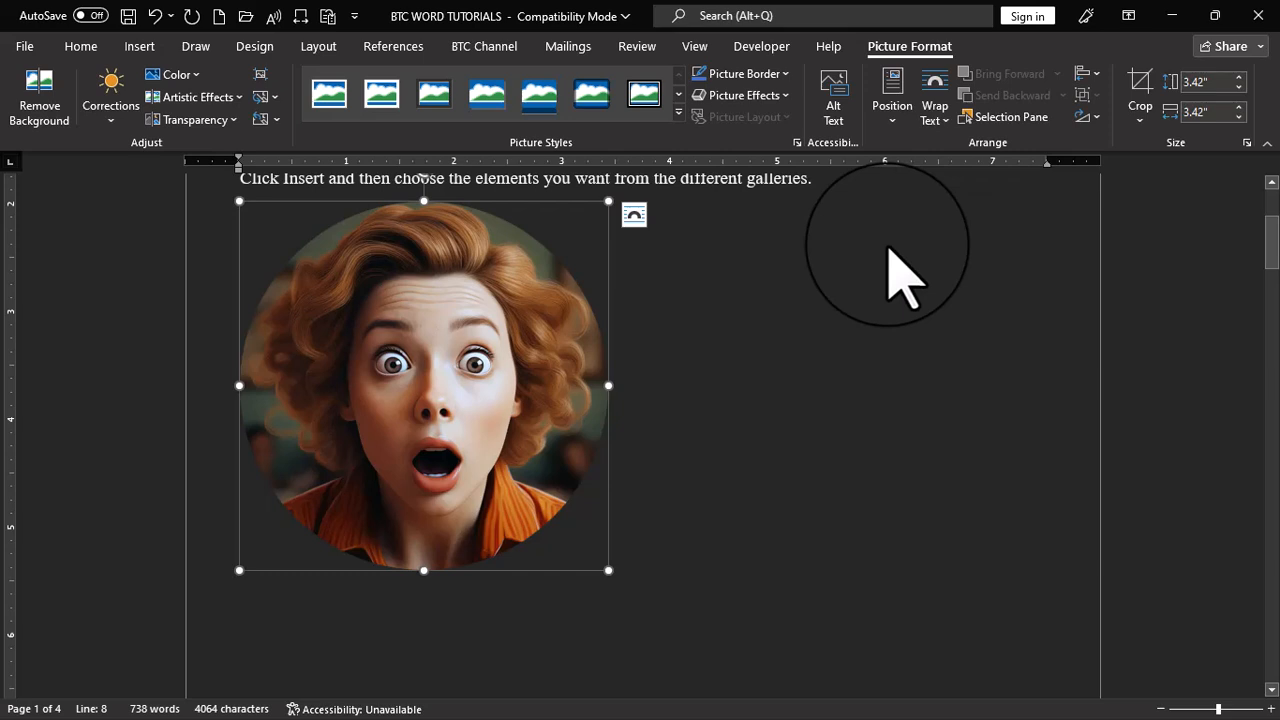
Apply a square crop aspect ratio to the oval picture and shift the image slightly down inside the crop frame
click(1140, 118)
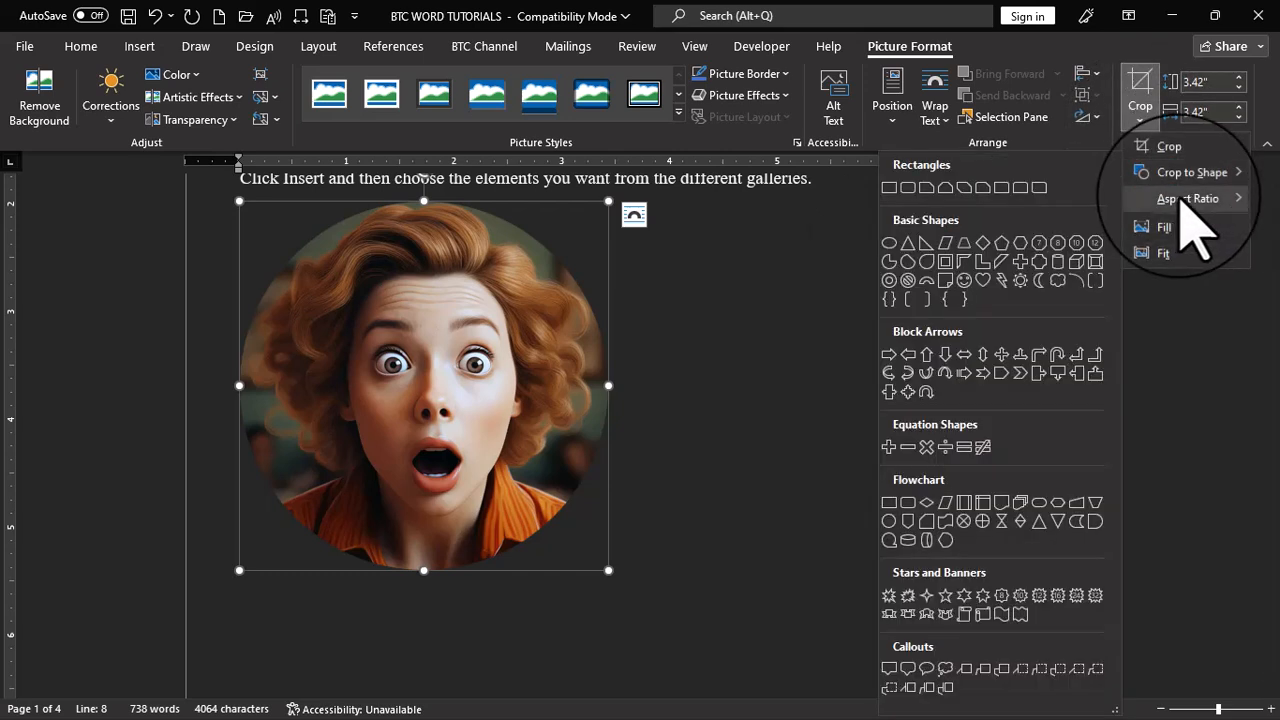
mouse_move(1181, 197)
click(1078, 228)
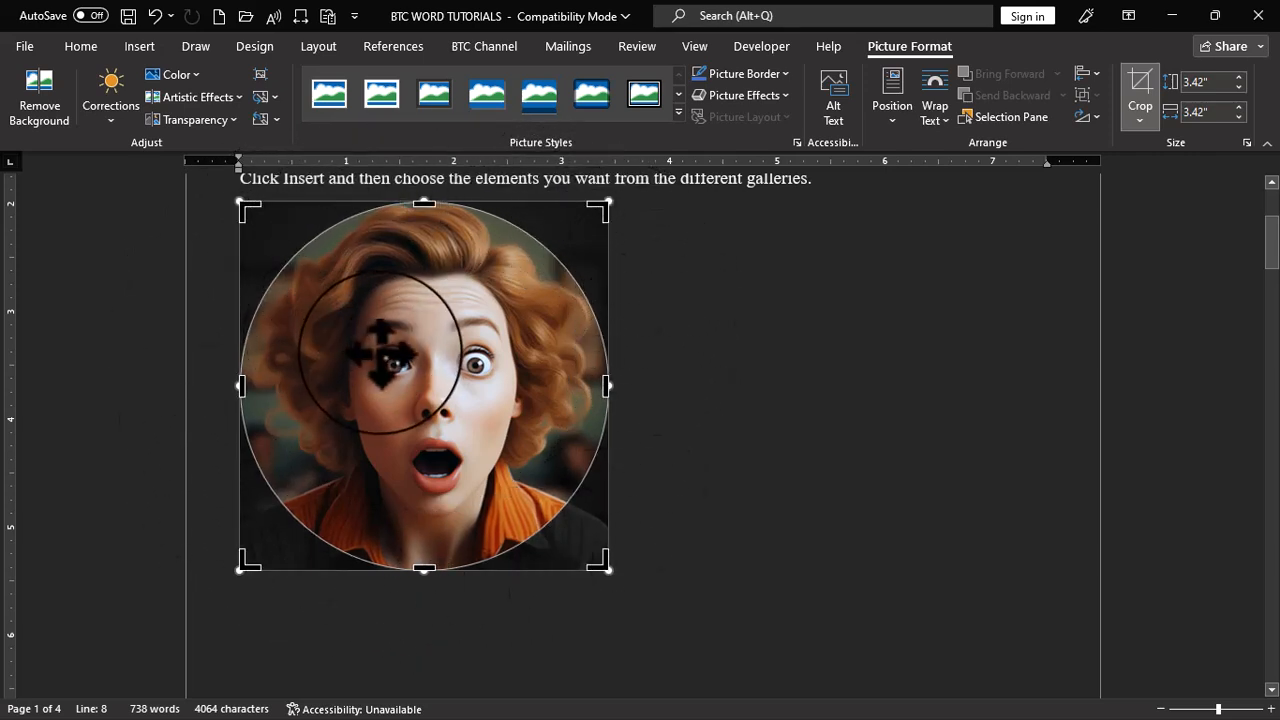
drag(384, 352, 381, 368)
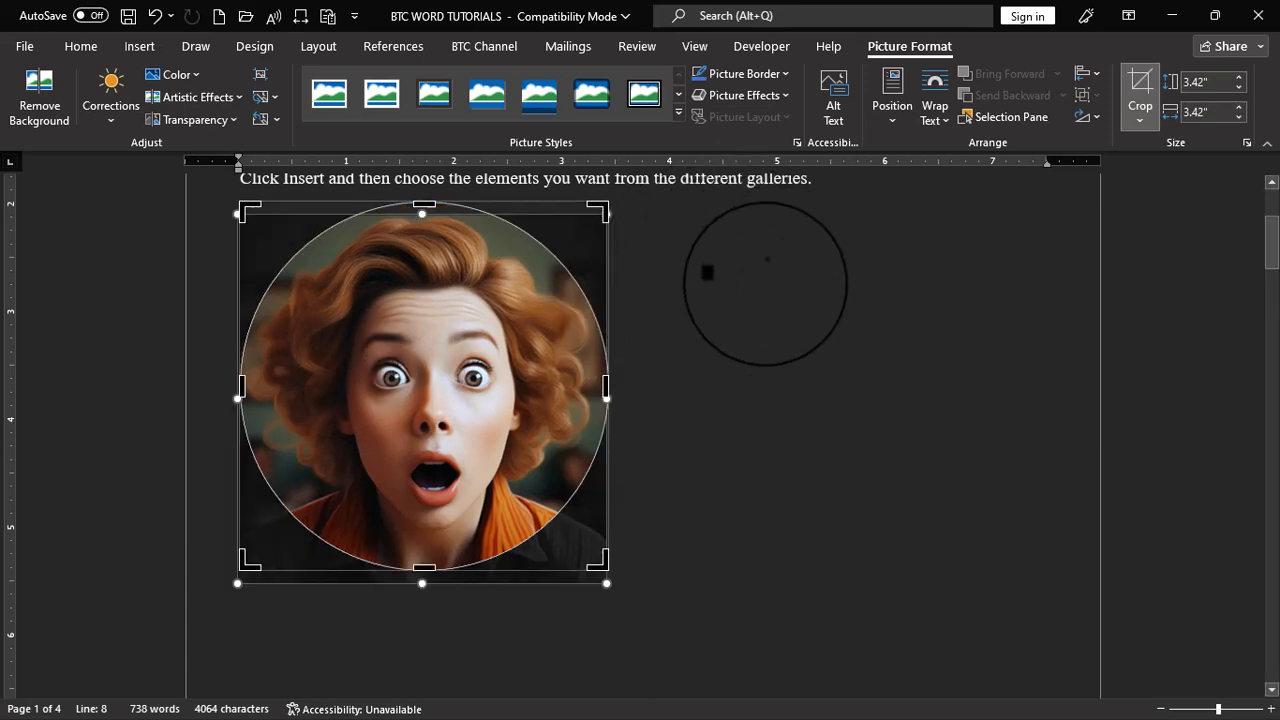
click(771, 234)
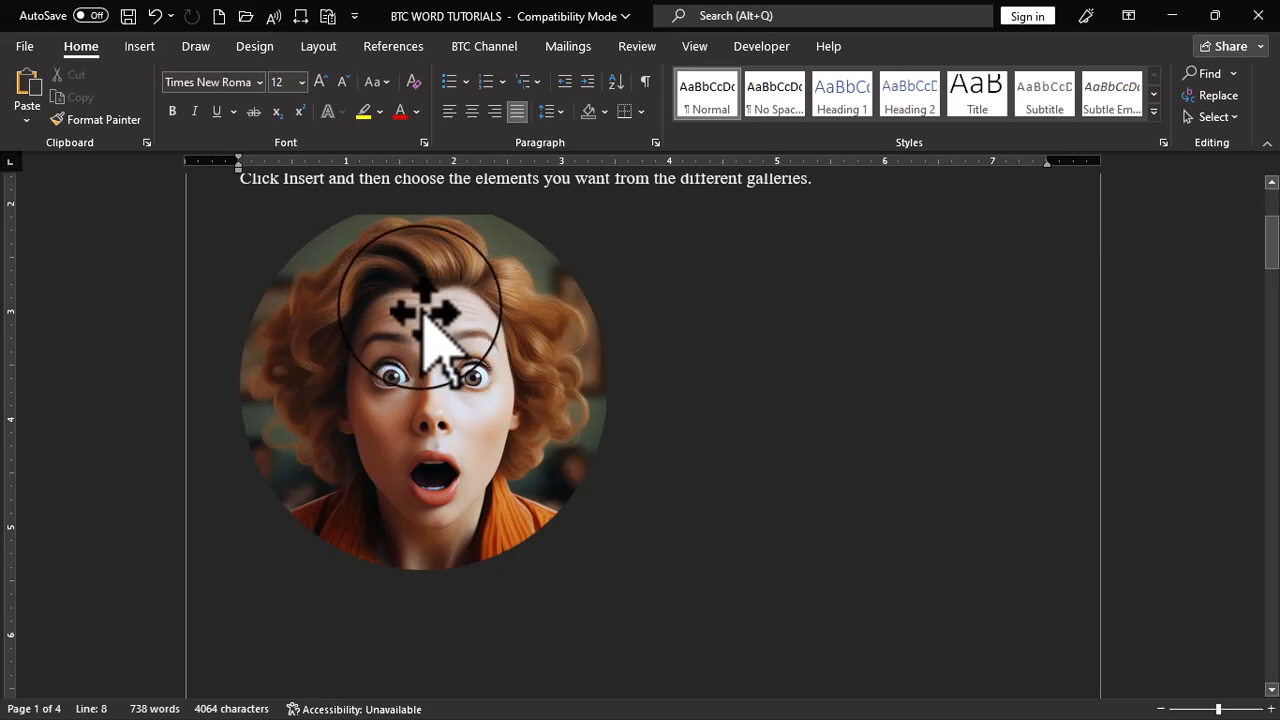
Reopen the crop of the circular picture and shift the image slightly back up so it fills the circle's upper edge
click(415, 310)
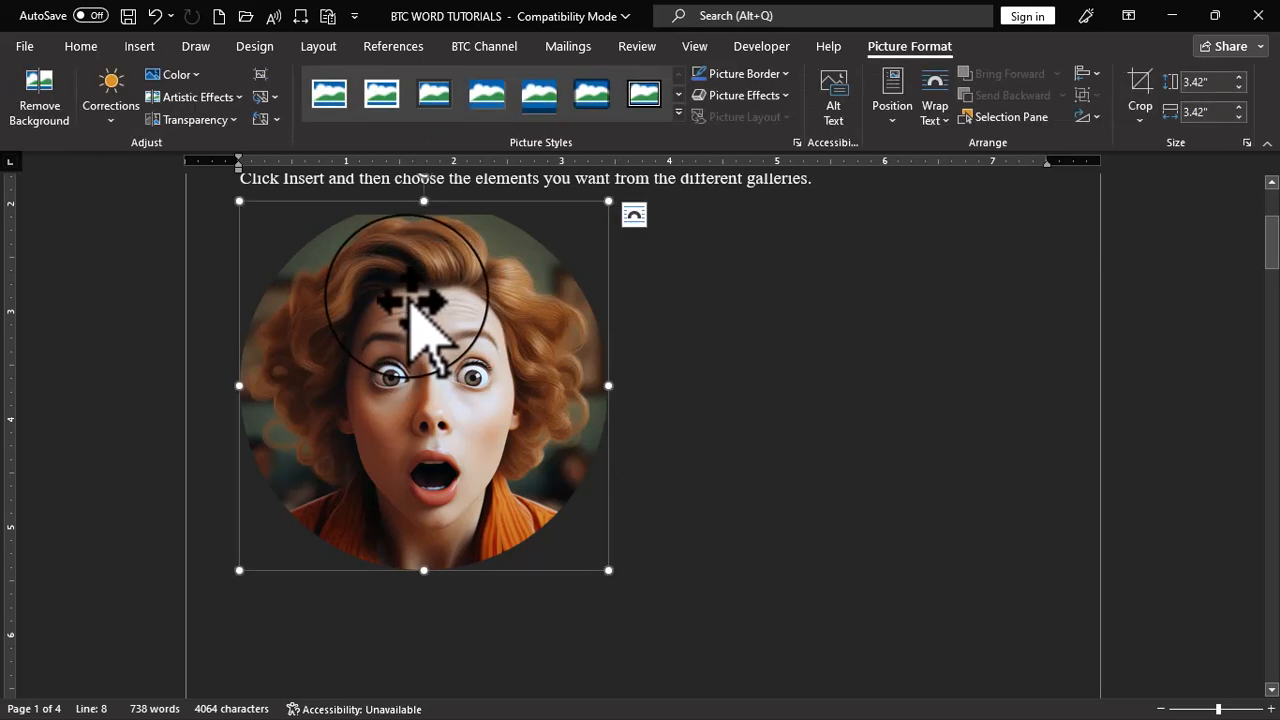
click(1141, 118)
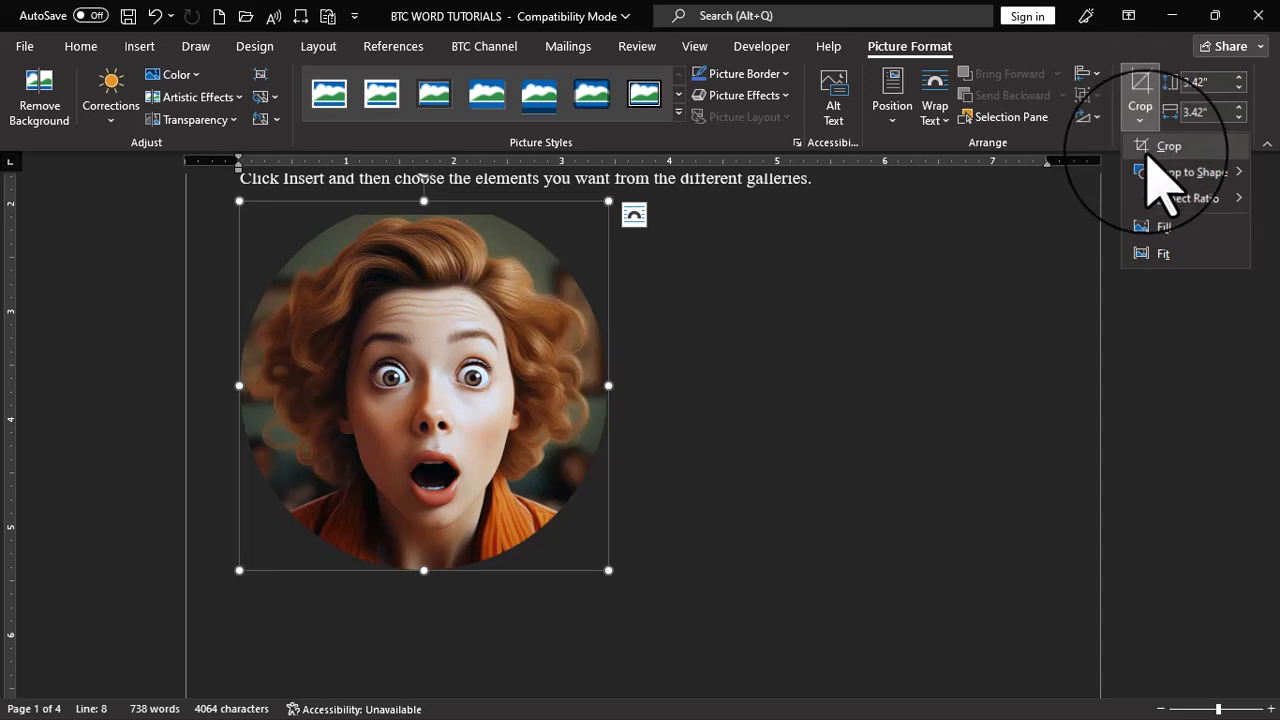
click(1142, 100)
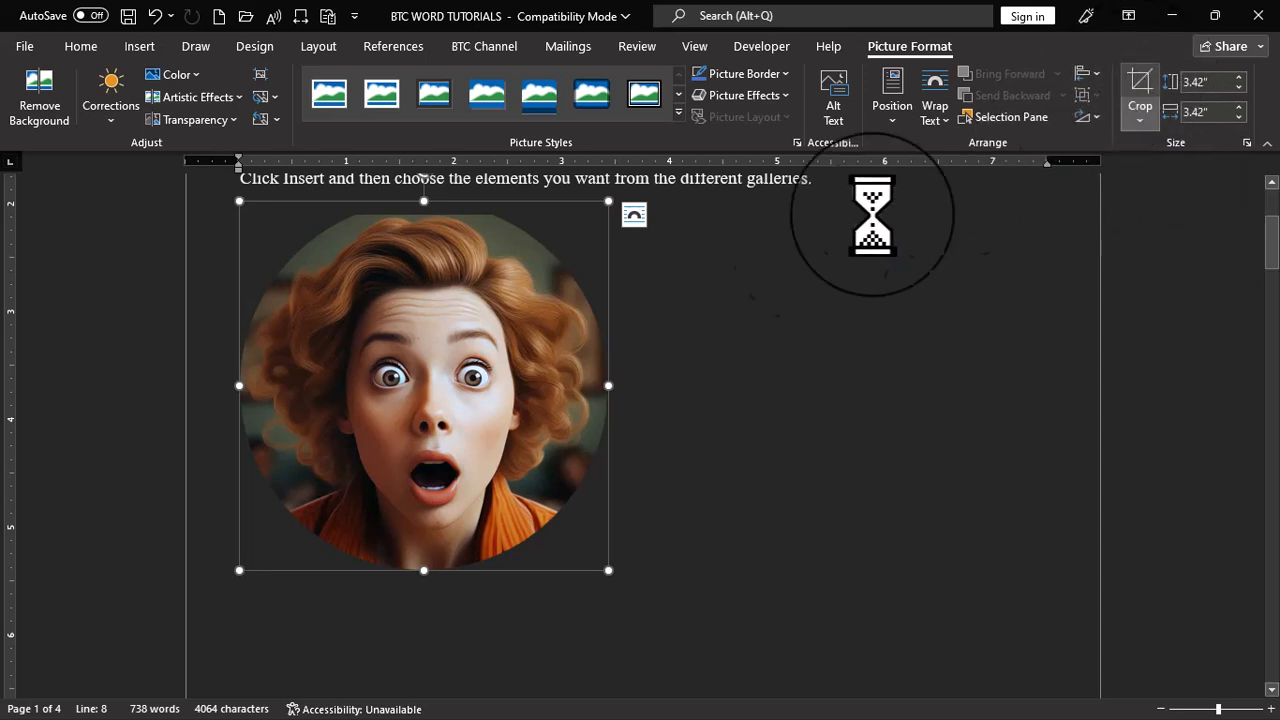
mouse_move(474, 297)
mouse_down()
mouse_move(466, 320)
mouse_move(471, 278)
mouse_move(480, 284)
mouse_up()
click(830, 265)
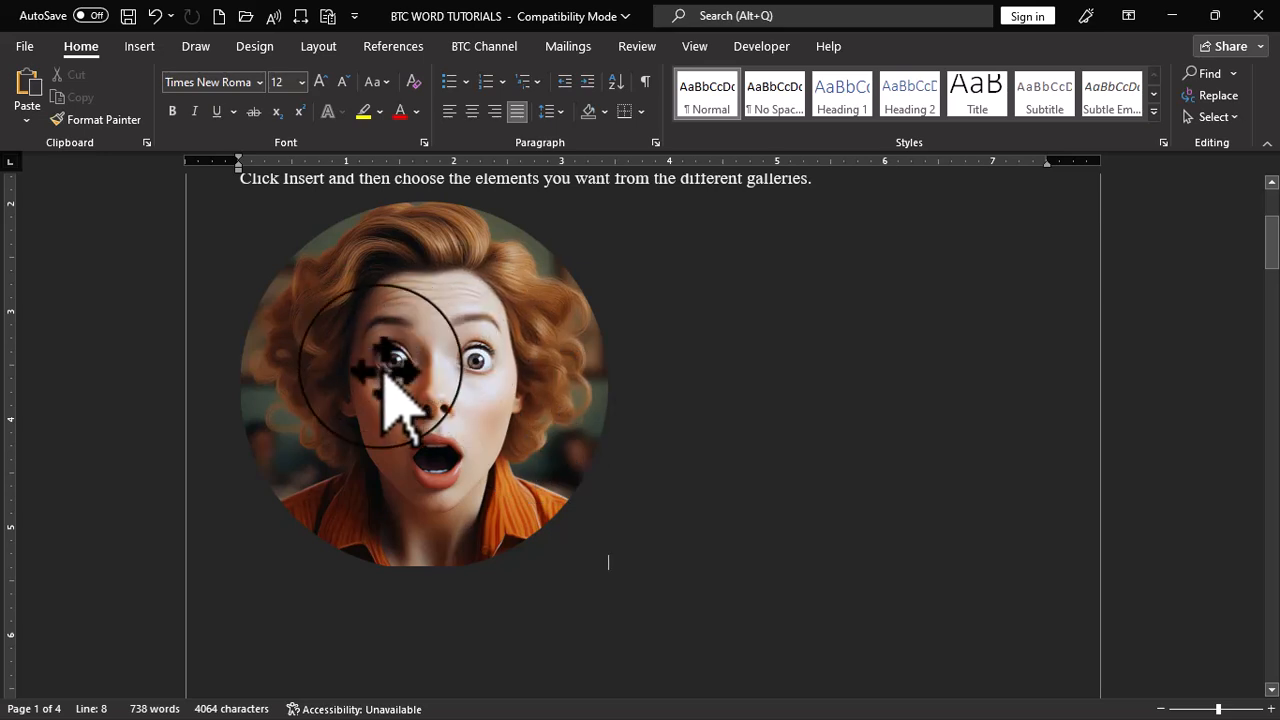
Shrink the circular picture to about 3 inches wide and set its text wrapping to In Front of Text
click(530, 300)
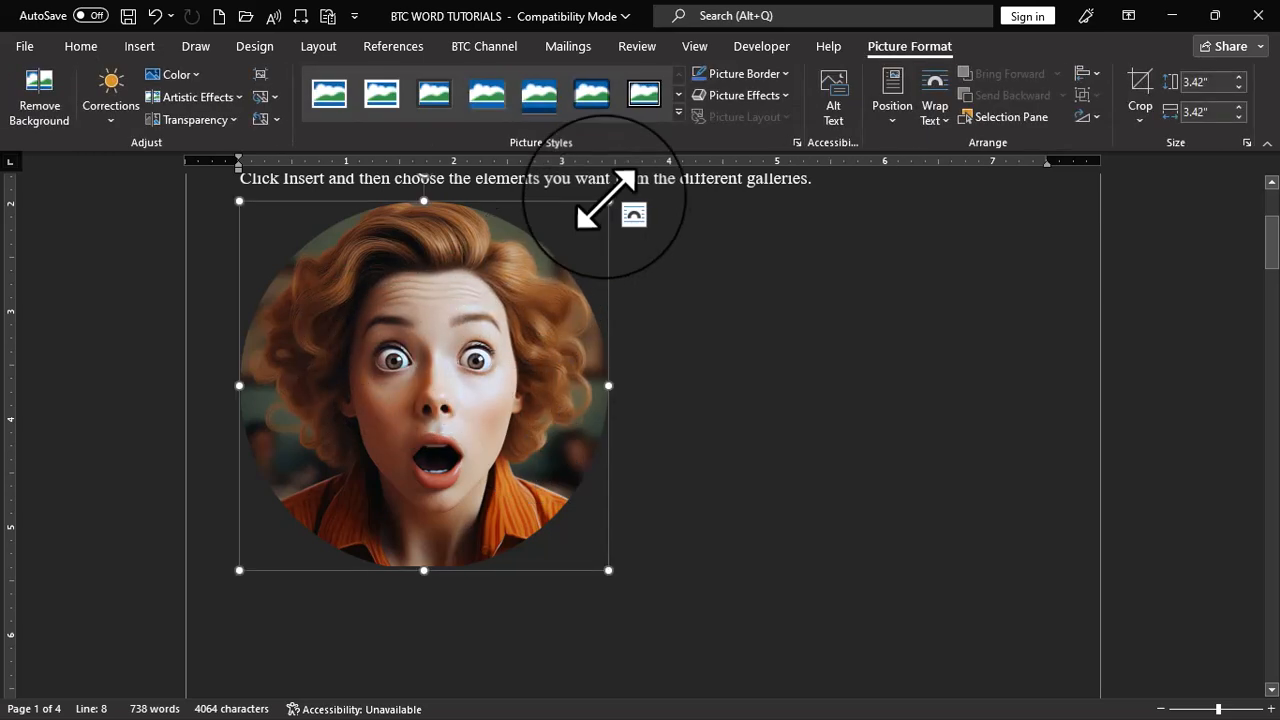
drag(609, 201, 530, 262)
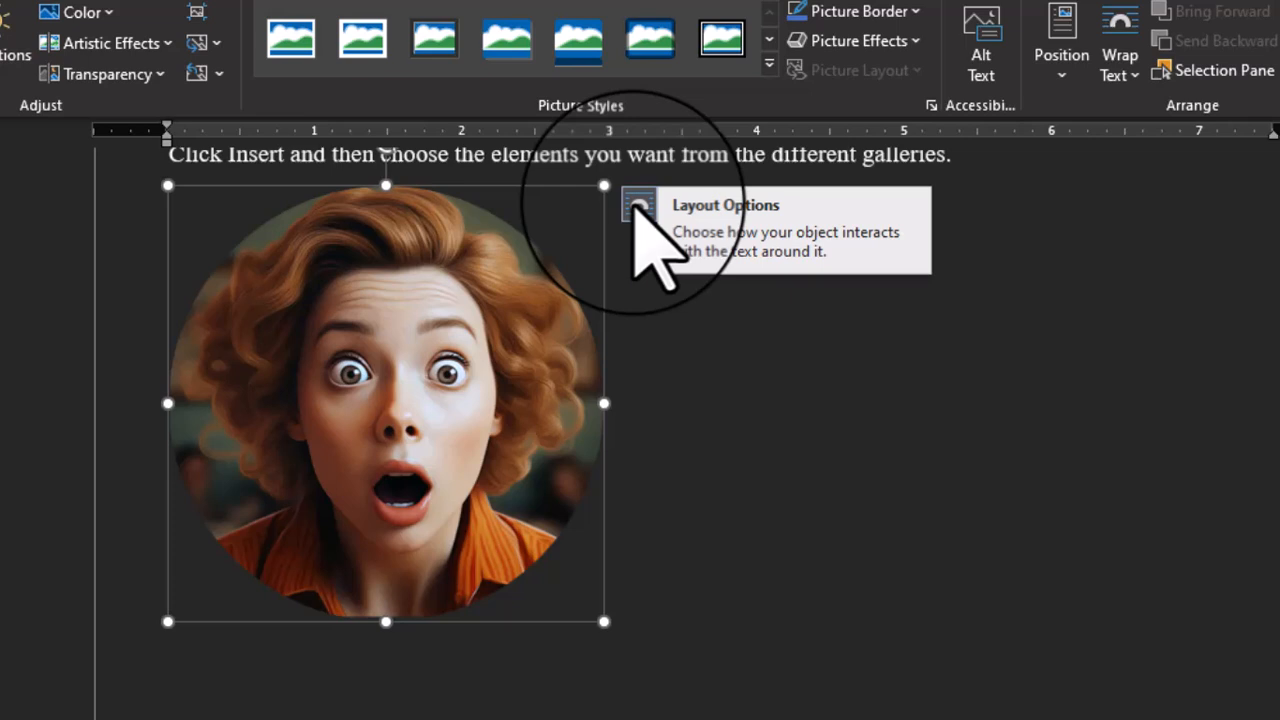
click(634, 206)
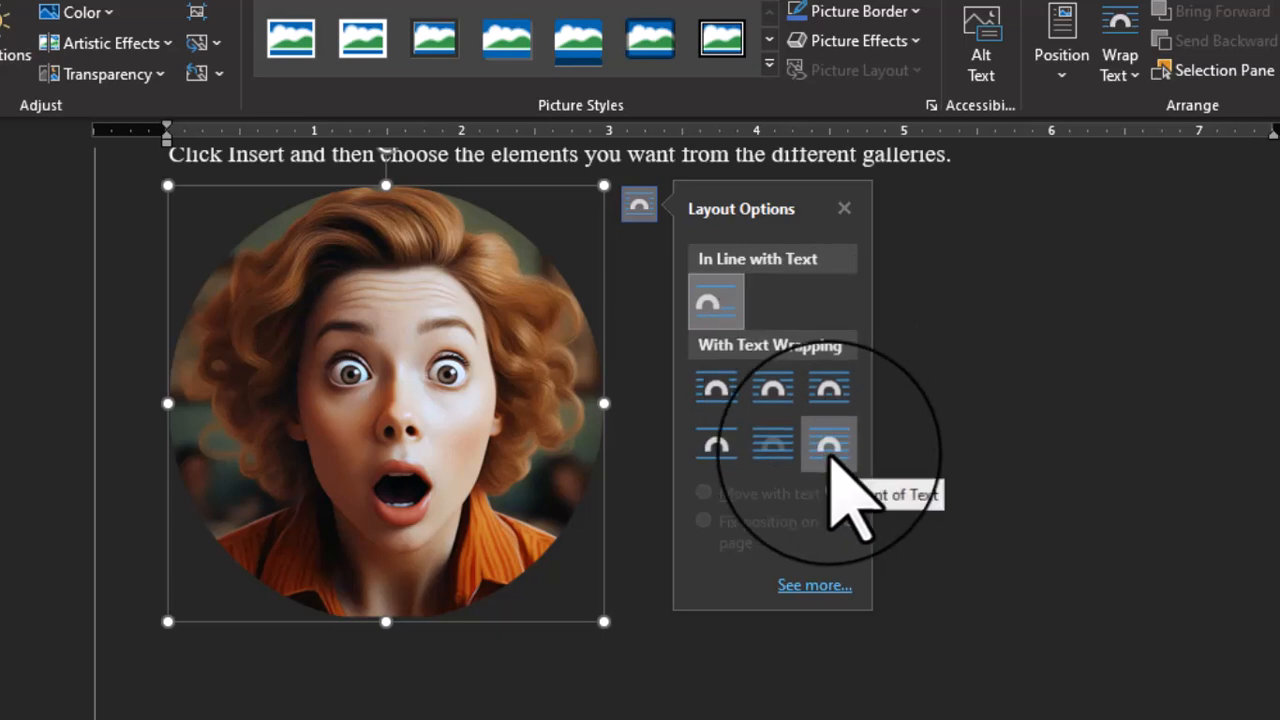
click(830, 446)
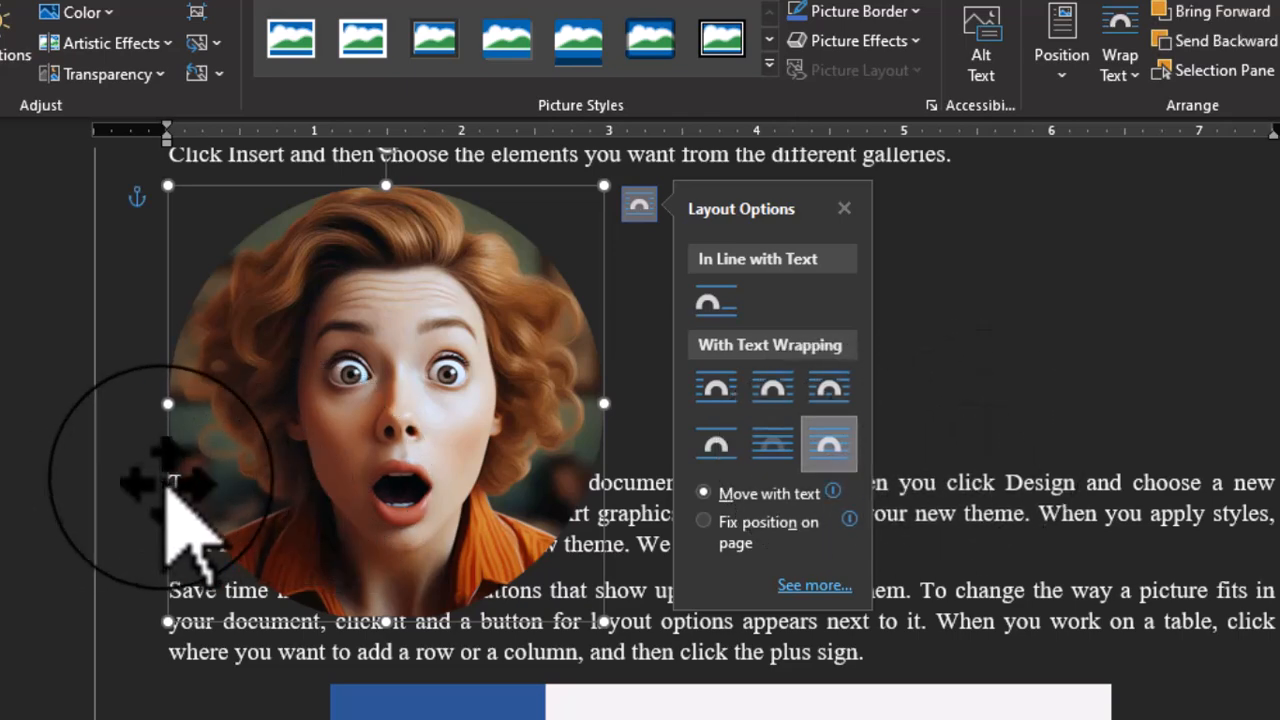
Insert blank lines before the "Themes and styles" paragraph to push the text below the circular picture
click(160, 485)
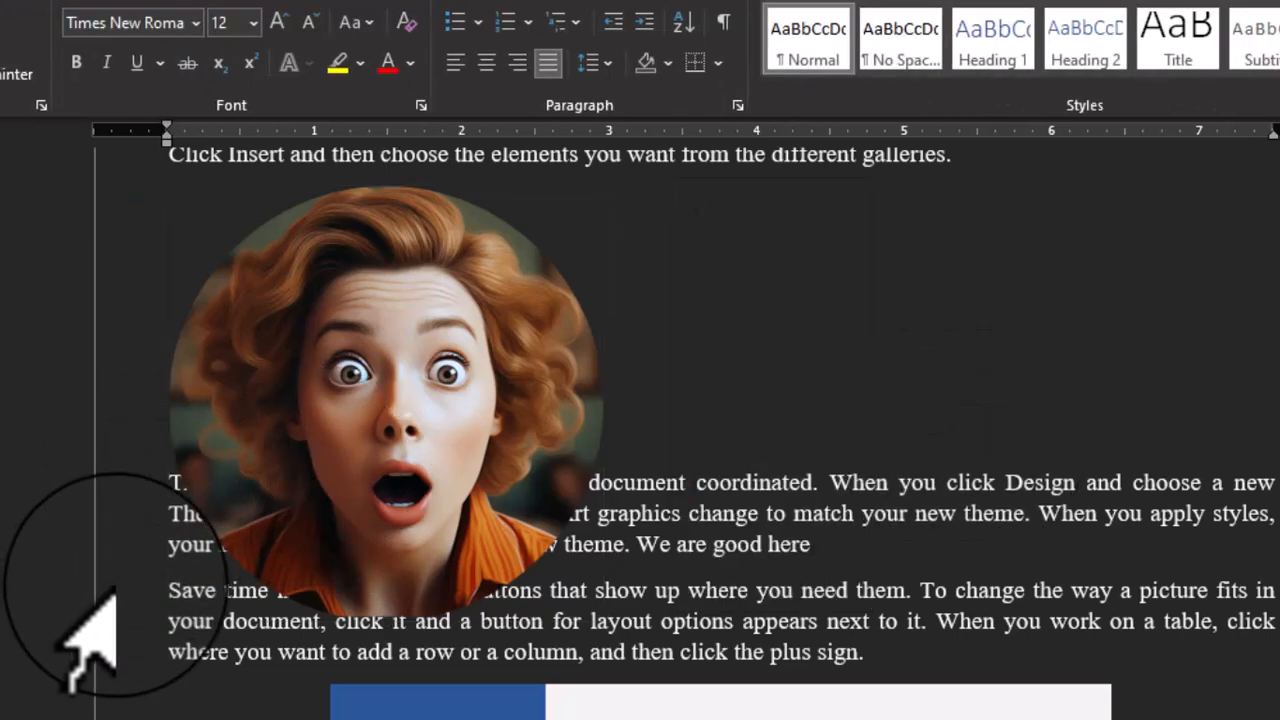
key(Return)
key(Return)
key(Return)
key(Return)
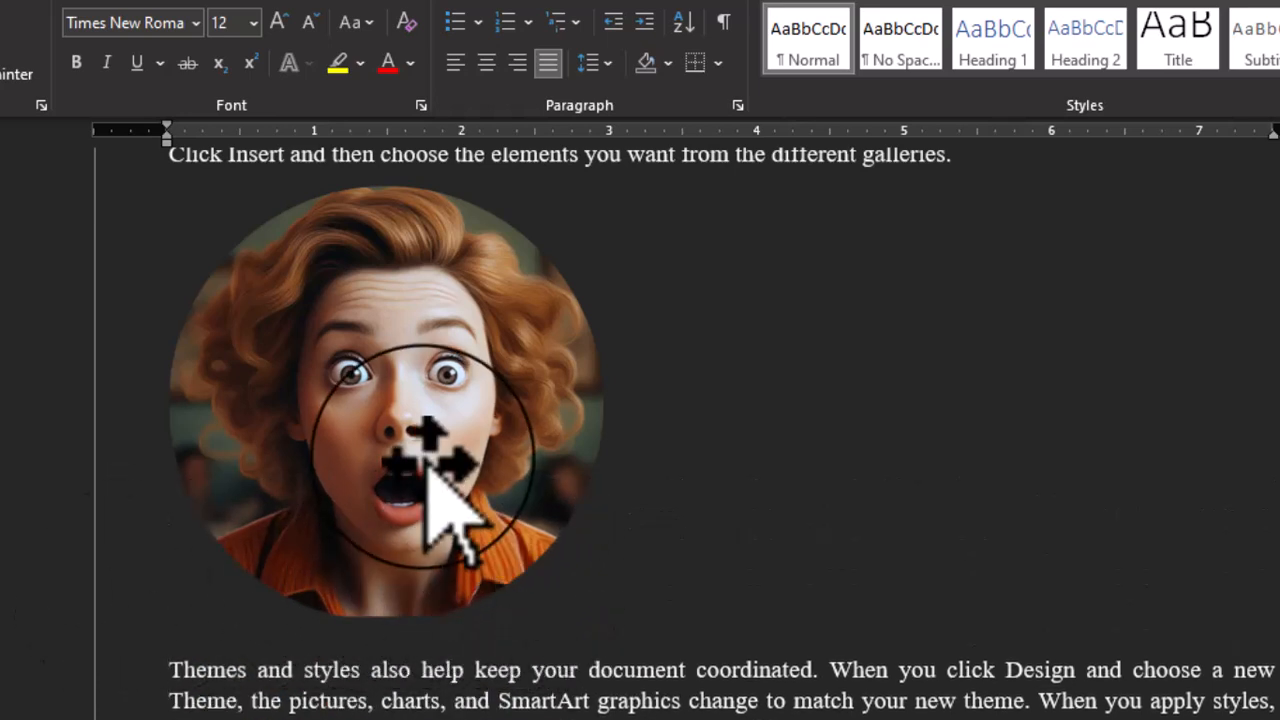
Try placing a duplicate of the circular picture beside the original, and delete the copy
mouse_move(428, 465)
mouse_down()
mouse_move(440, 474)
mouse_move(443, 463)
mouse_up()
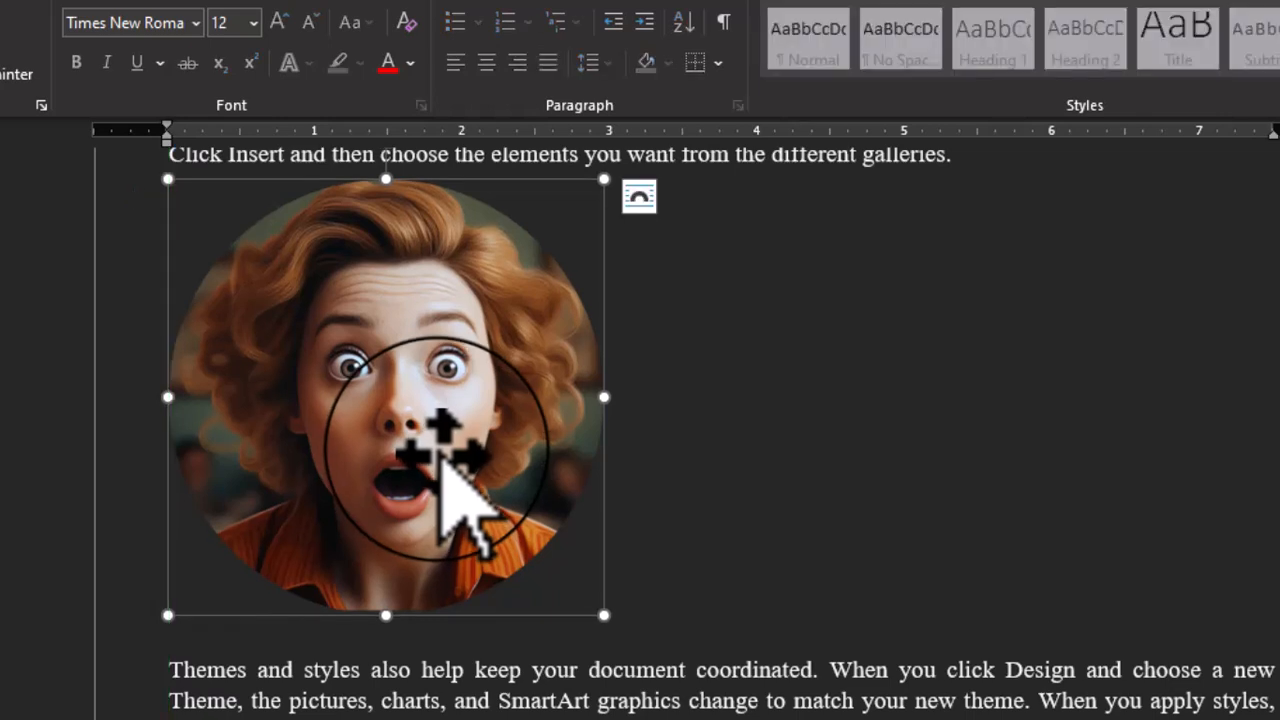
key(ctrl+d)
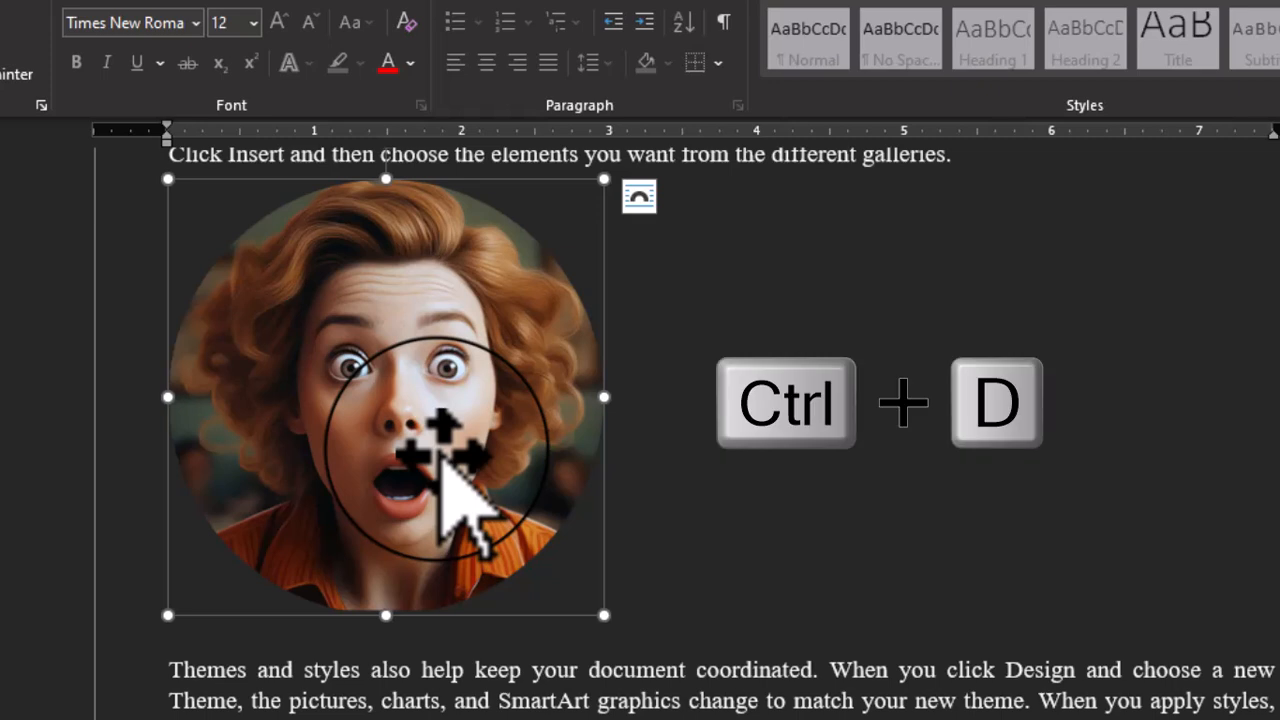
drag(417, 466, 851, 444)
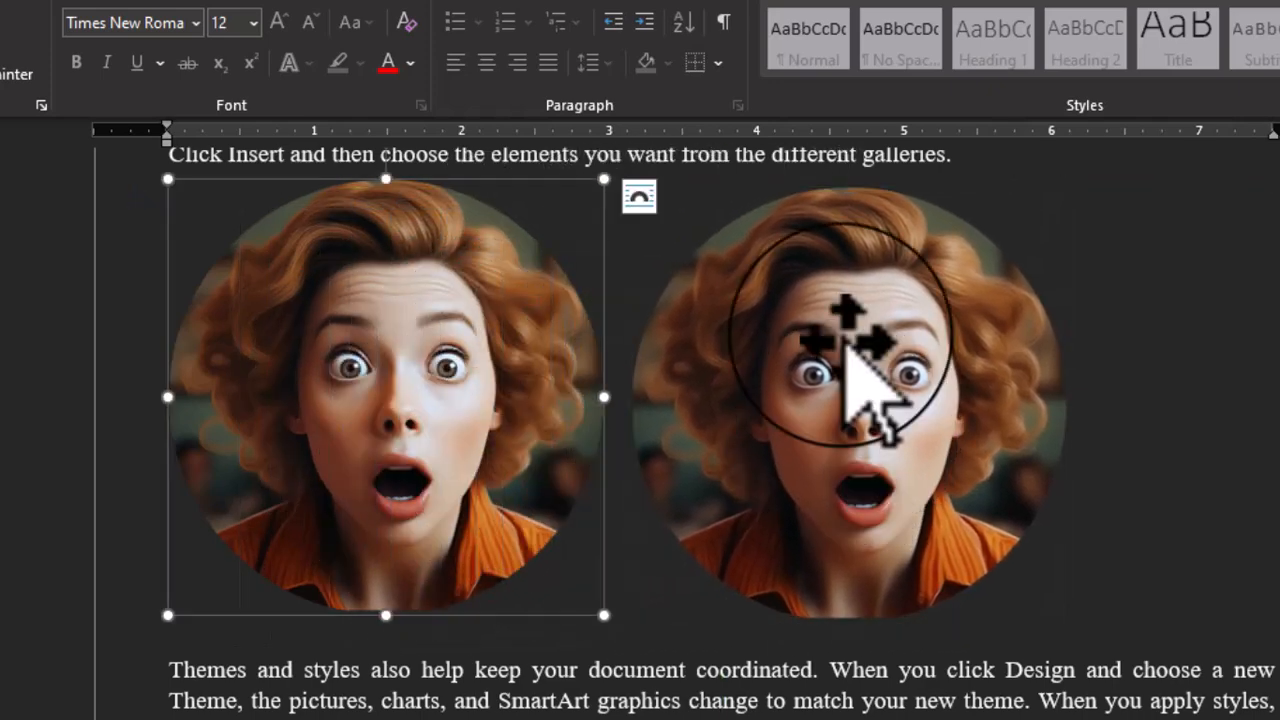
click(847, 342)
key(Delete)
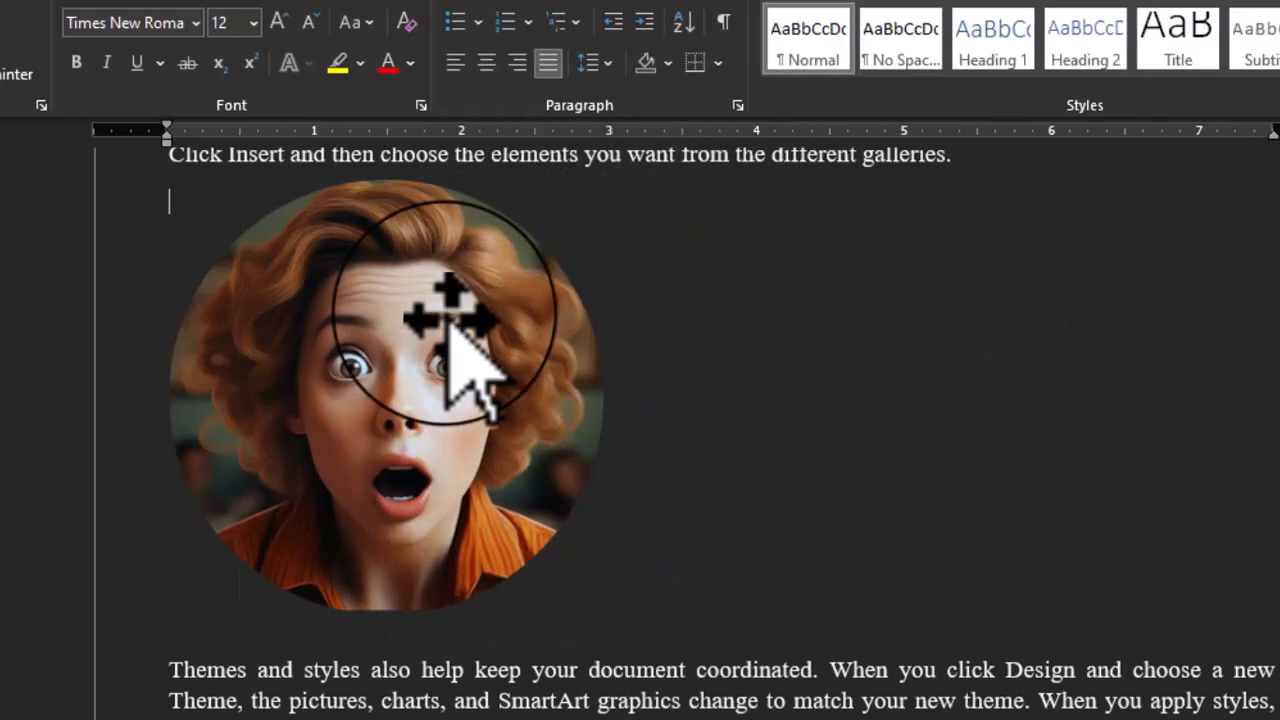
Shrink the circular picture to about 2.3 inches wide and align it with the page's left margin
click(448, 324)
drag(603, 181, 492, 287)
drag(410, 400, 392, 372)
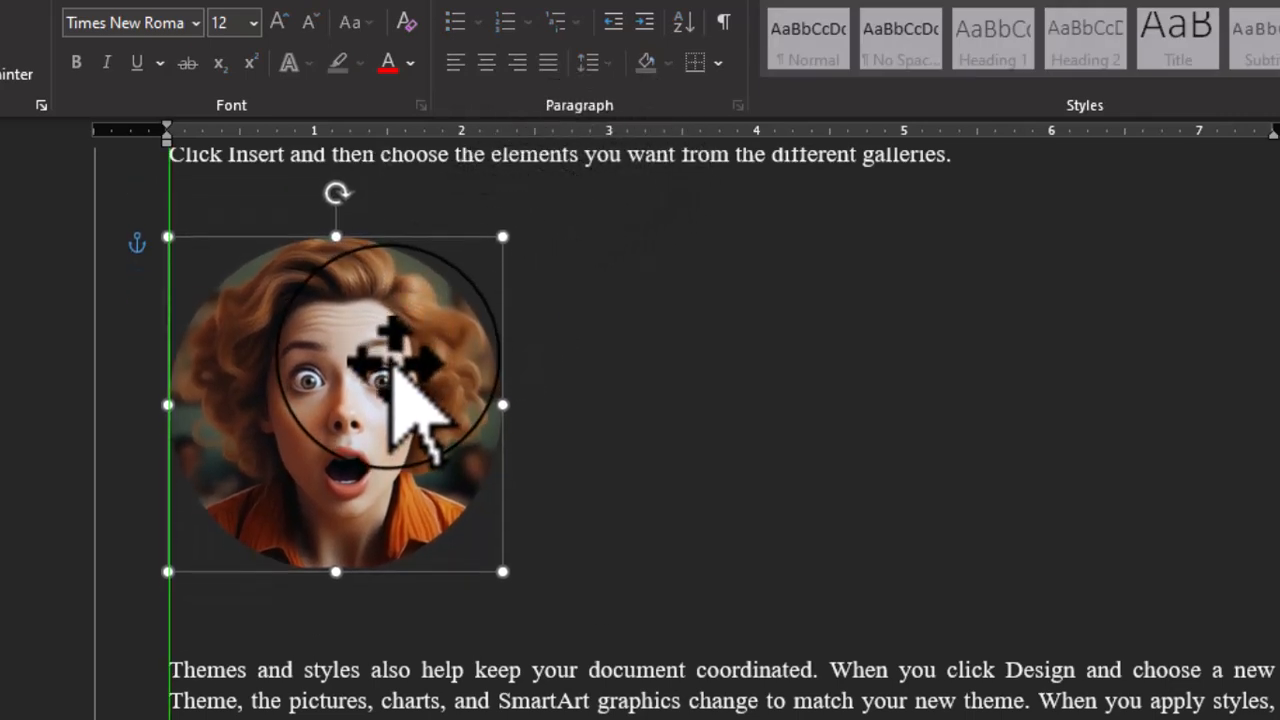
Duplicate the circular picture twice to form a row of three spanning the text width, and select the middle one
drag(373, 352, 1127, 421)
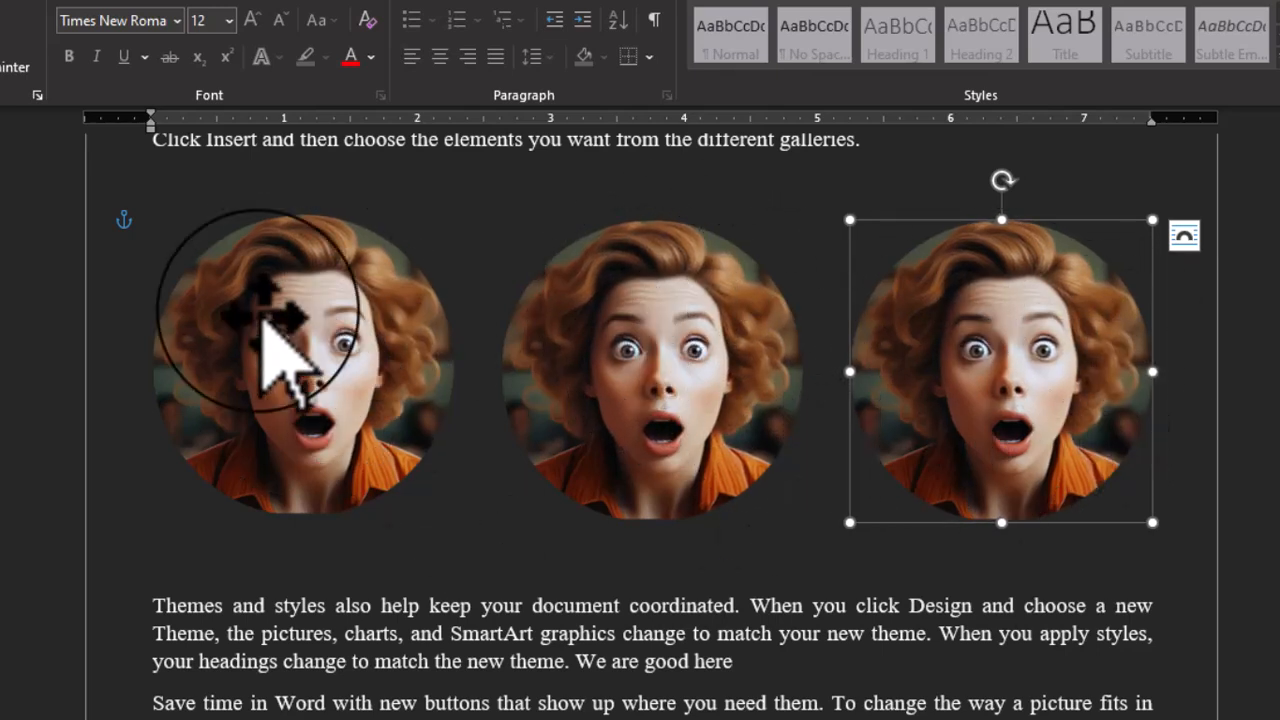
click(605, 375)
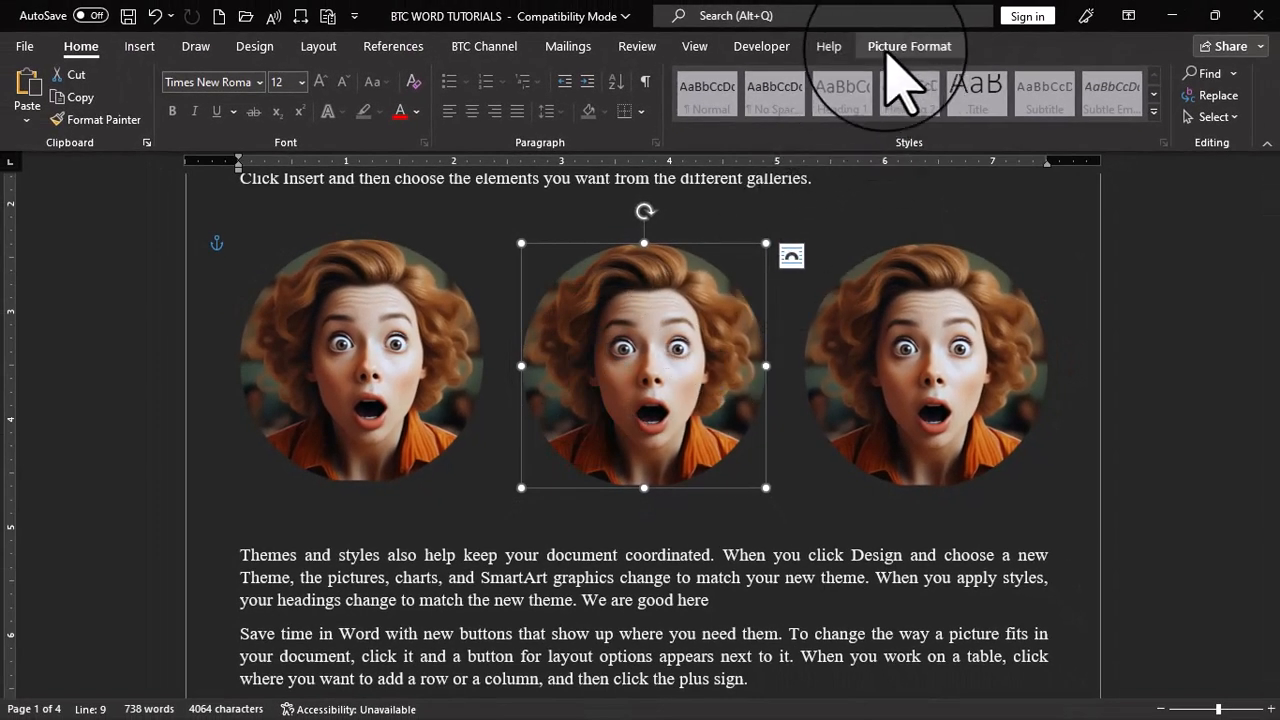
Replace the middle circular picture with the image file ai-generated-8570239_1280 from this device
click(905, 47)
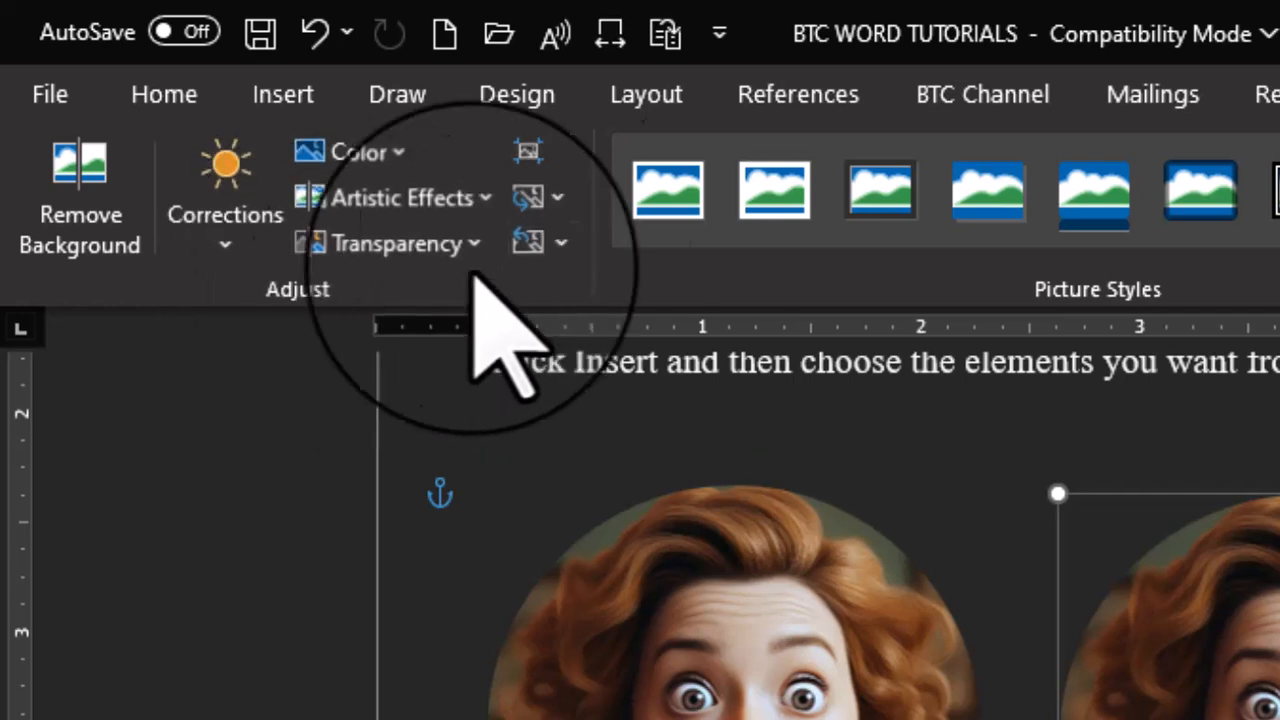
click(528, 200)
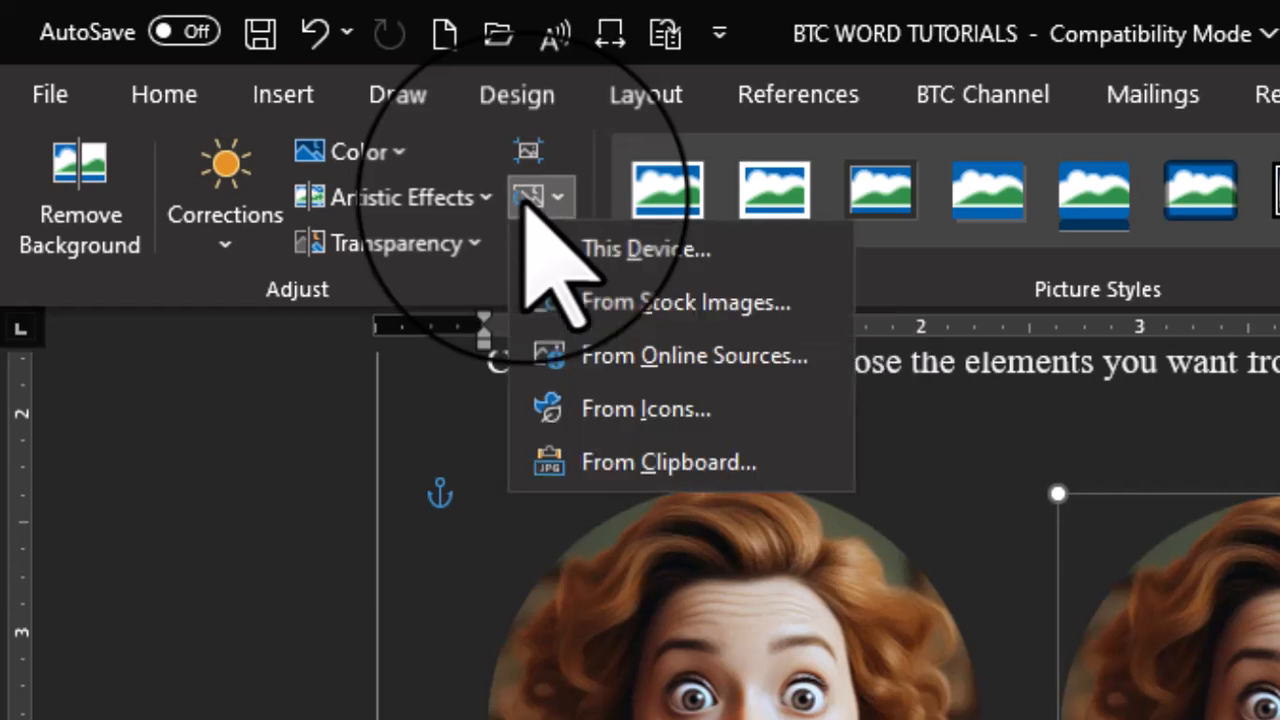
click(688, 252)
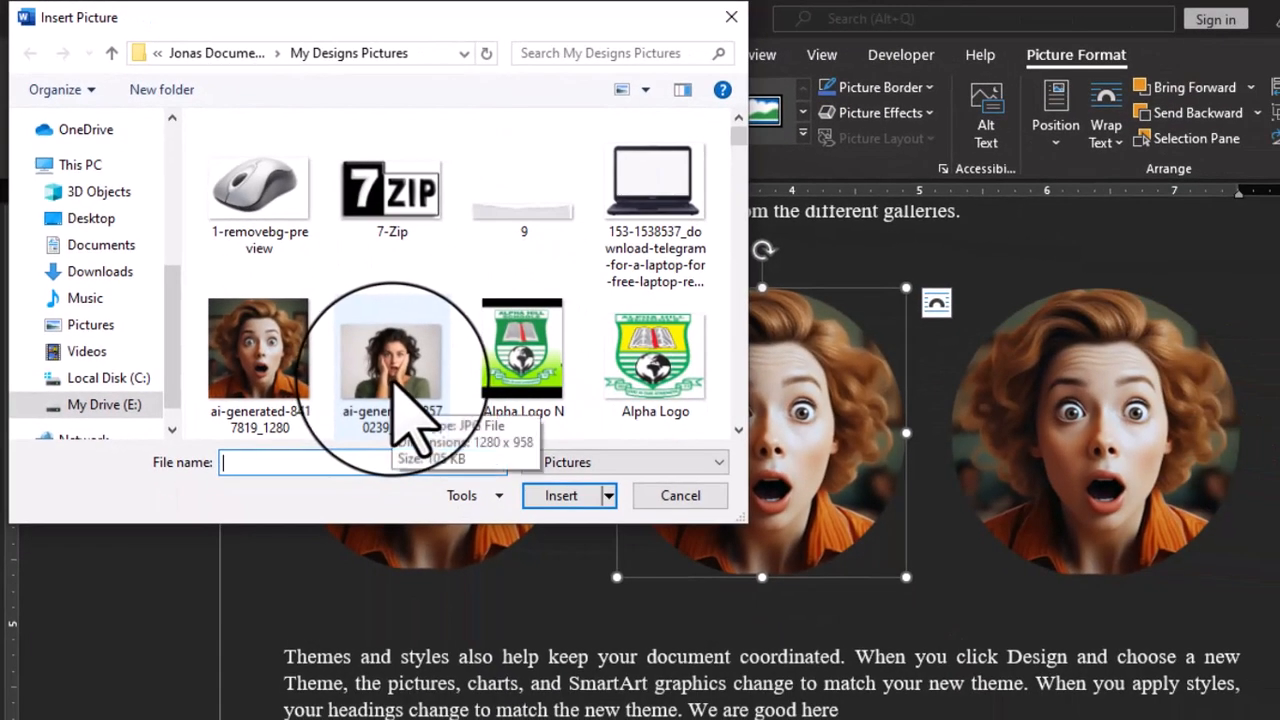
click(650, 598)
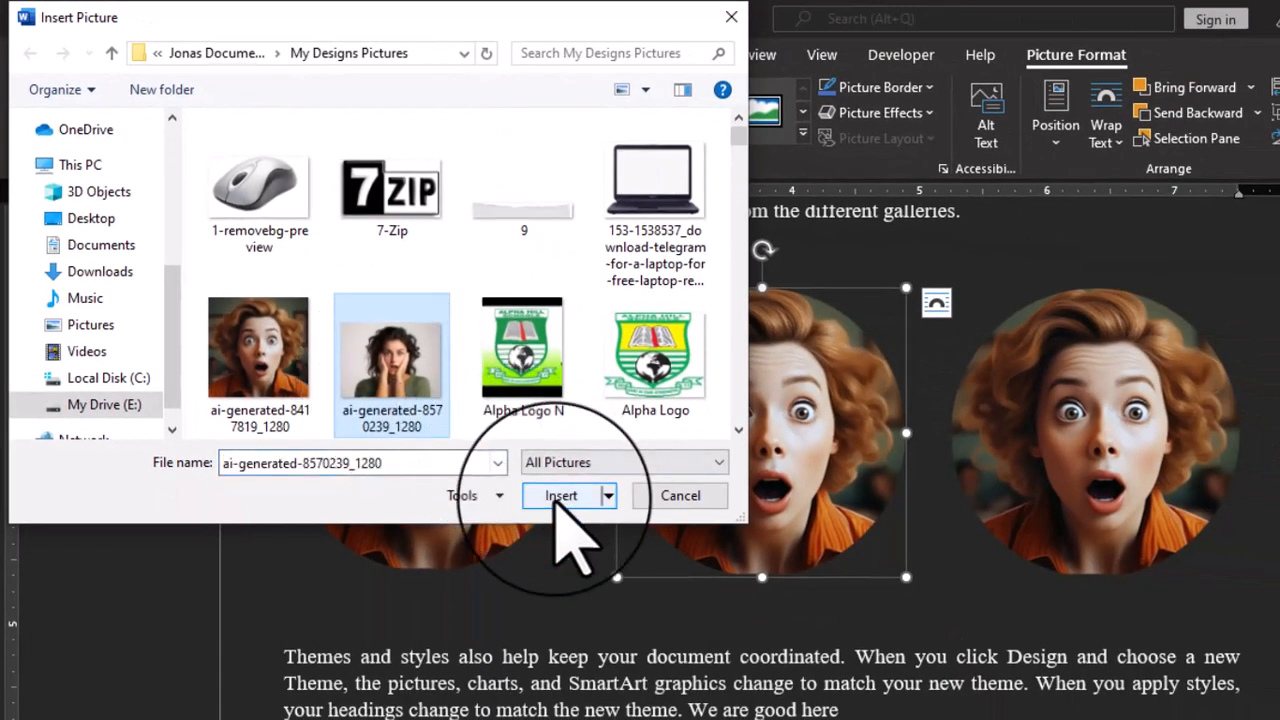
click(560, 496)
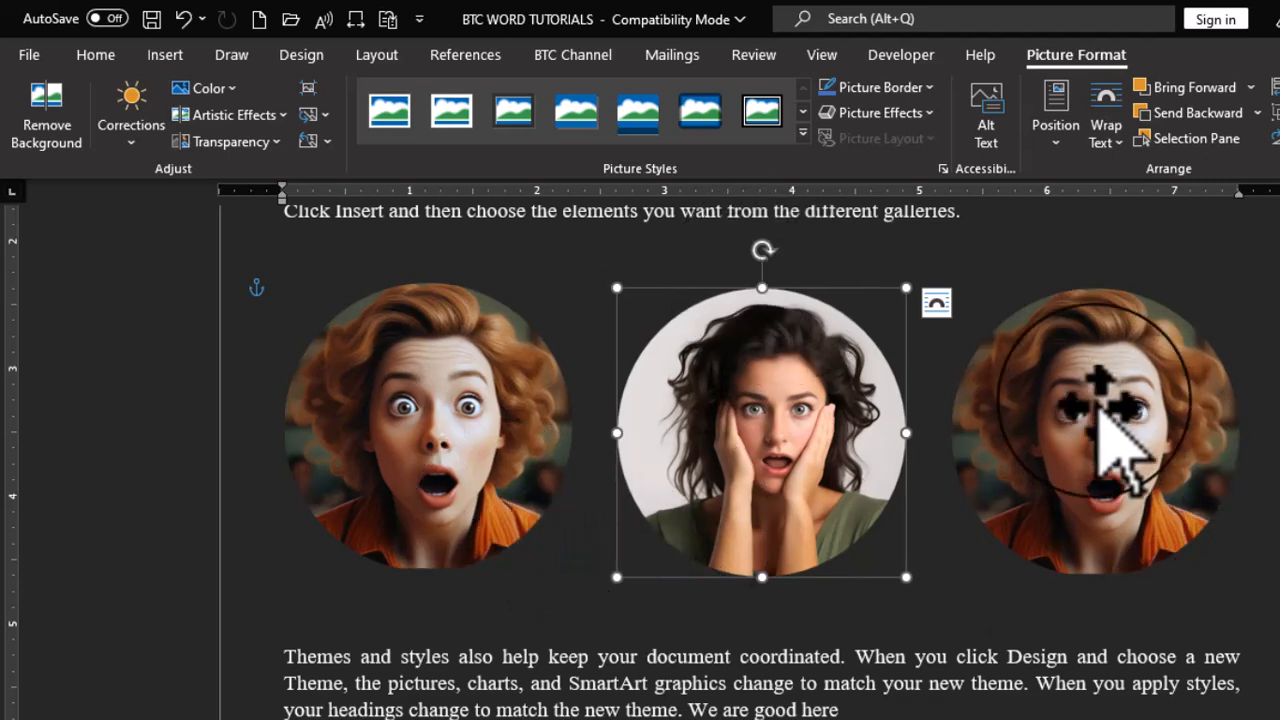
Replace the third circular picture in the row with the image file DSC_7677 from this device
click(1105, 408)
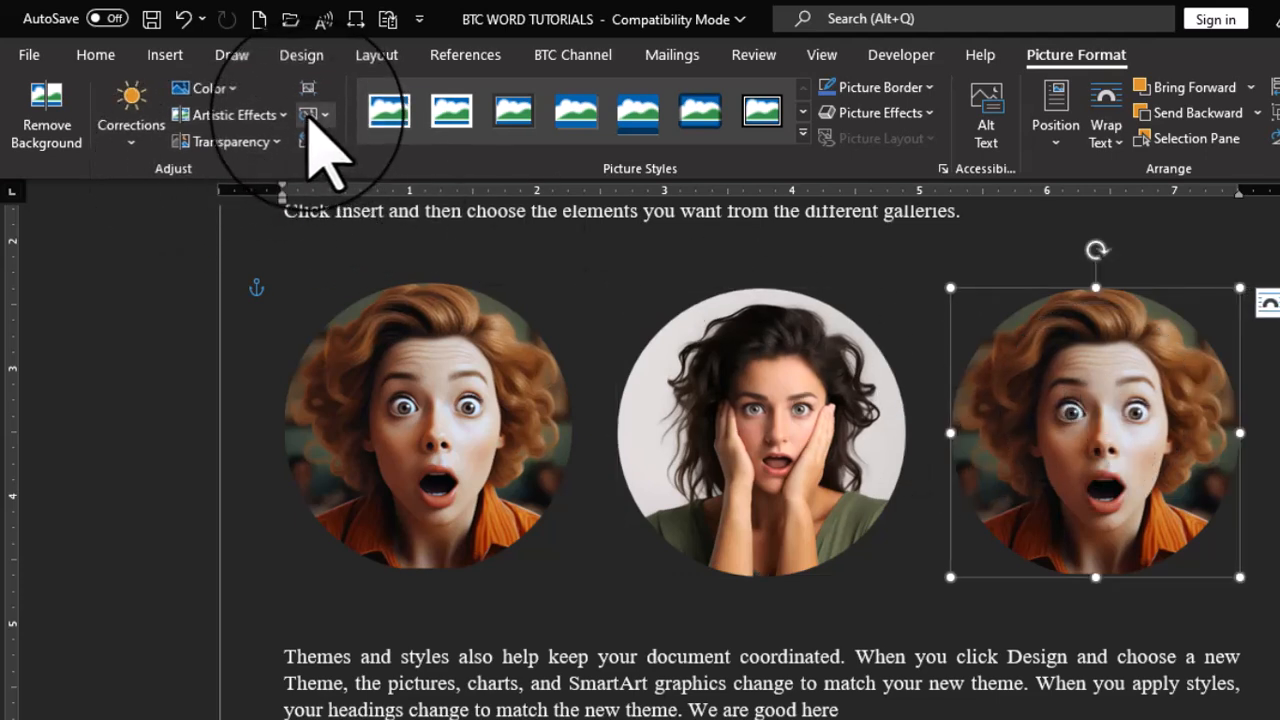
click(312, 116)
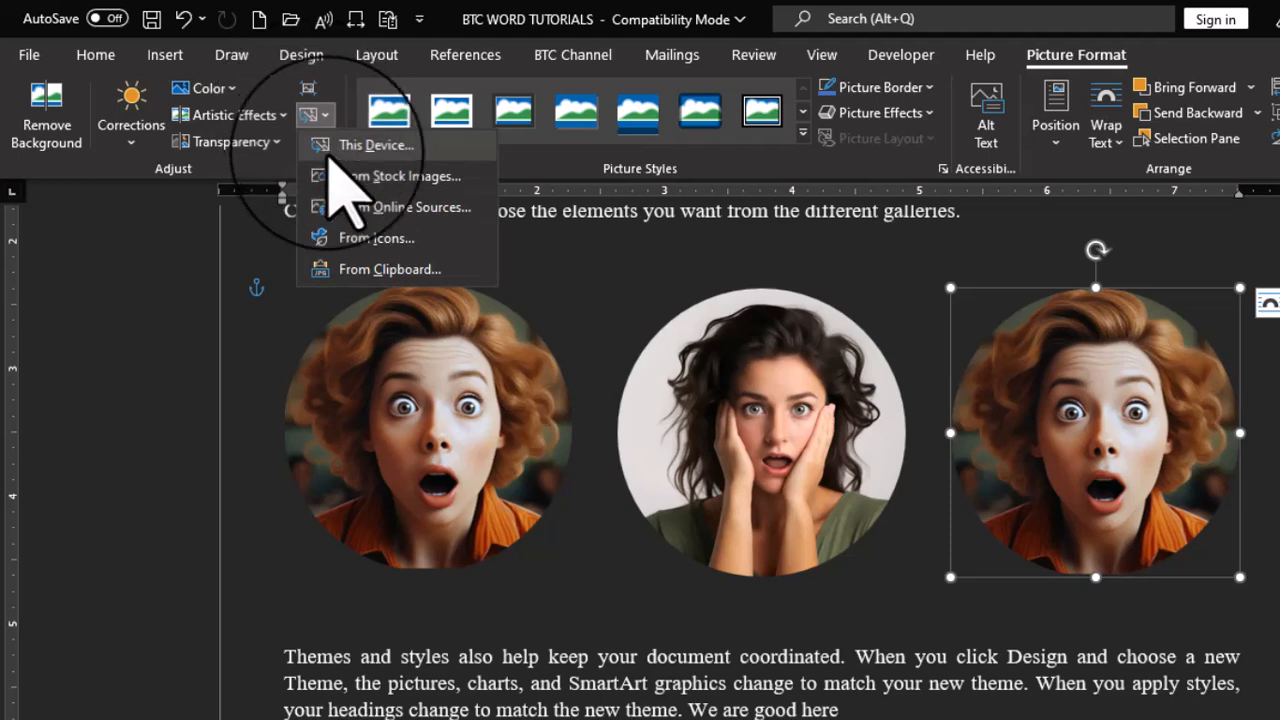
click(384, 147)
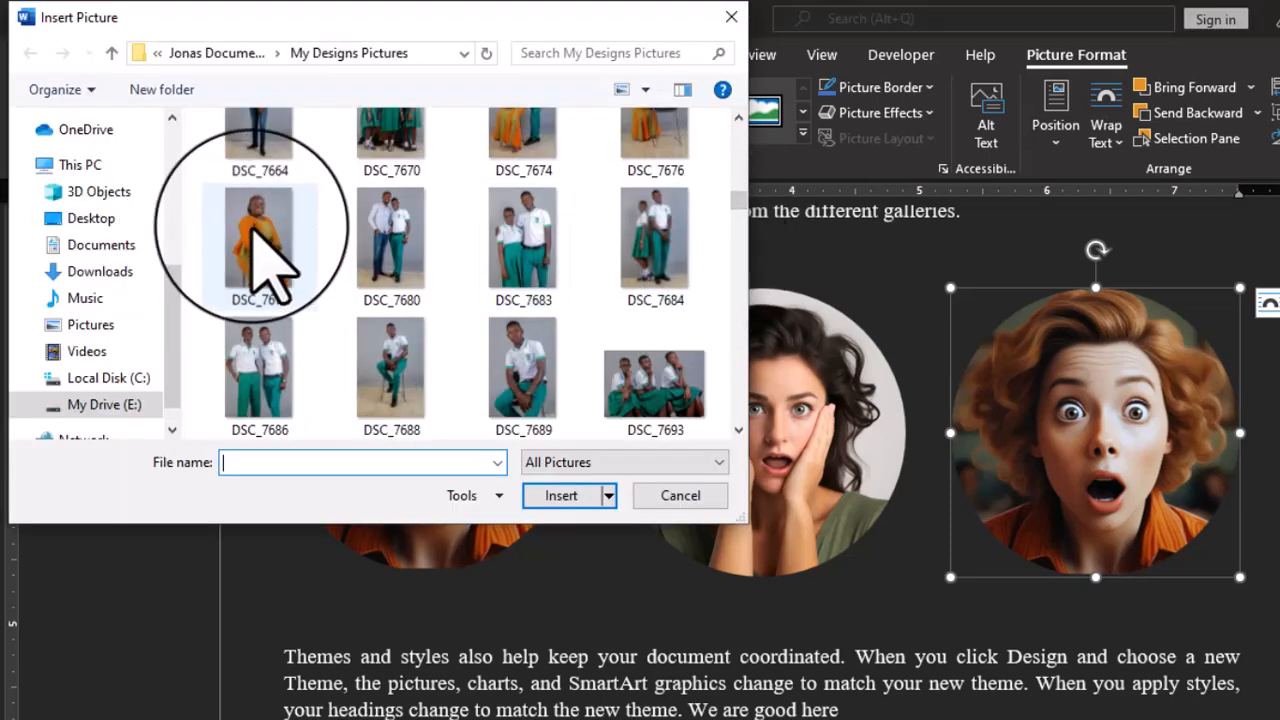
click(262, 250)
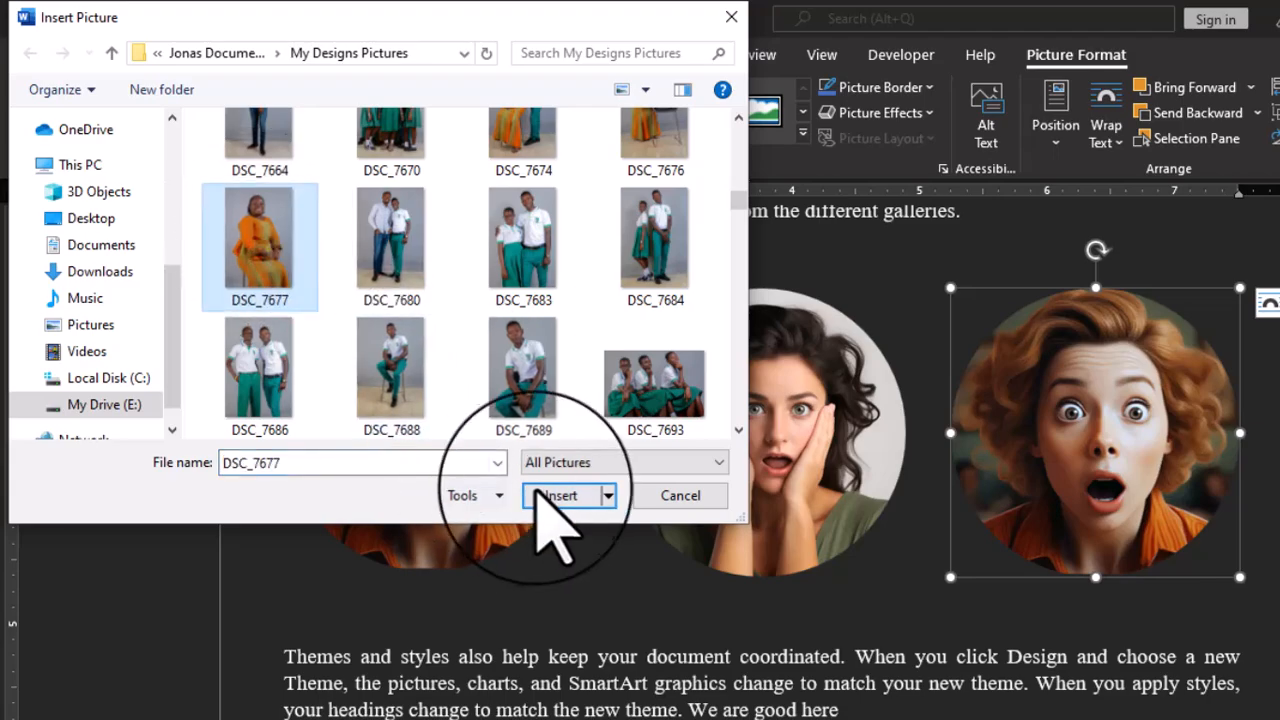
click(555, 495)
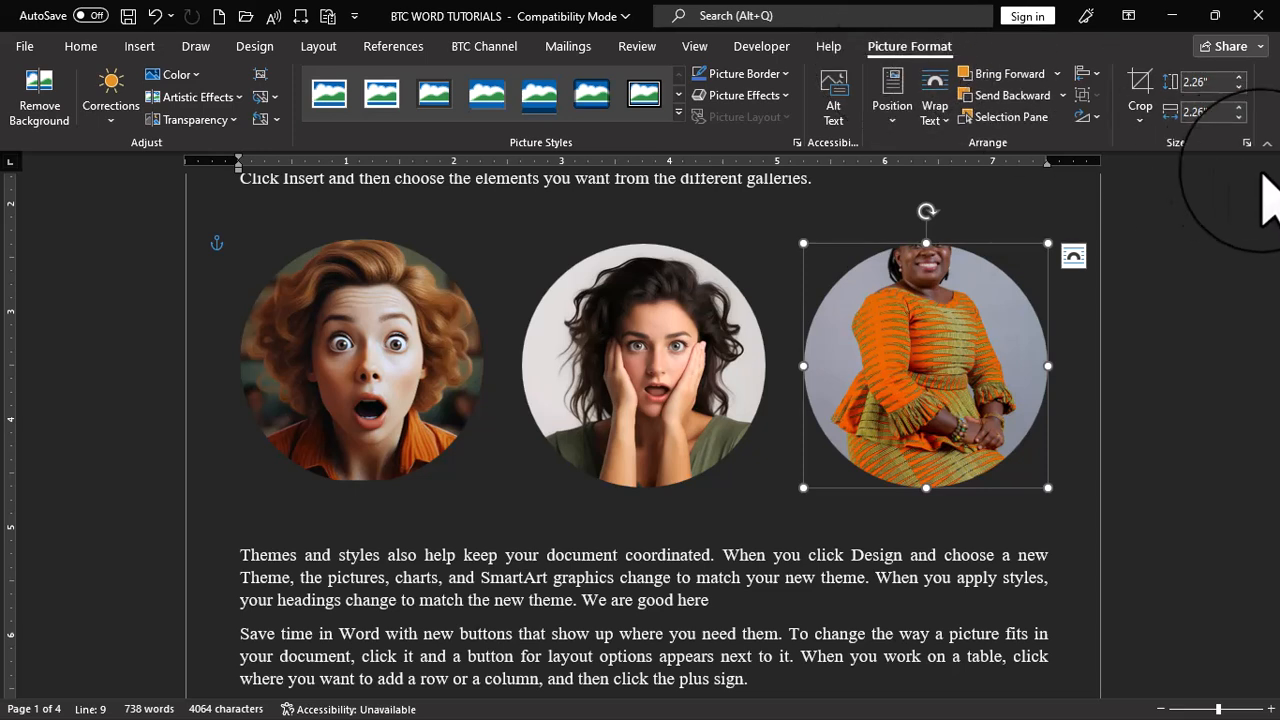
Open the third circular picture's crop area for adjustment
click(1138, 88)
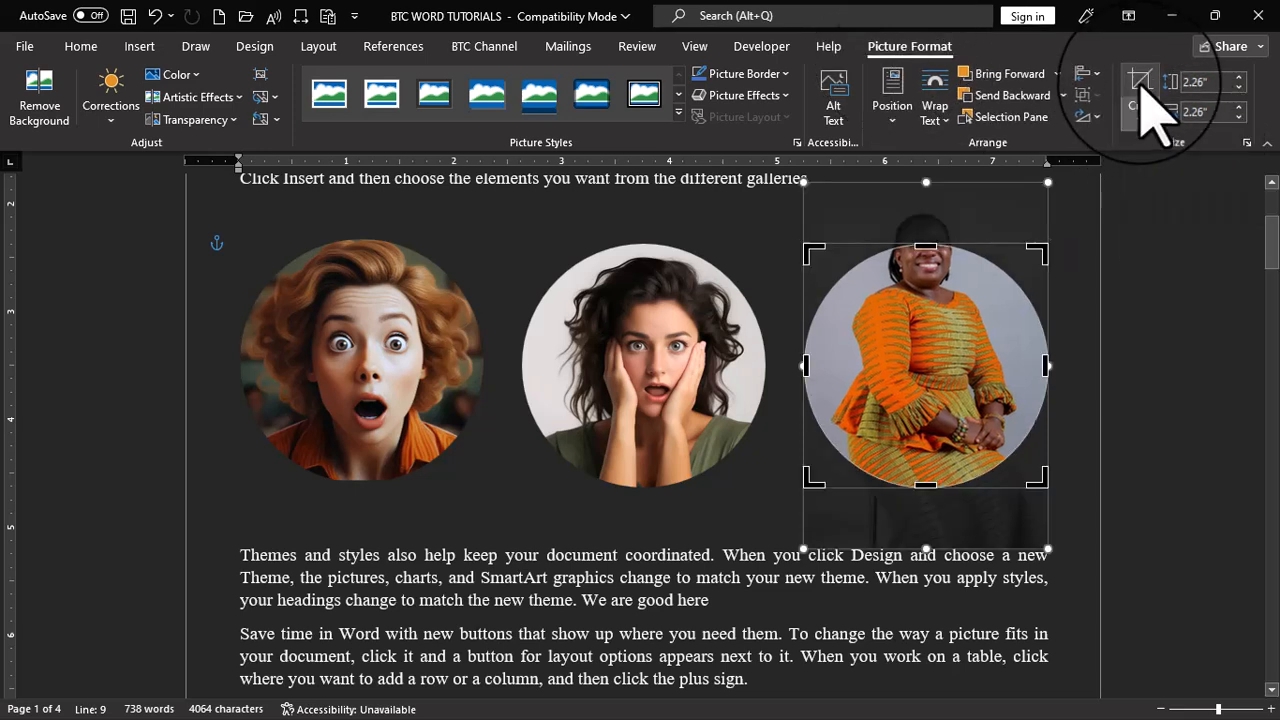
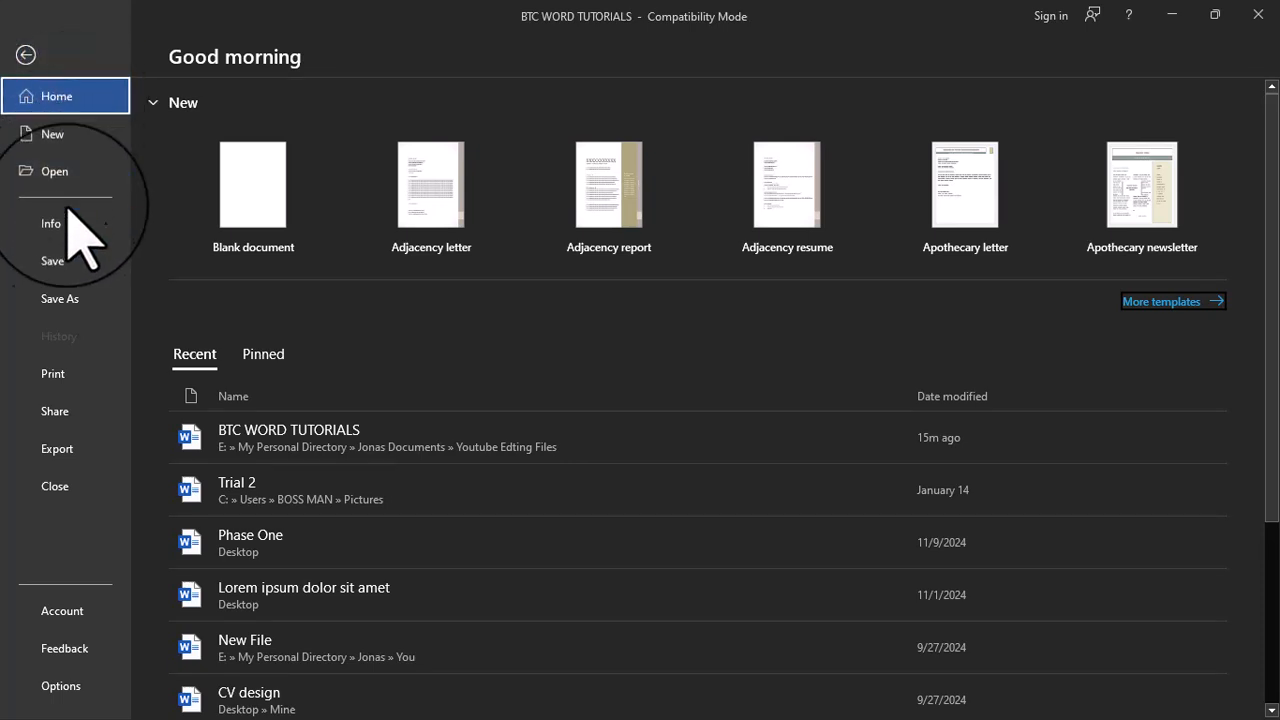
Set the Office theme to Colorful in the account settings and return to the document
click(63, 621)
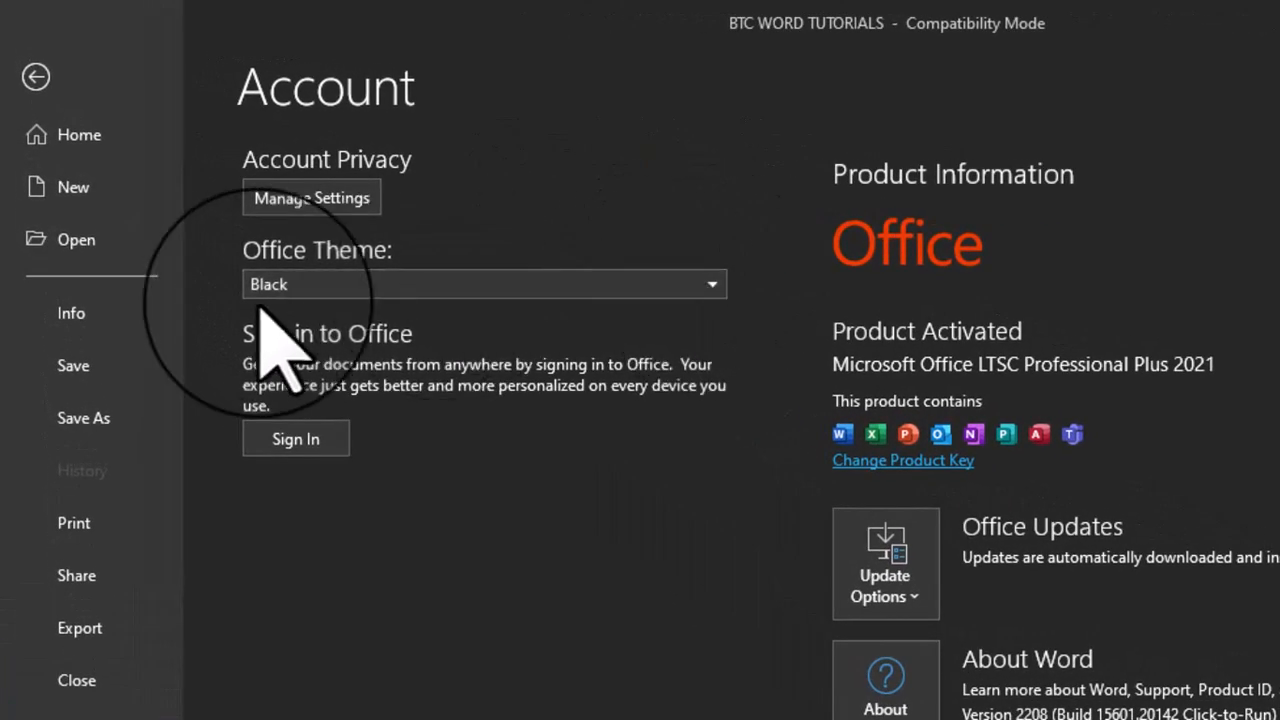
click(712, 292)
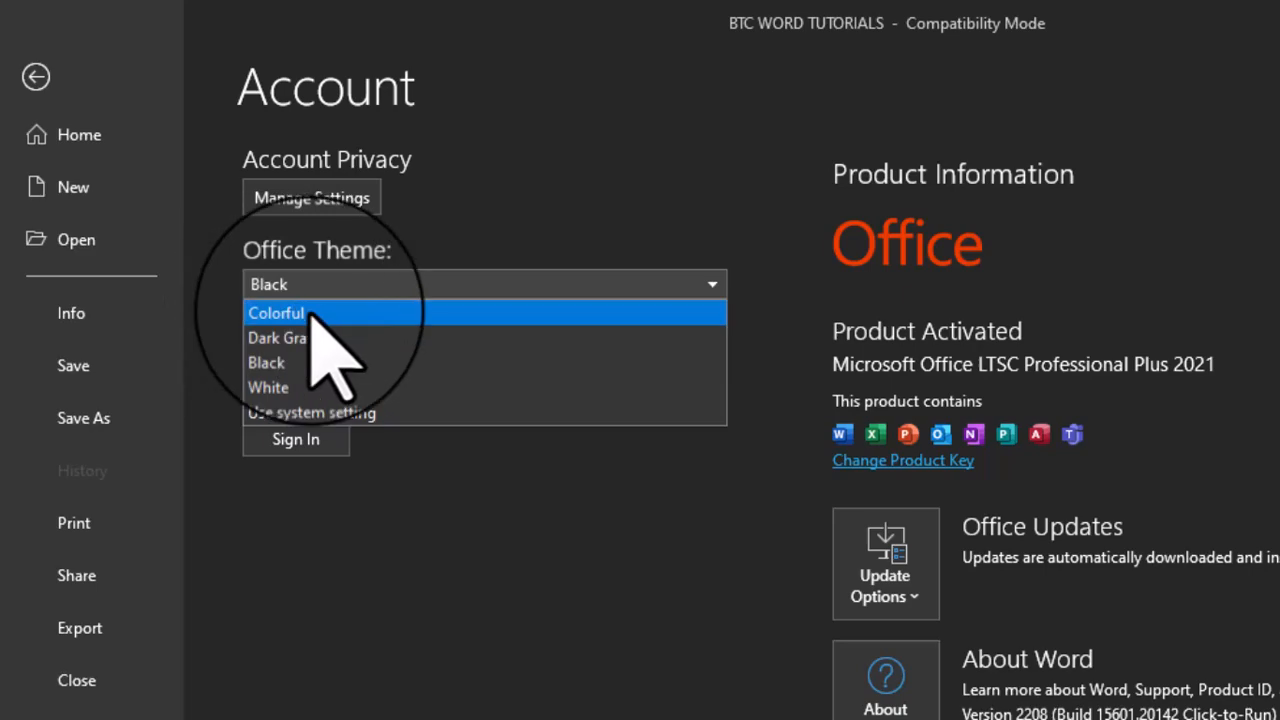
key(Escape)
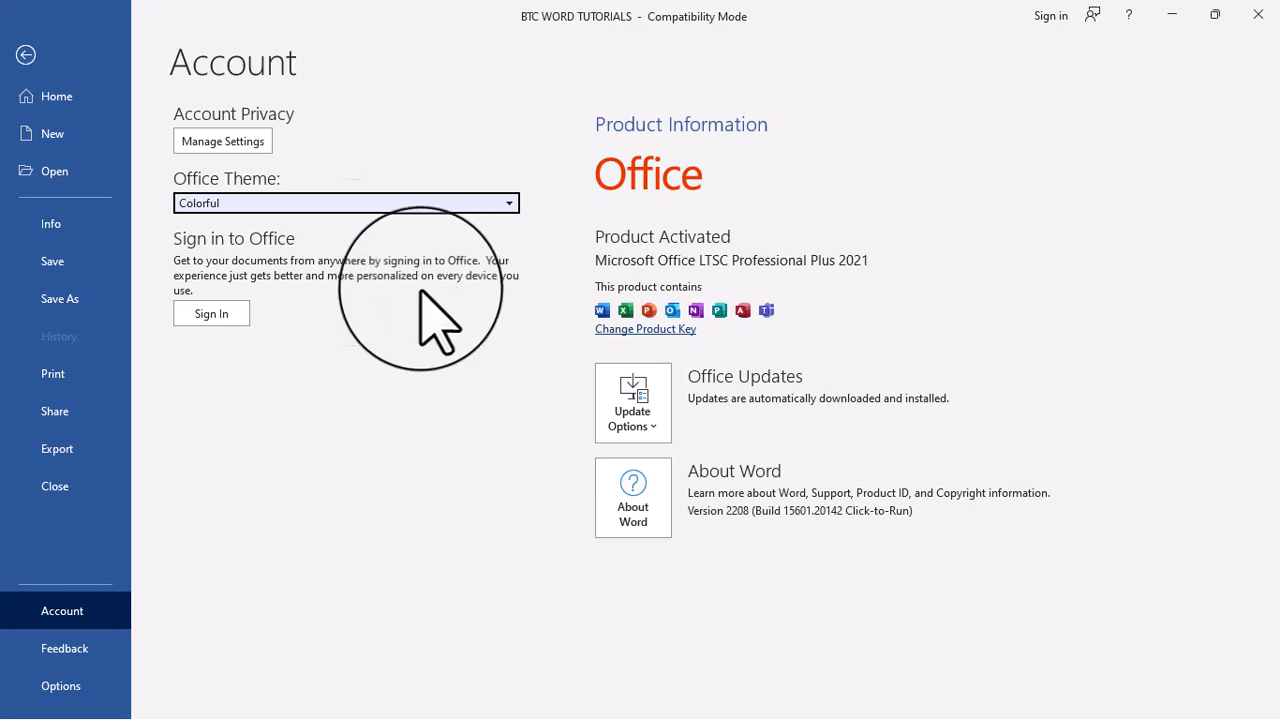
click(29, 56)
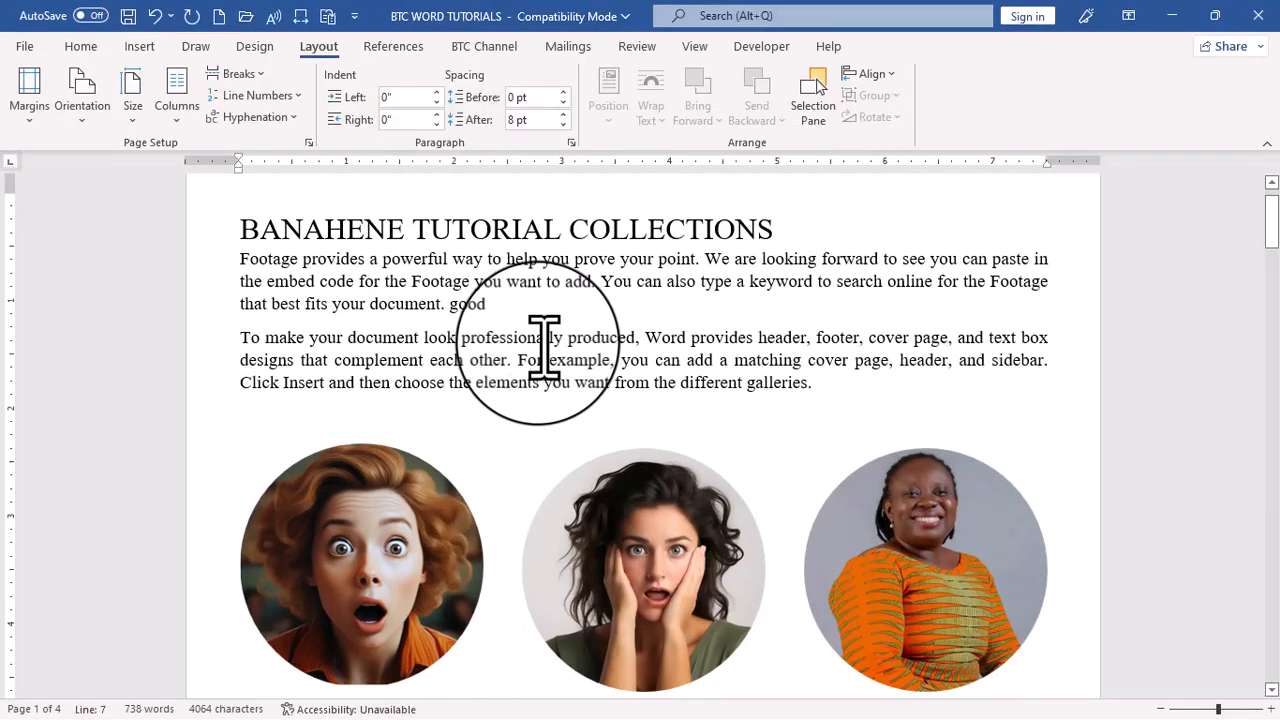
Encrypt the document by entering the document password and re-entering it for confirmation, and return to the page view
scroll(543, 345, down, 5)
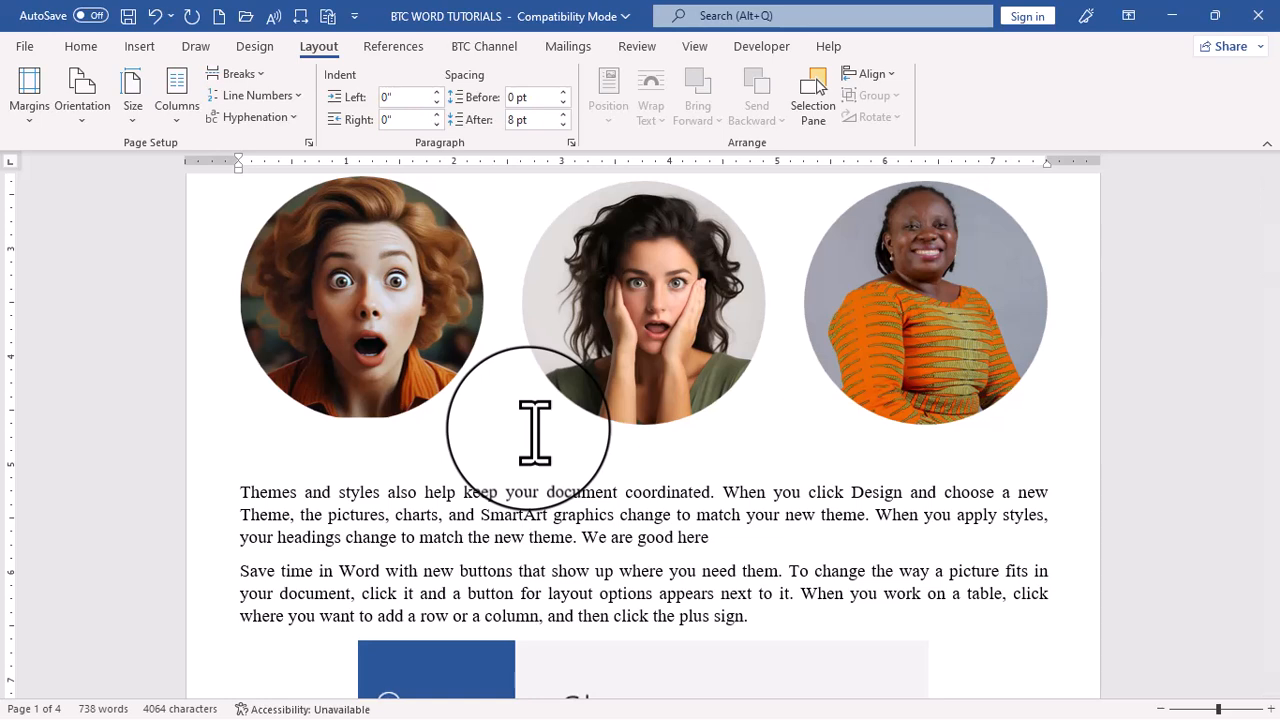
click(26, 50)
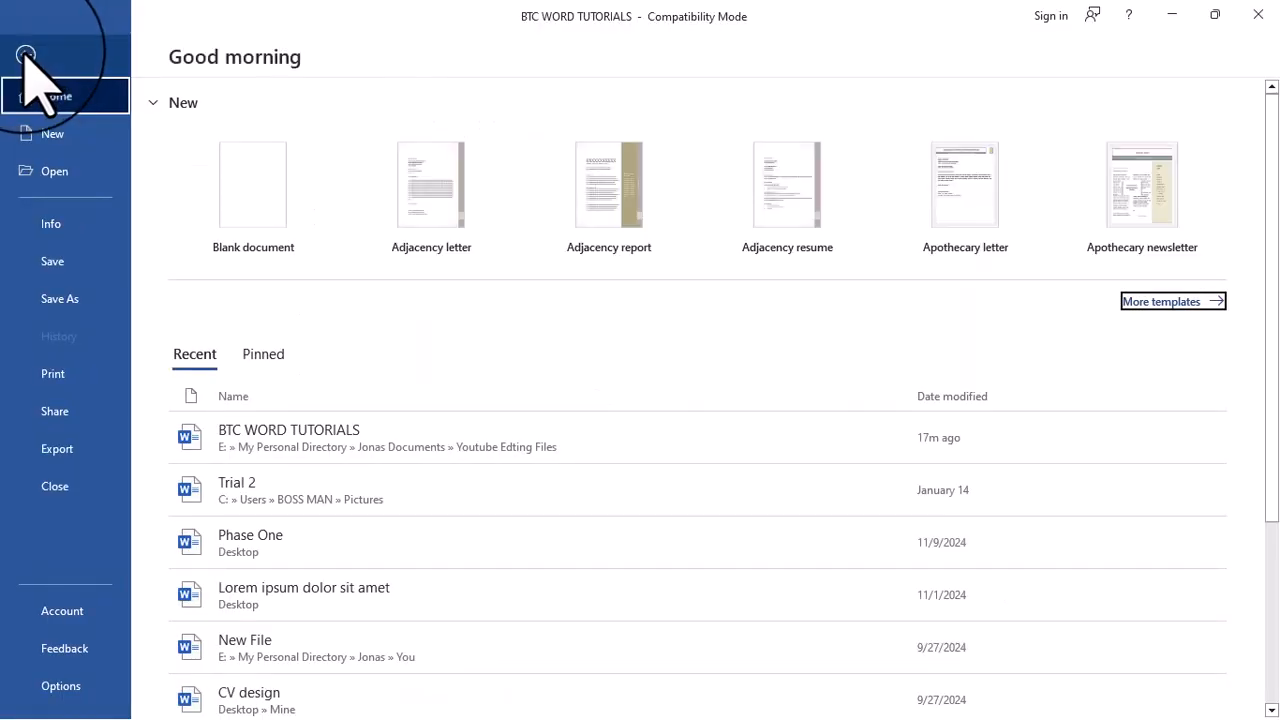
click(80, 262)
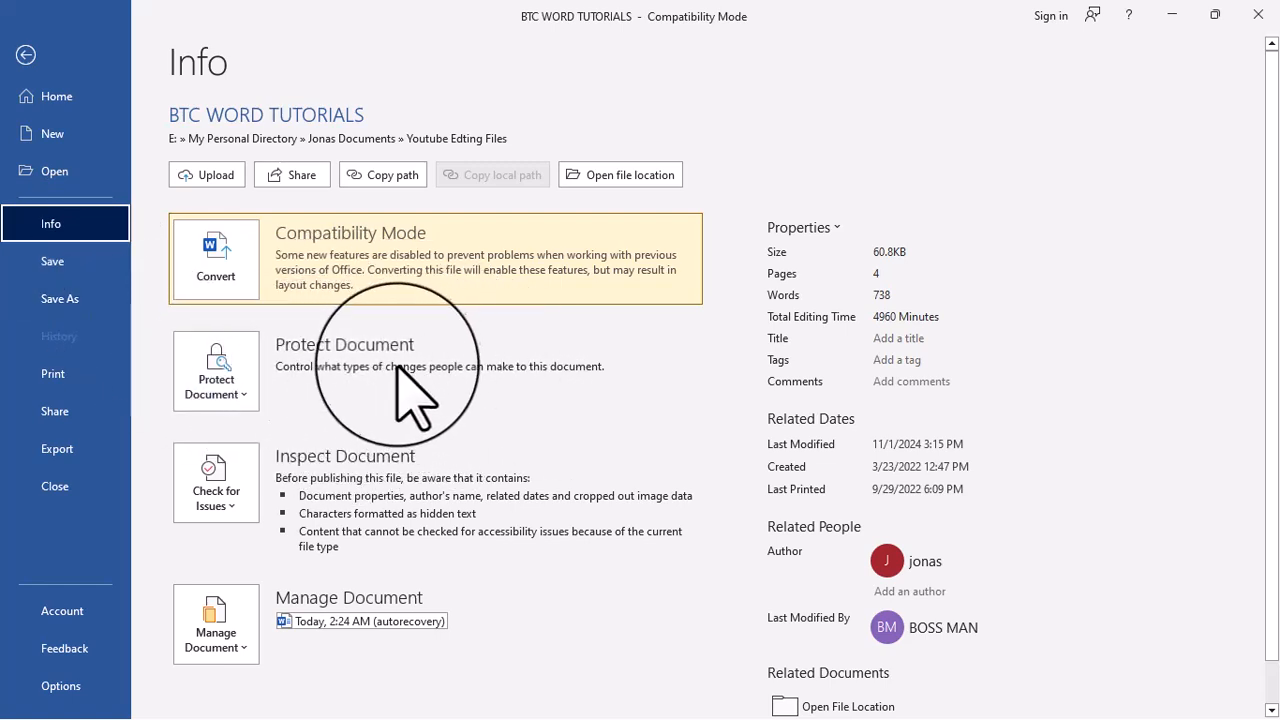
click(203, 378)
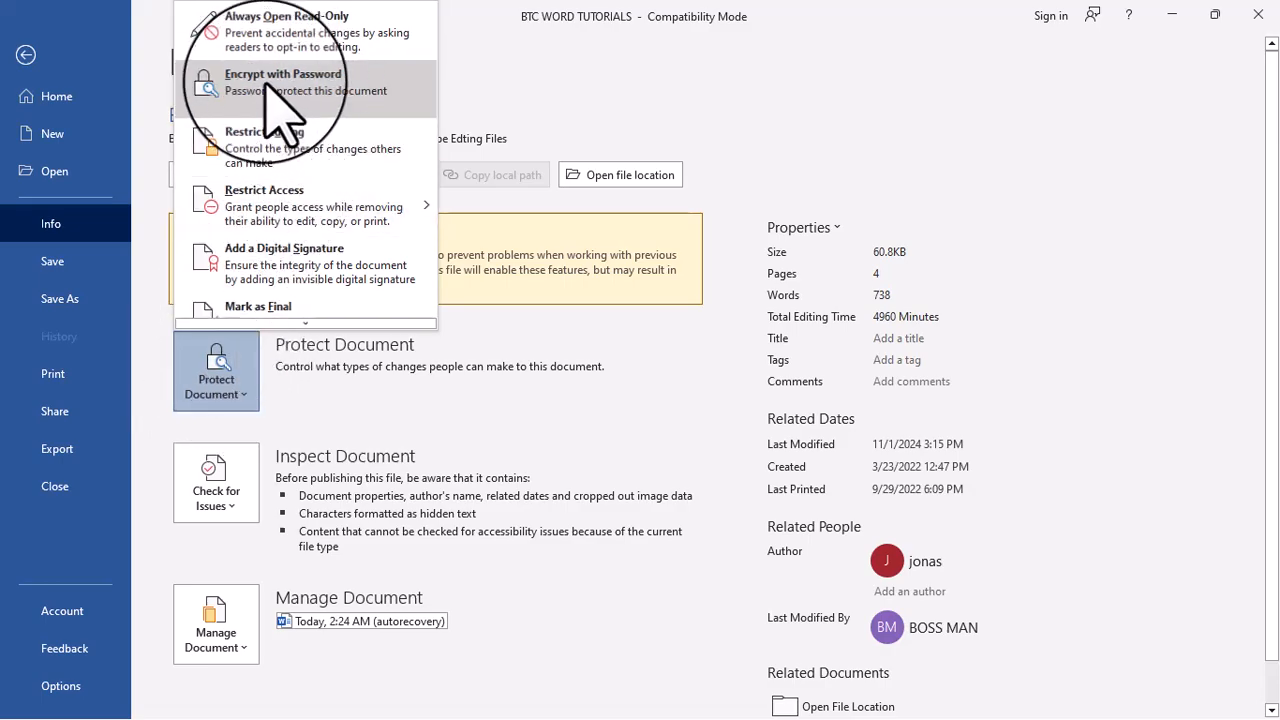
click(325, 84)
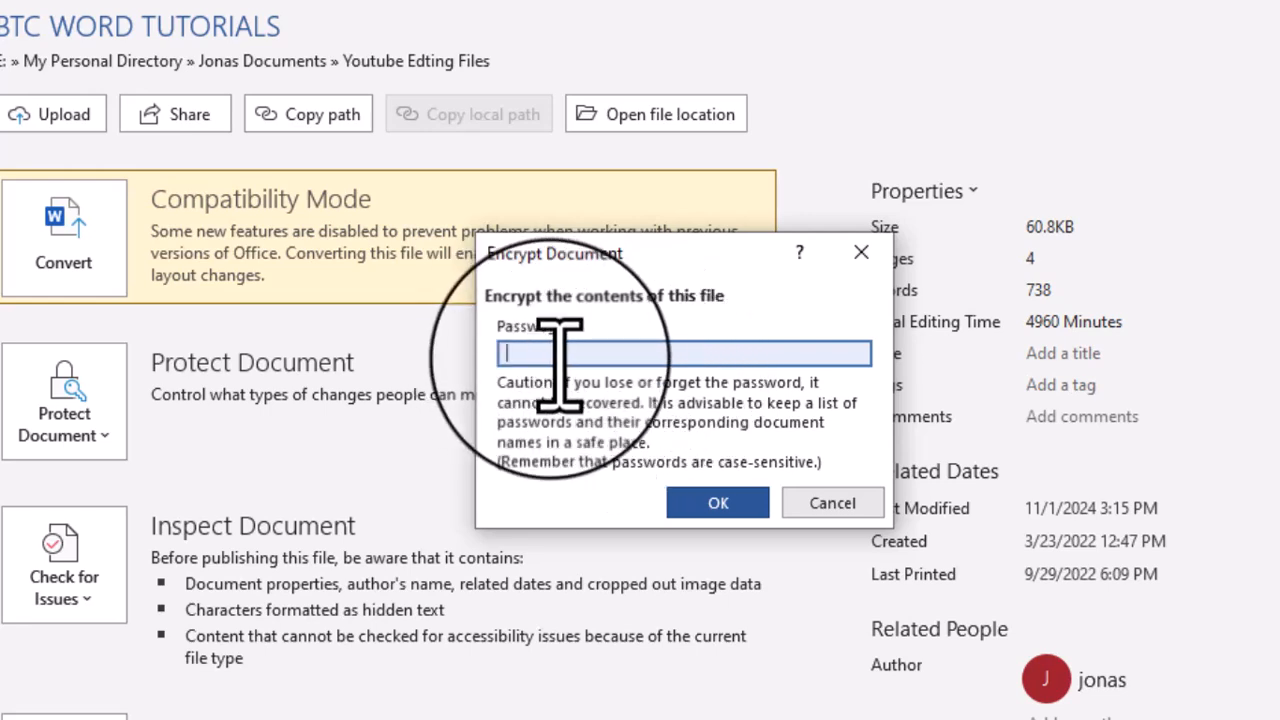
text(123)
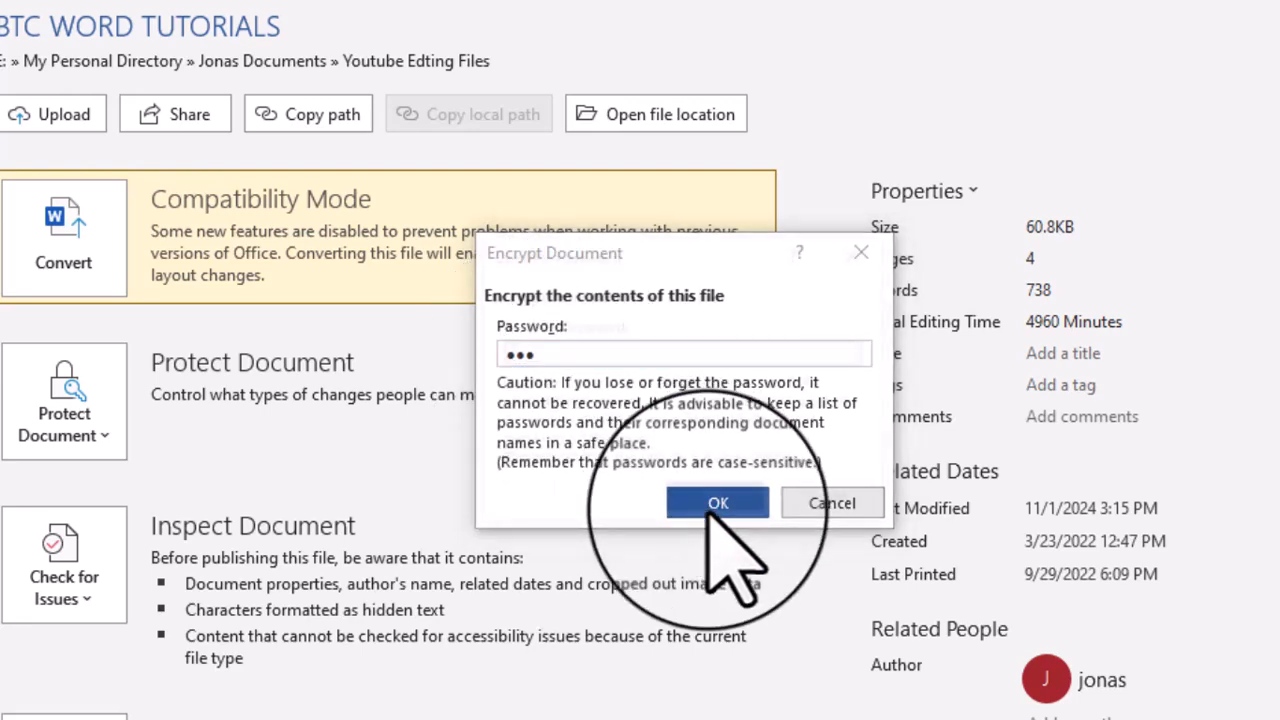
click(716, 503)
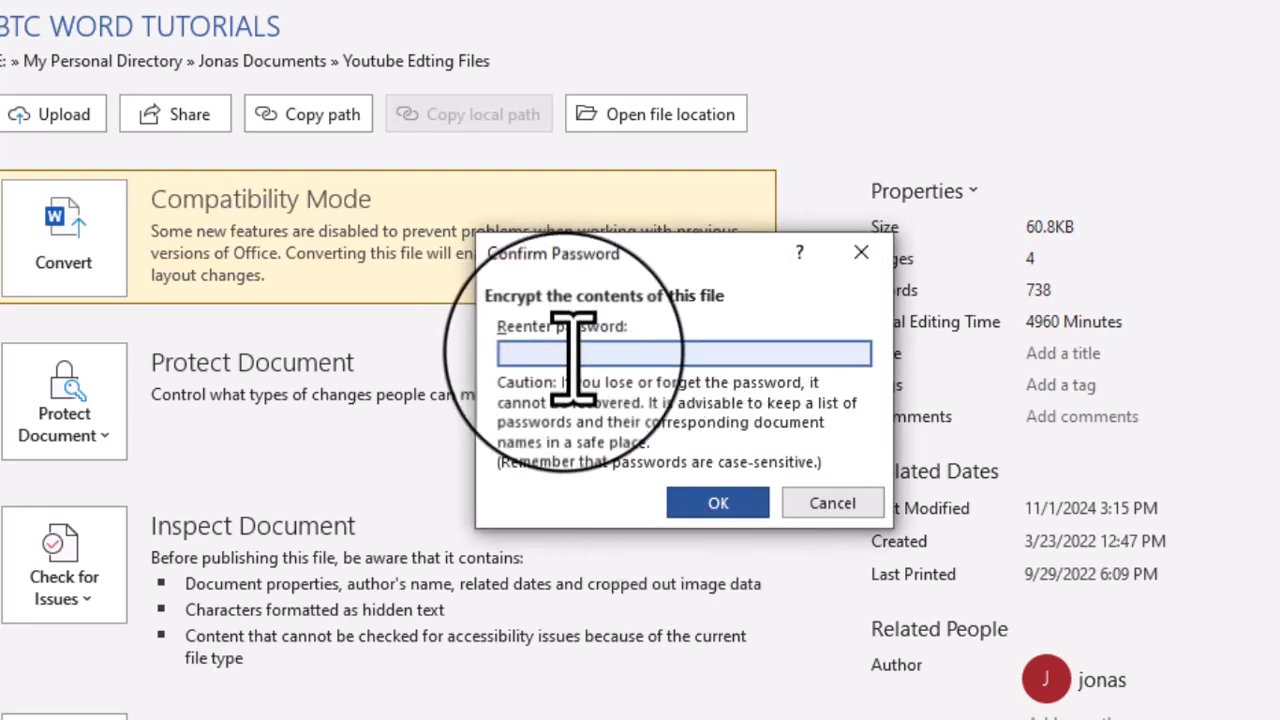
text(123)
key(Return)
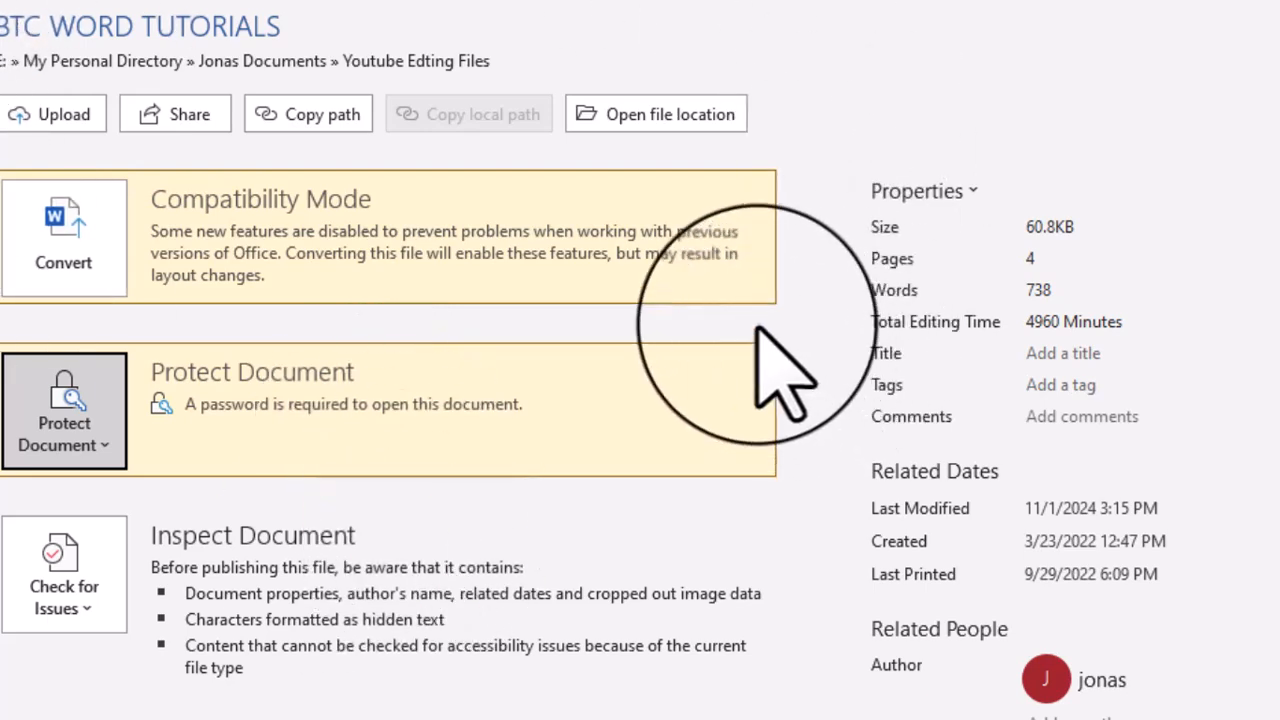
key(Escape)
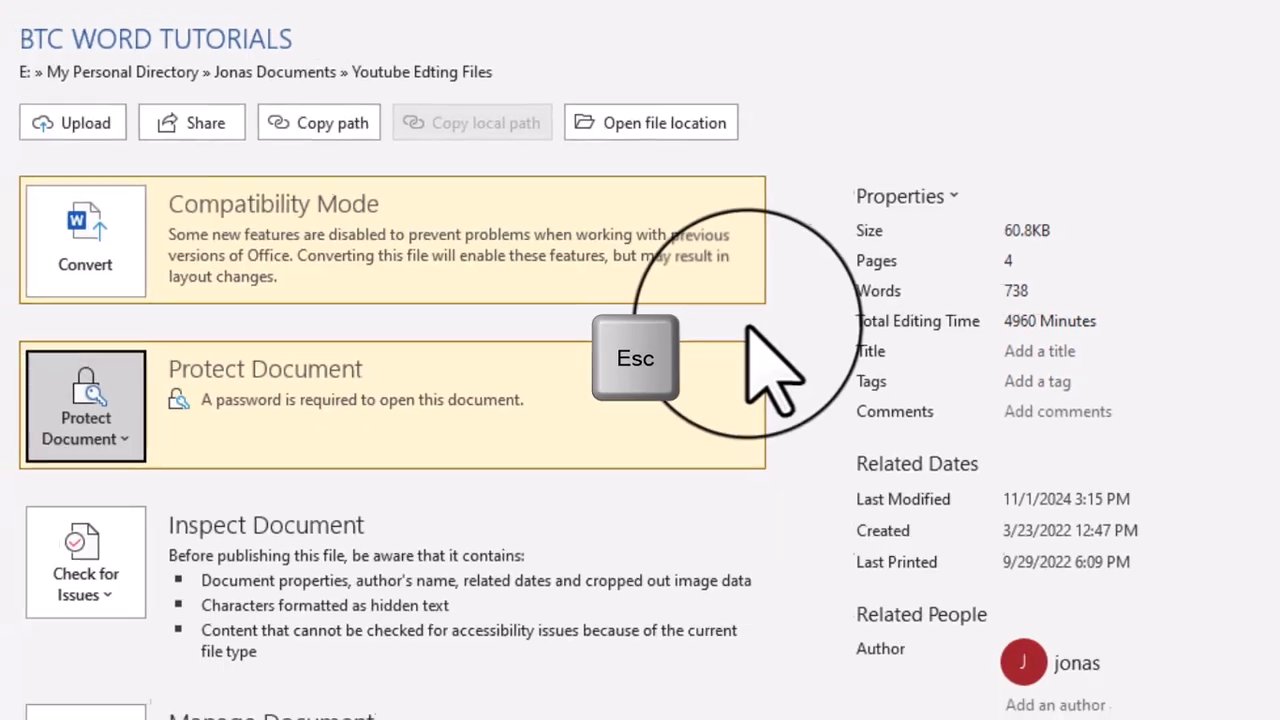
key(Escape)
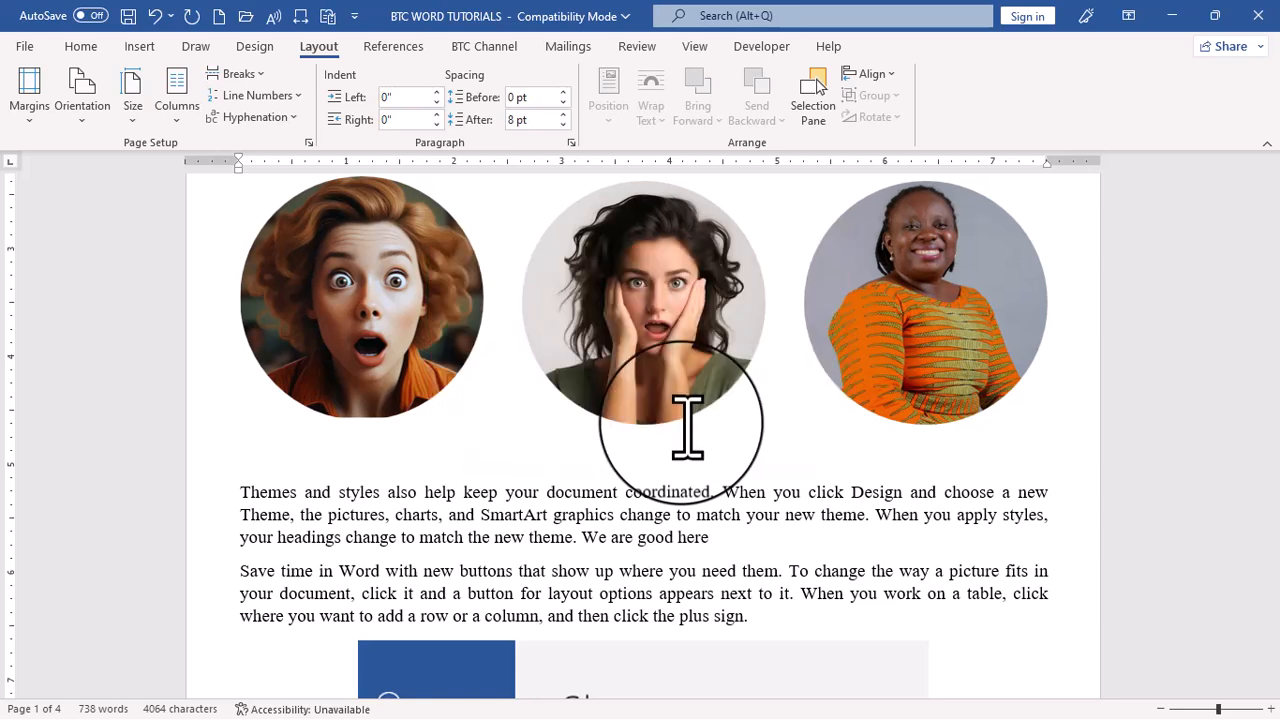
Replace all occurrences of "theme" with "template" throughout the document and close Find and Replace
key(ctrl+h)
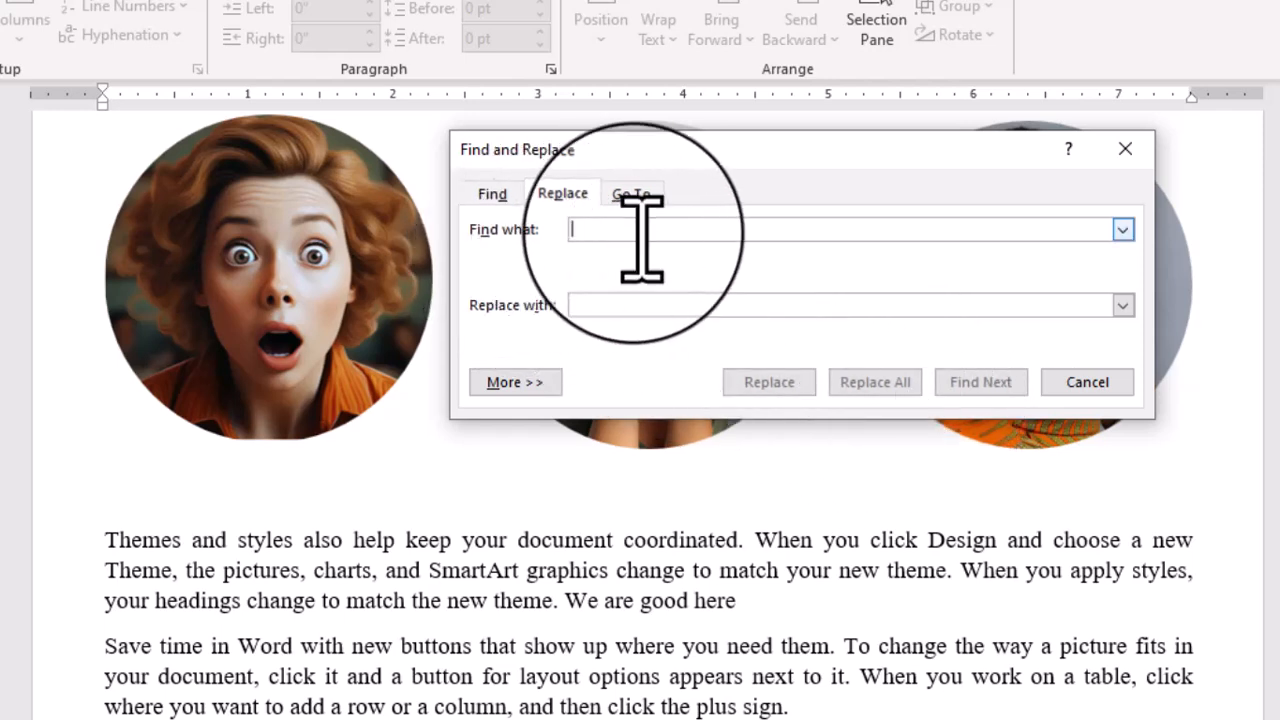
text(th)
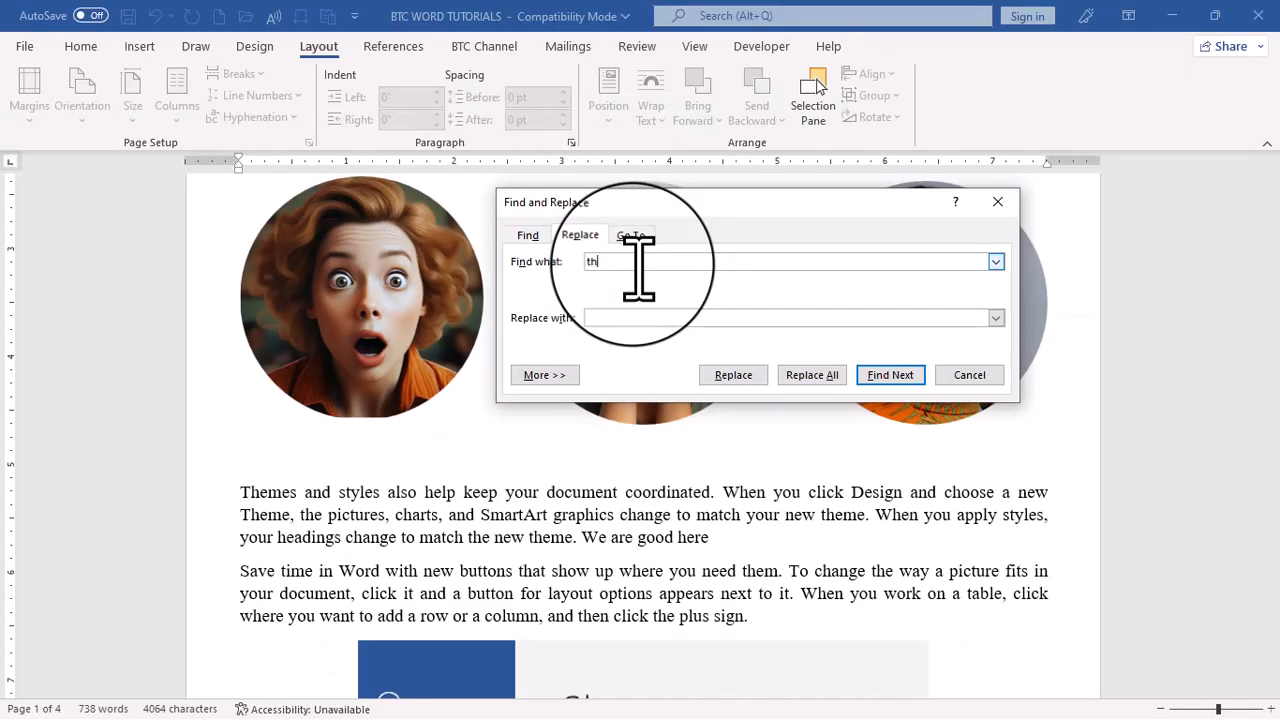
text(emes)
key(BackSpace)
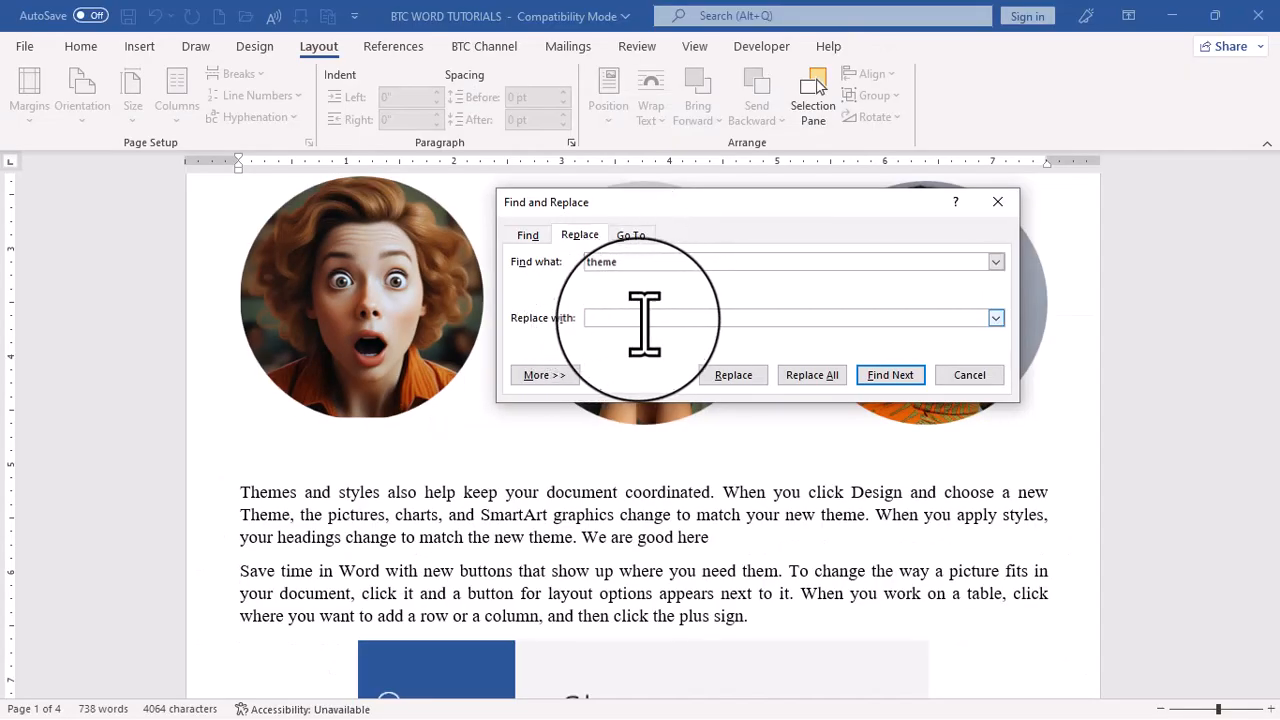
click(638, 318)
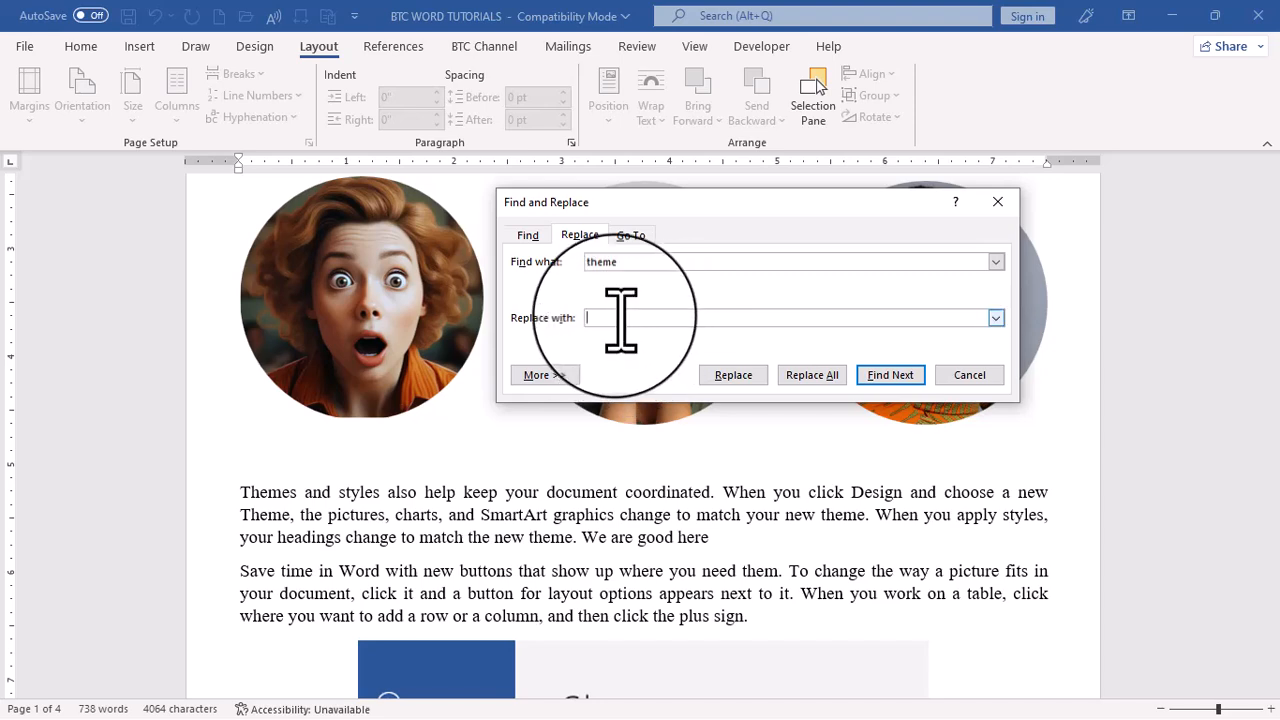
text(template)
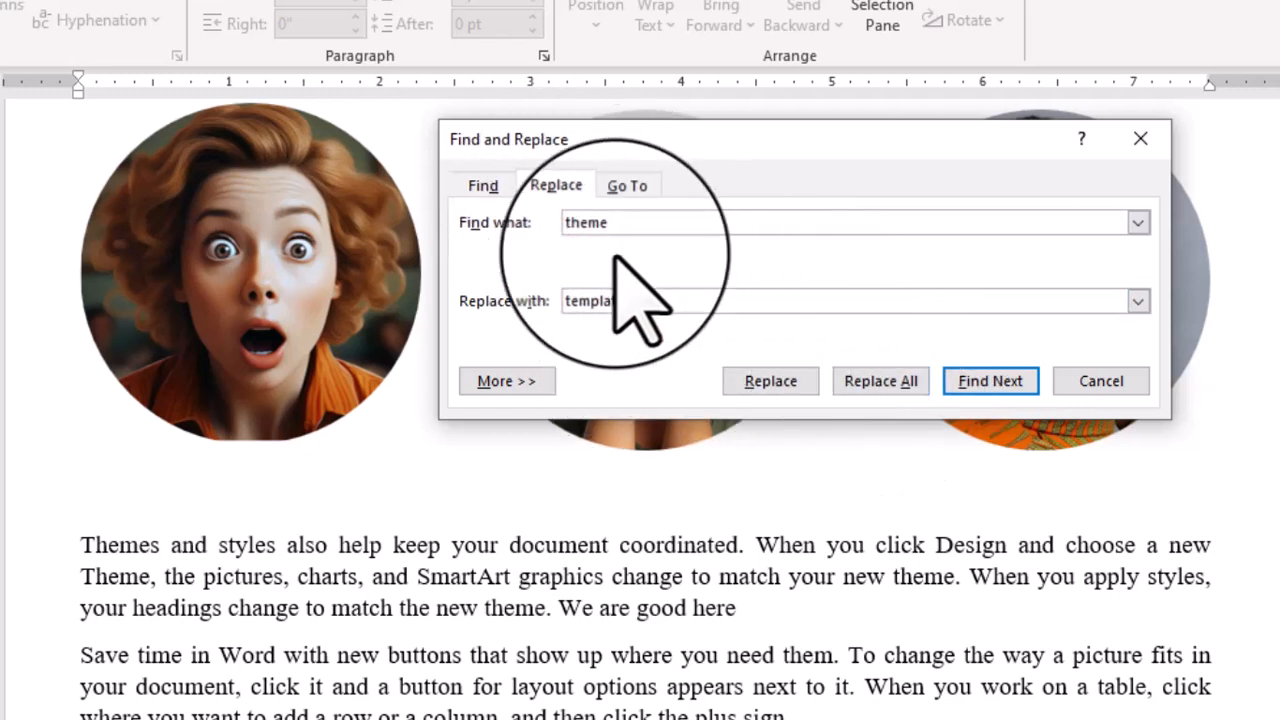
click(882, 383)
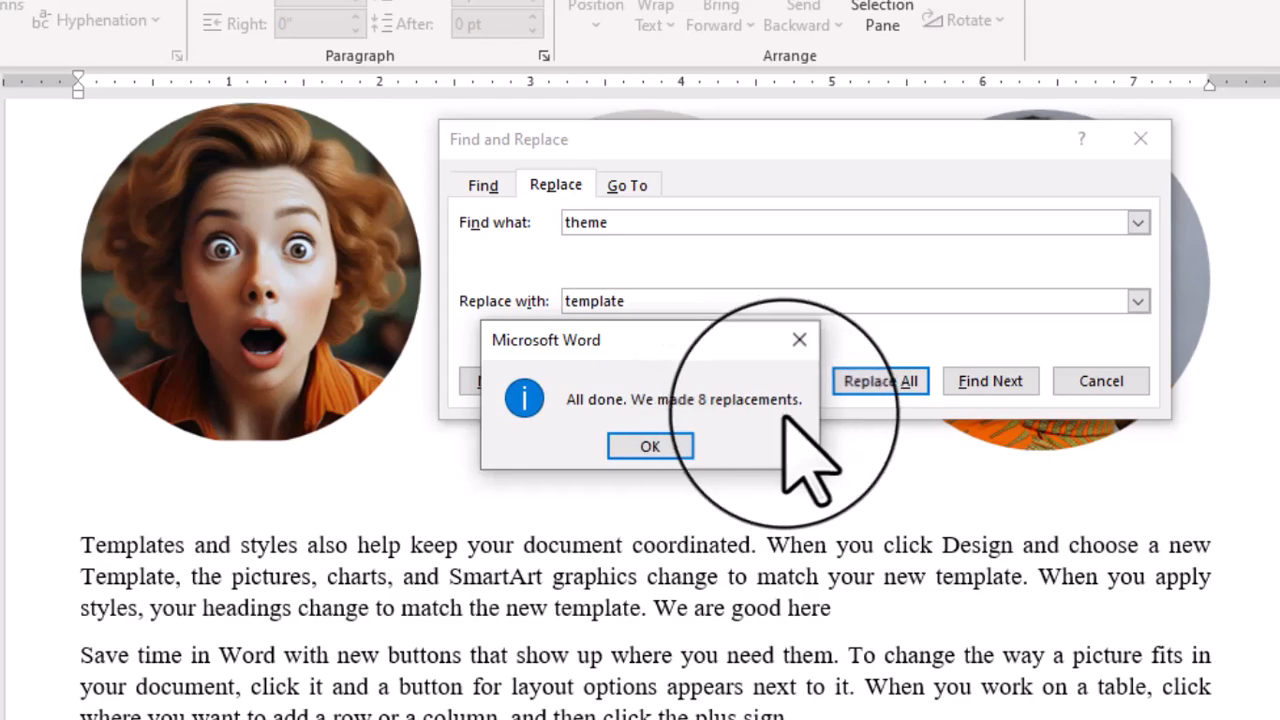
click(650, 447)
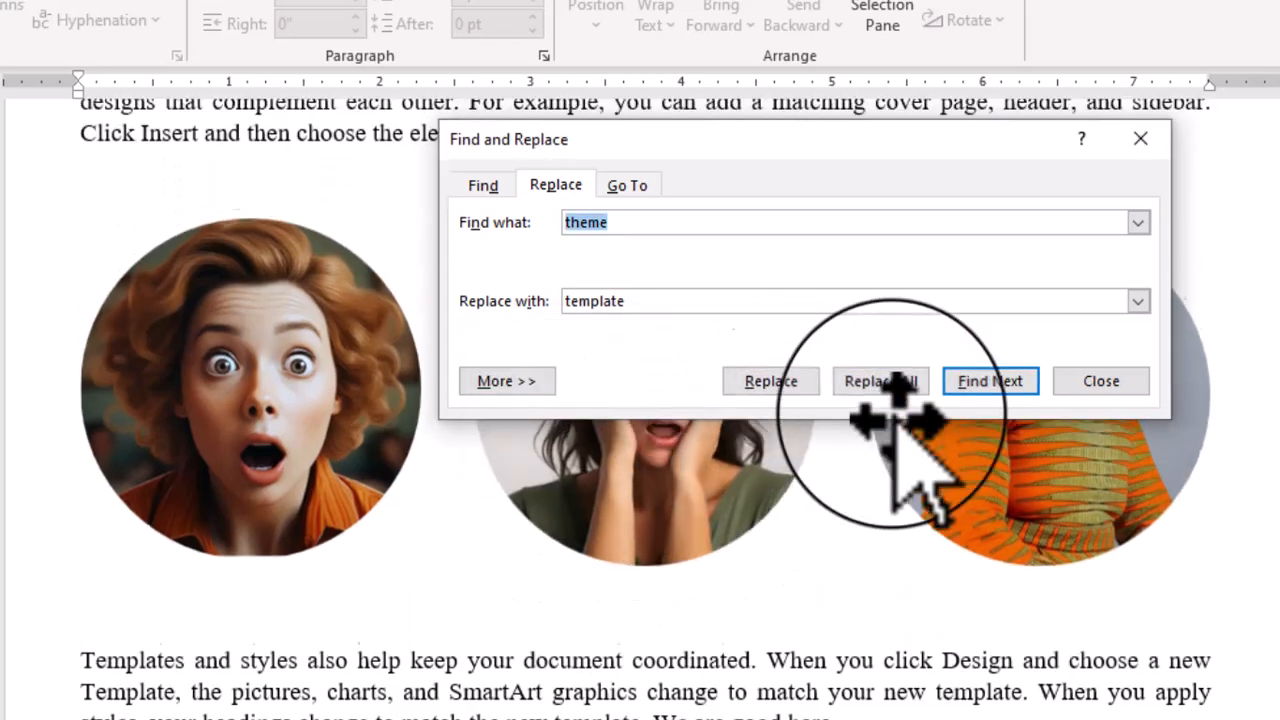
click(1100, 378)
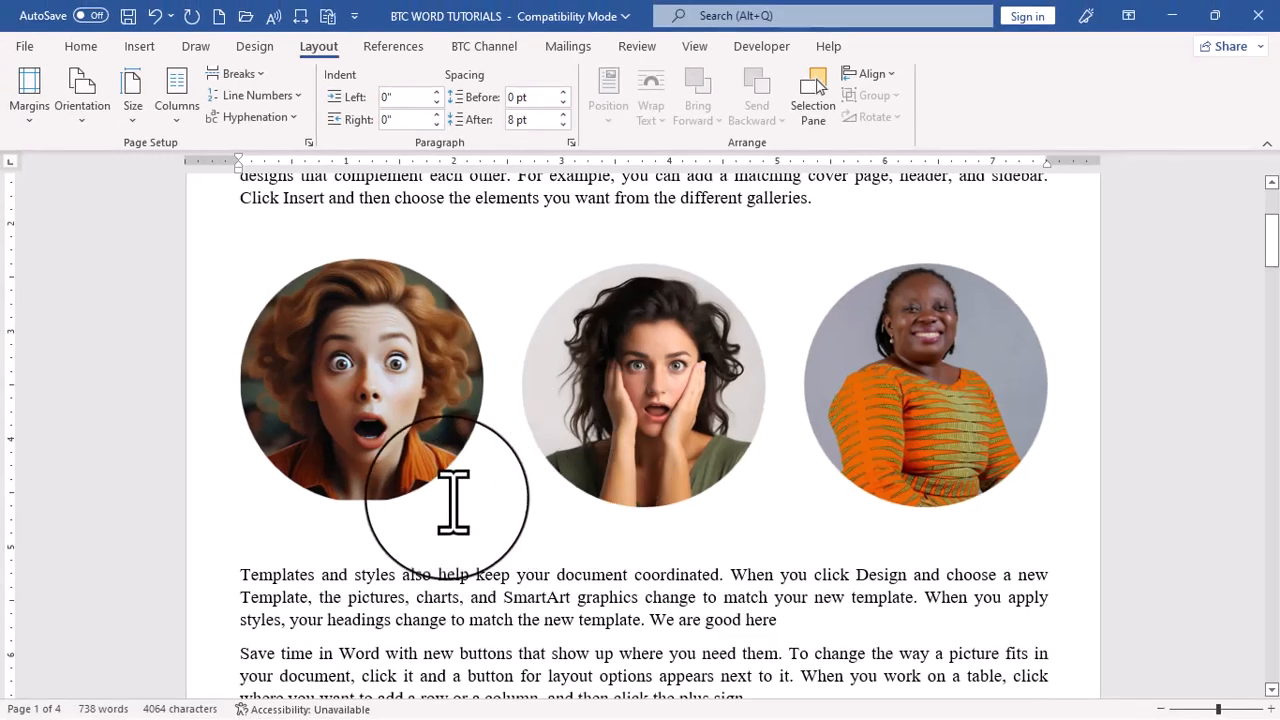
Select the entire content of the document, including all text and pictures
scroll(452, 490, down, 2)
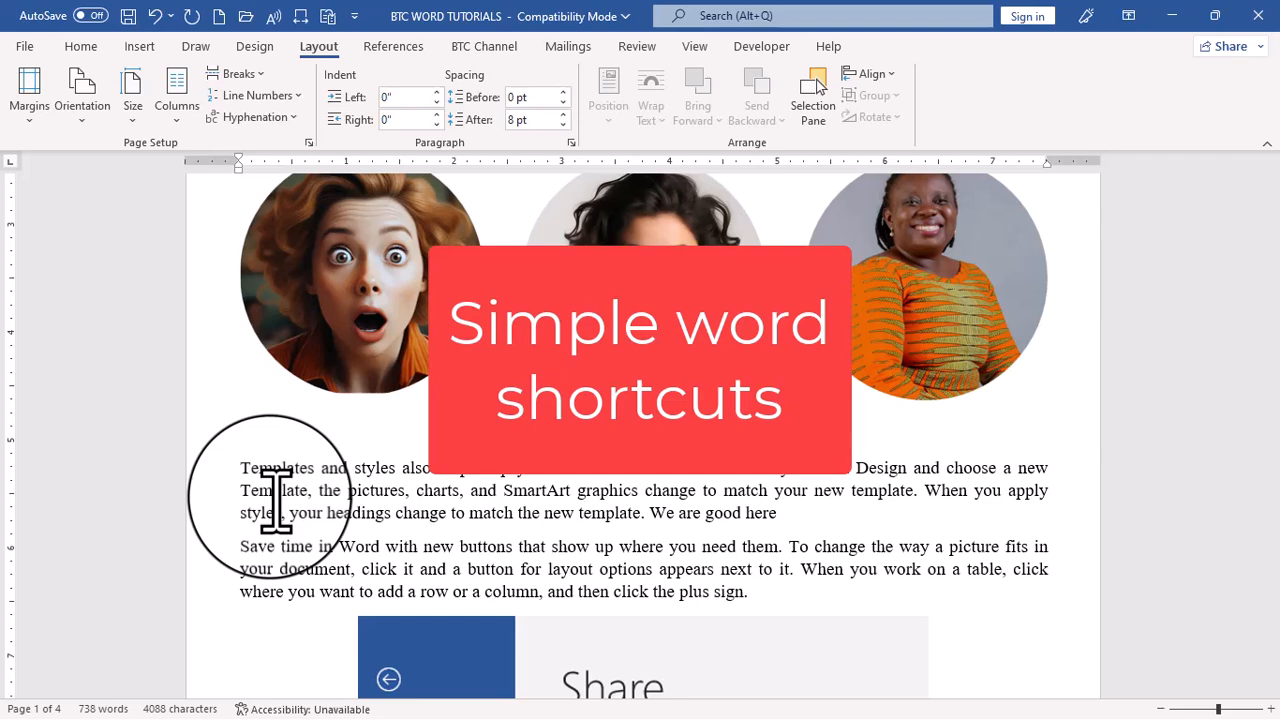
key(ctrl+a)
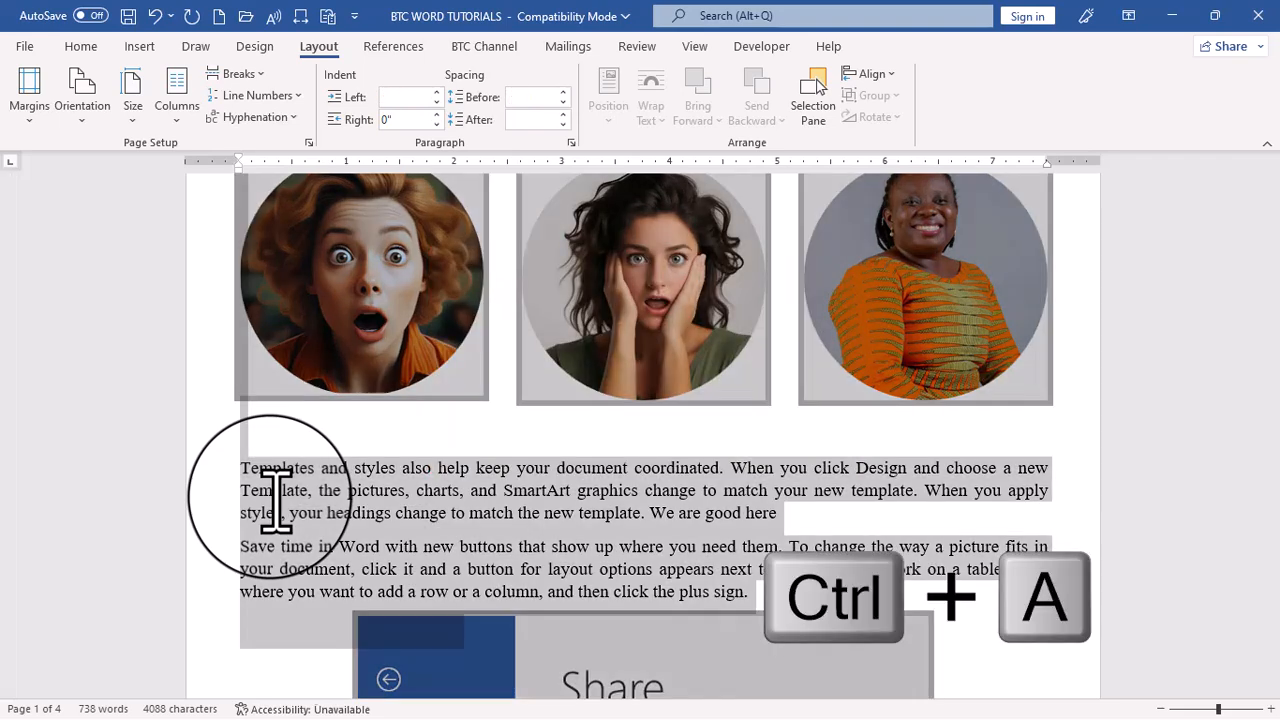
scroll(370, 520, up, 5)
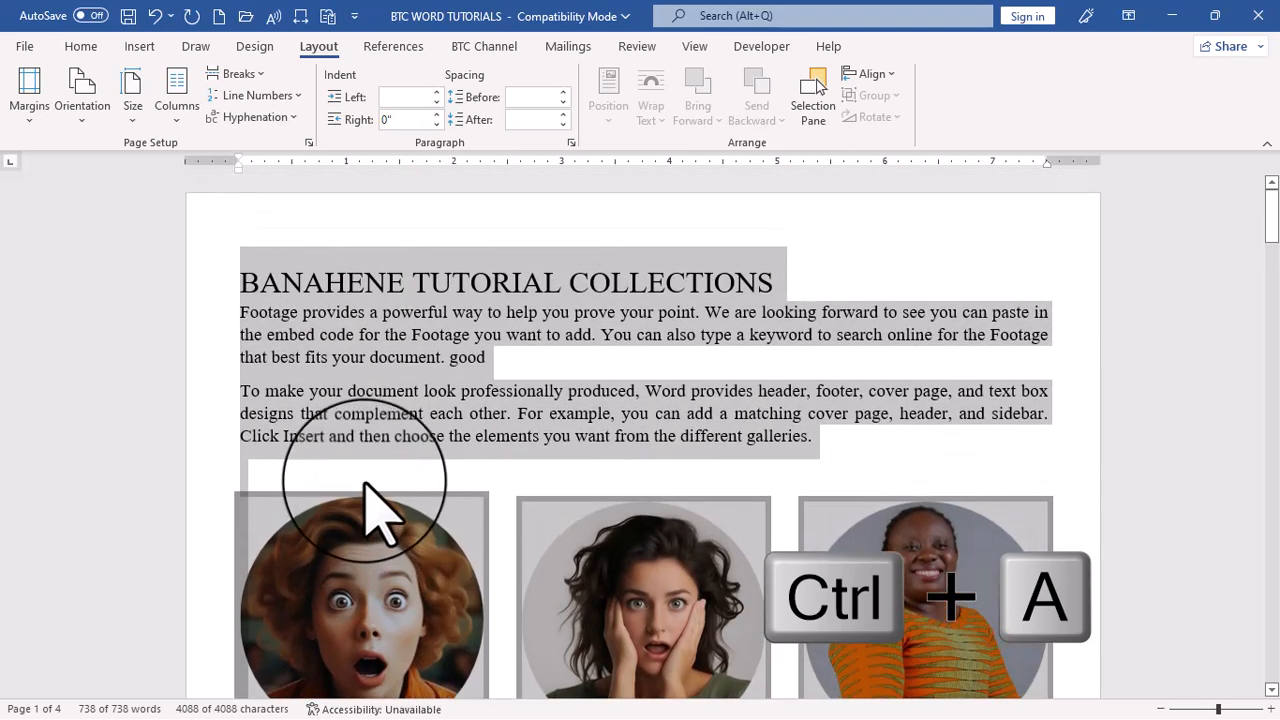
Make the word "powerful" bold and underline the word "forward" in the first paragraph below the title
click(418, 315)
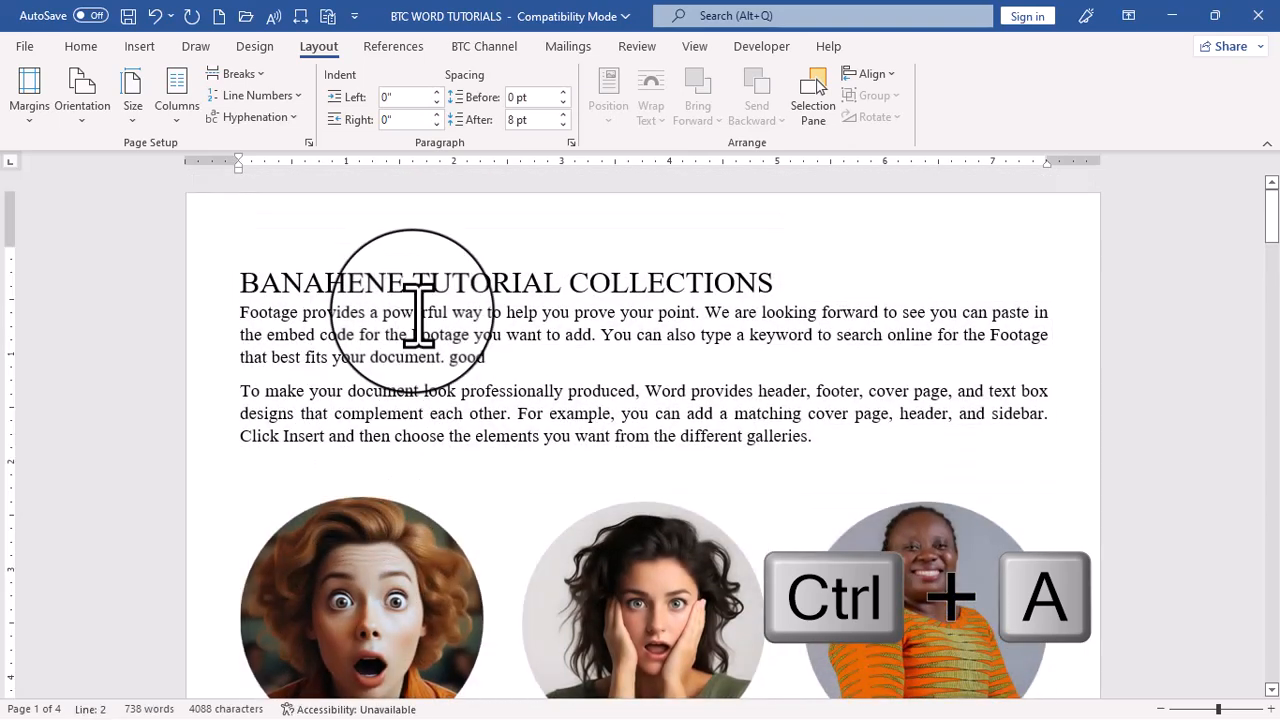
key(ctrl+b)
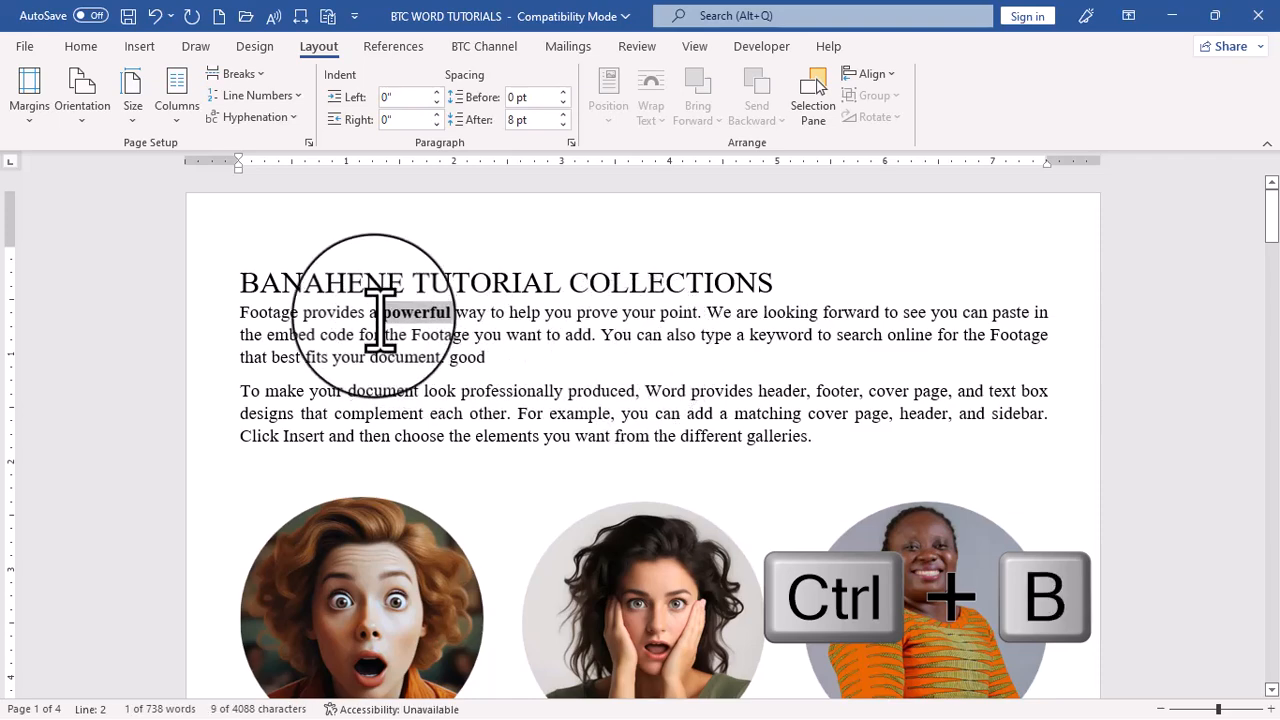
double_click(860, 313)
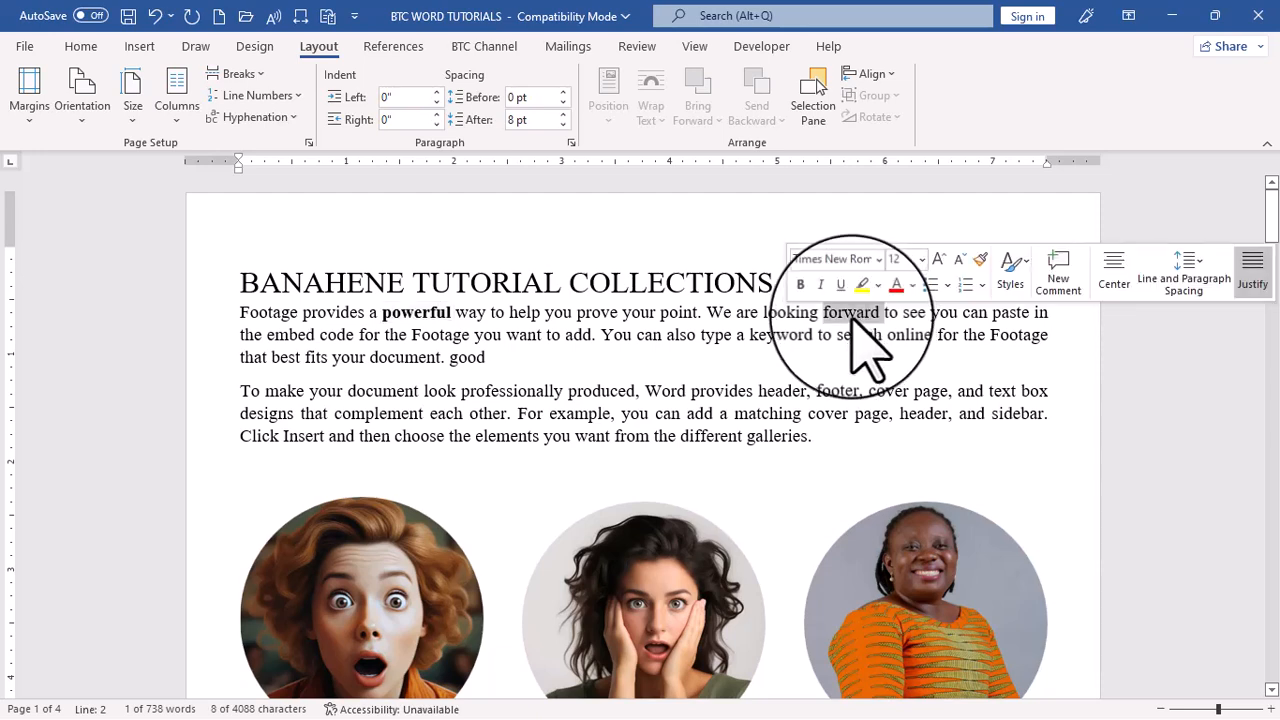
key(ctrl+u)
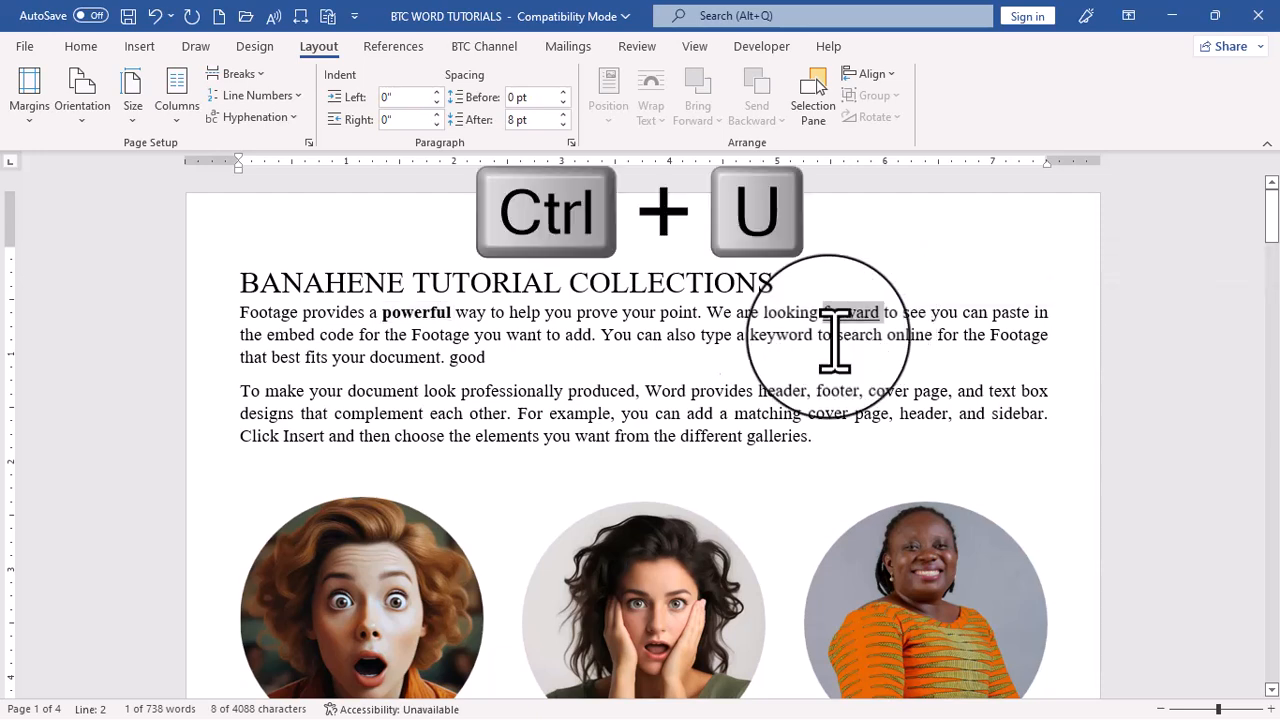
click(643, 368)
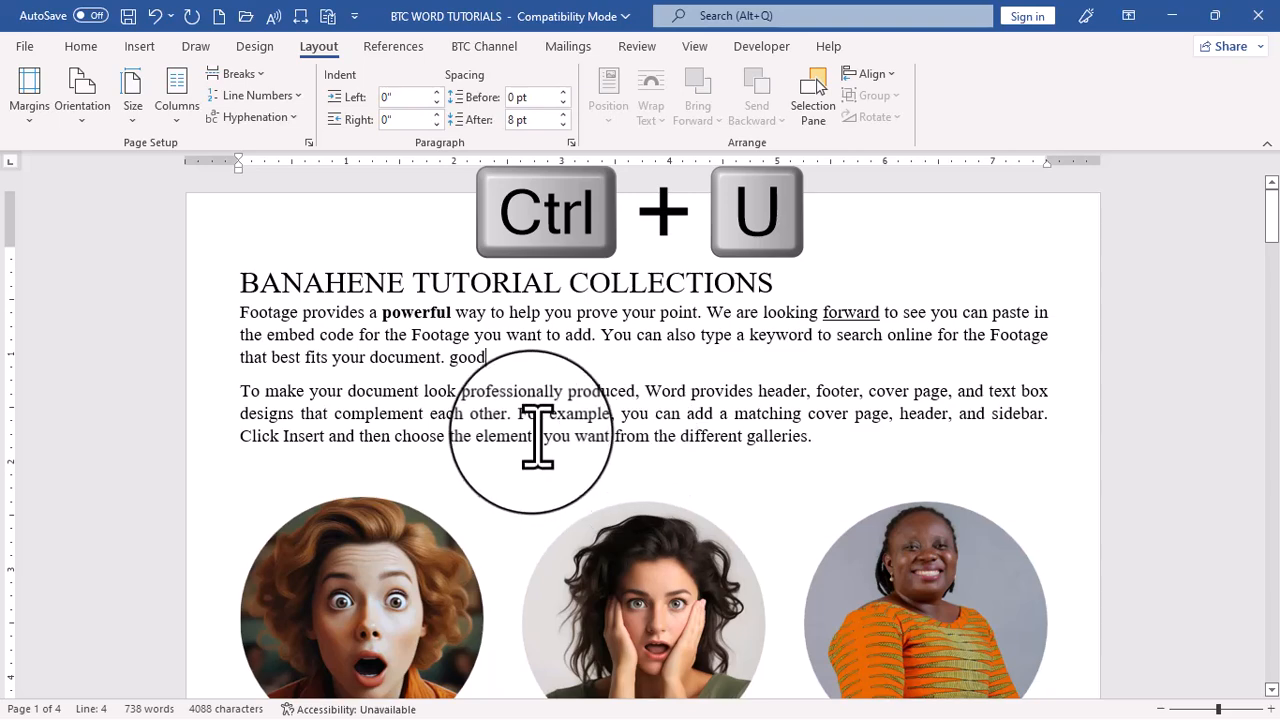
Print the whole document with the Microsoft Print to PDF printer
key(ctrl+p)
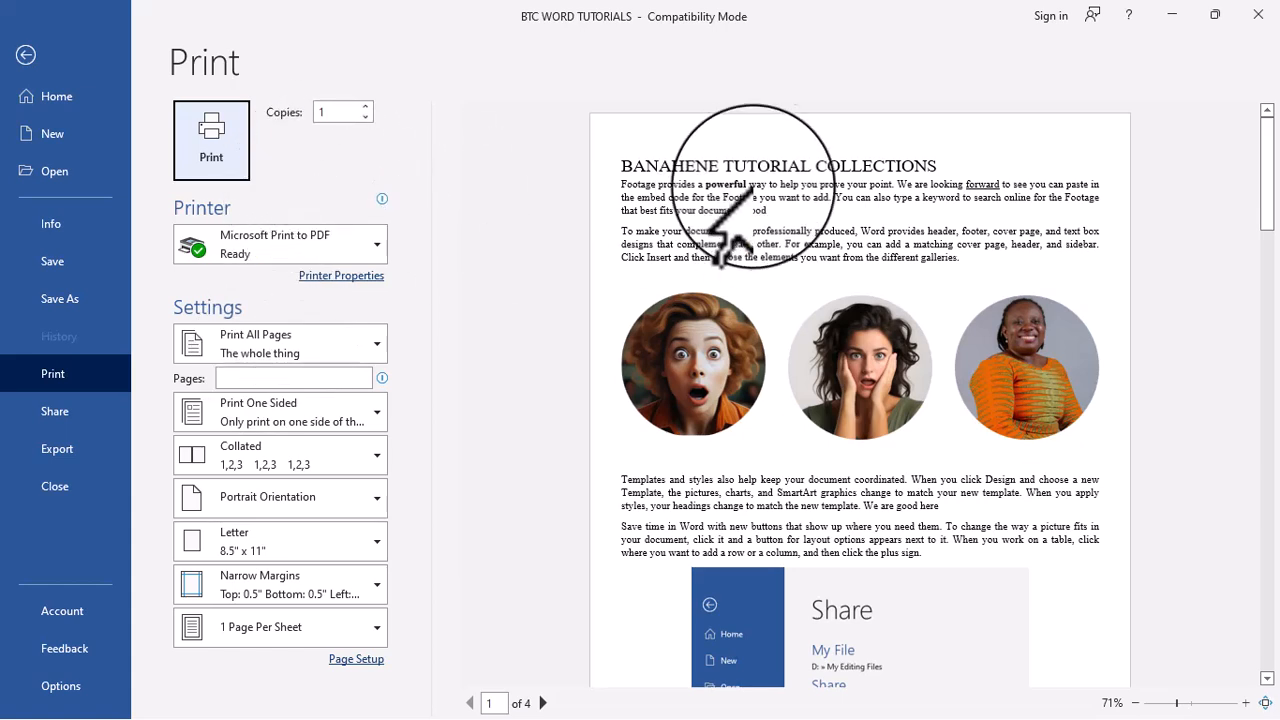
click(233, 141)
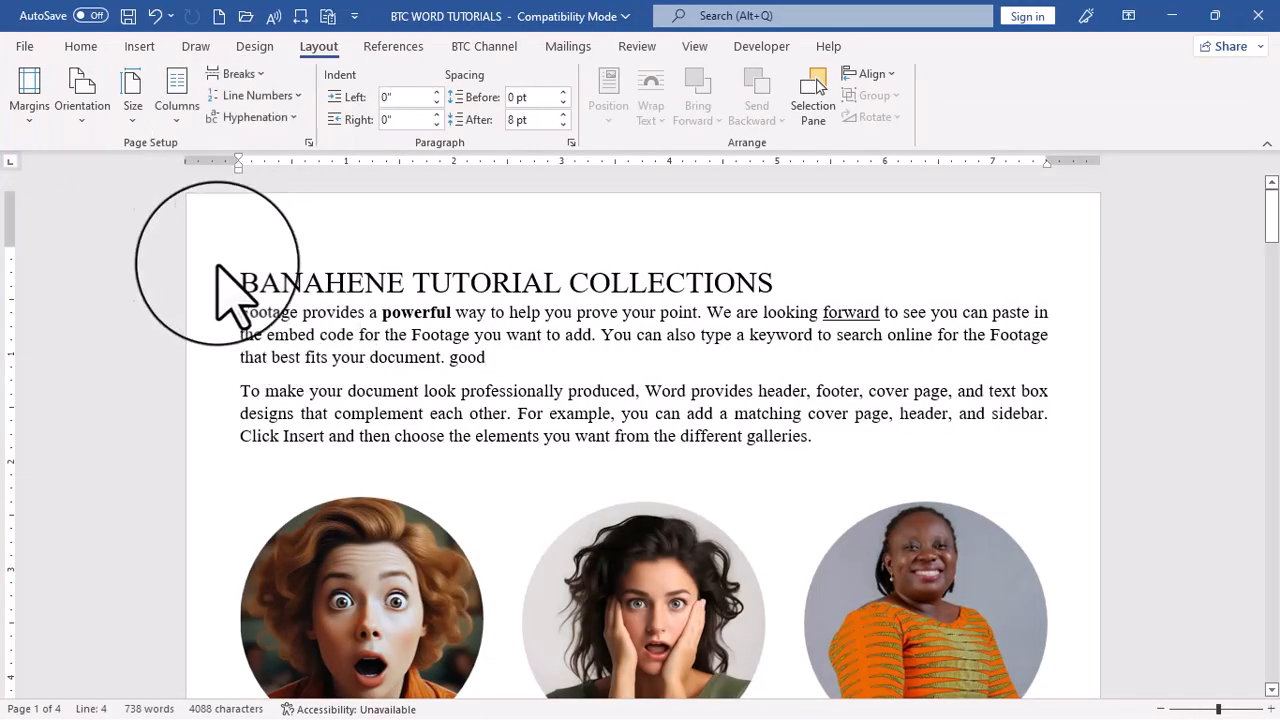
Center the title BANAHENE TUTORIAL COLLECTIONS on the page, and align it back to the left
click(212, 288)
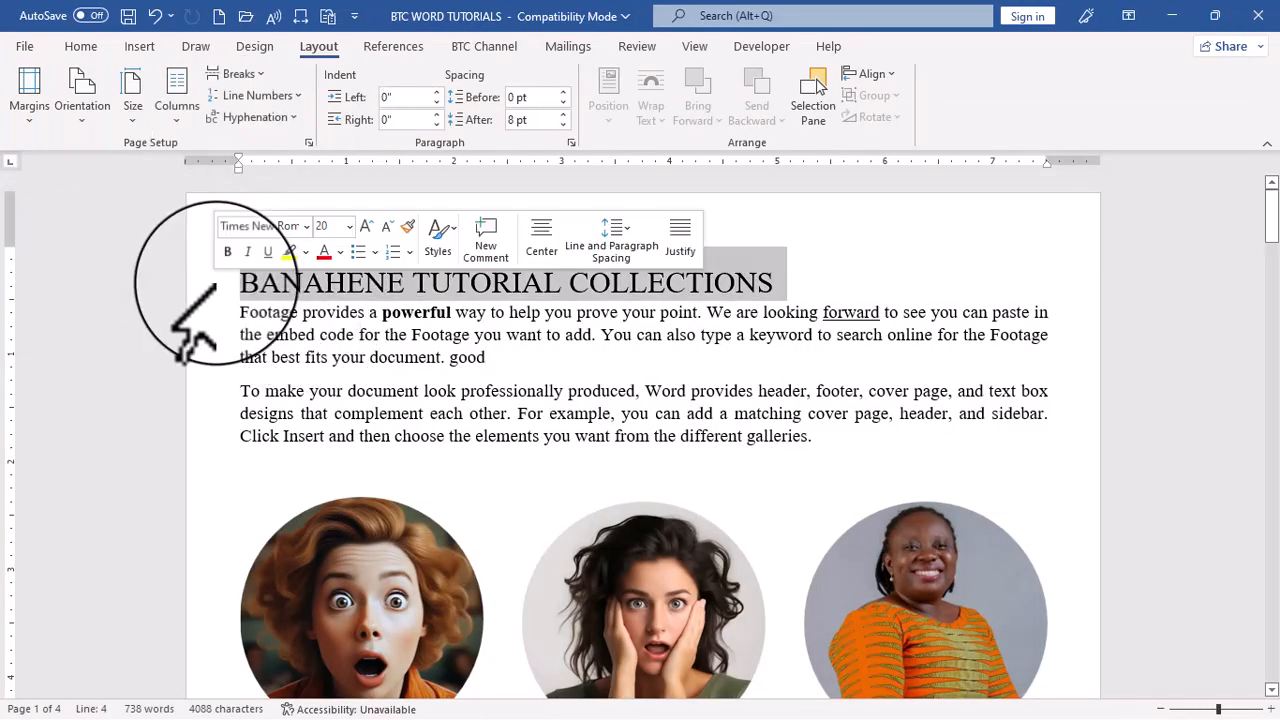
key(ctrl+e)
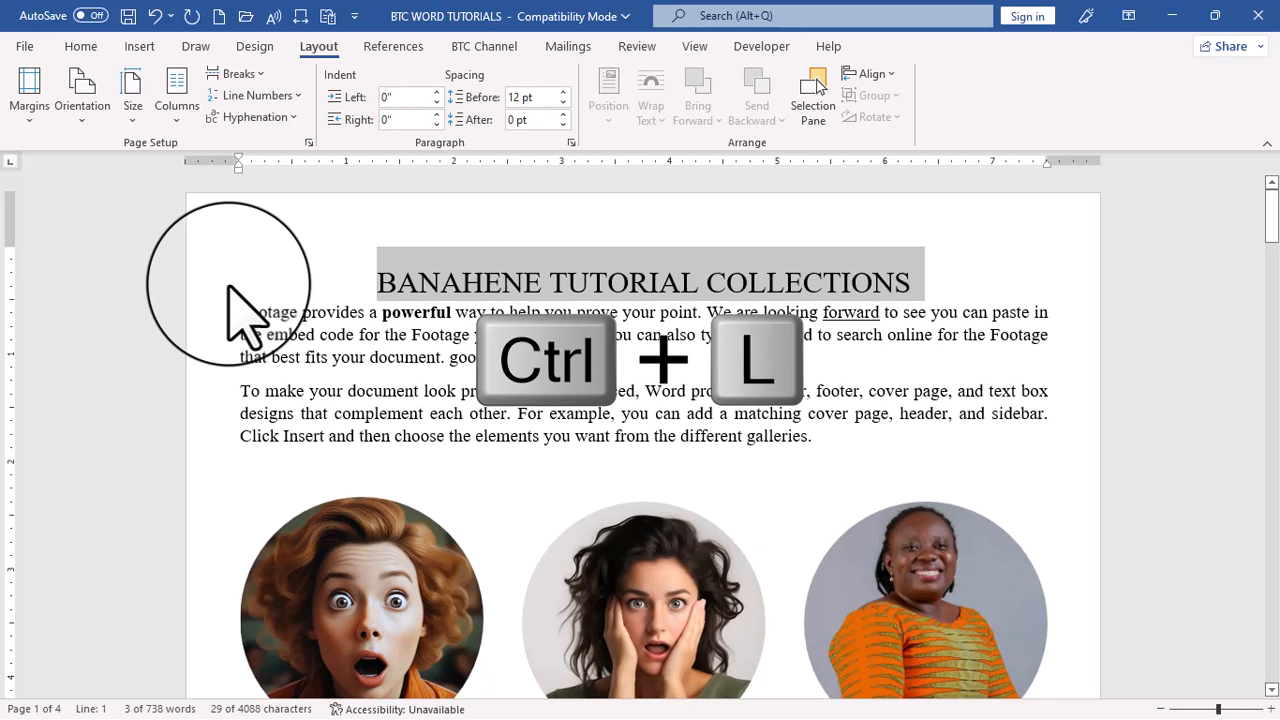
key(ctrl+l)
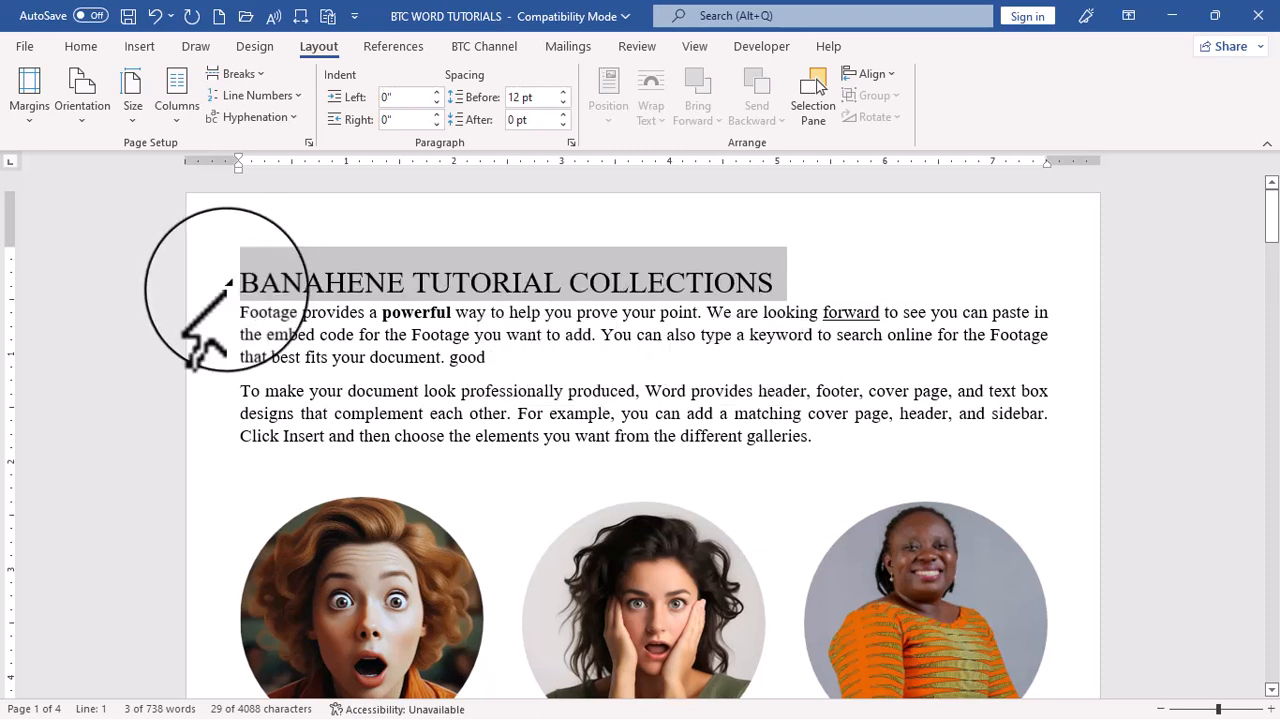
Right-align the title BANAHENE TUTORIAL COLLECTIONS, and return it to left alignment
key(ctrl+r)
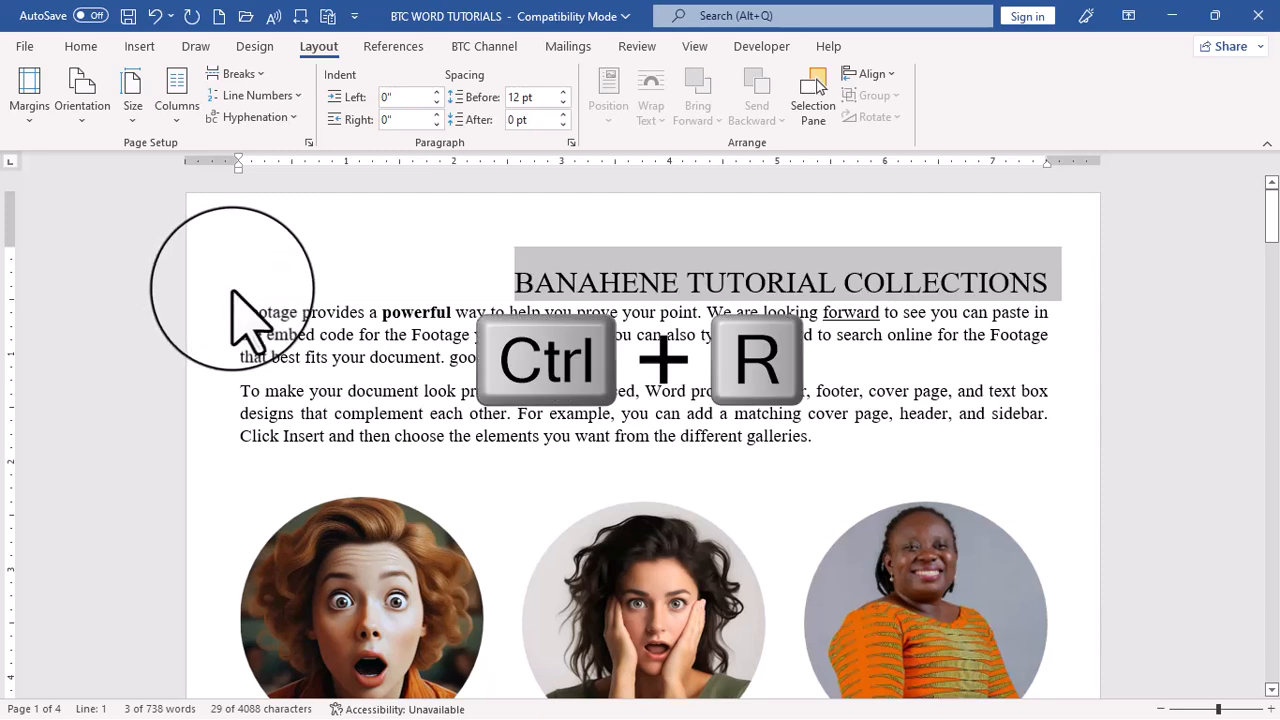
key(ctrl+r)
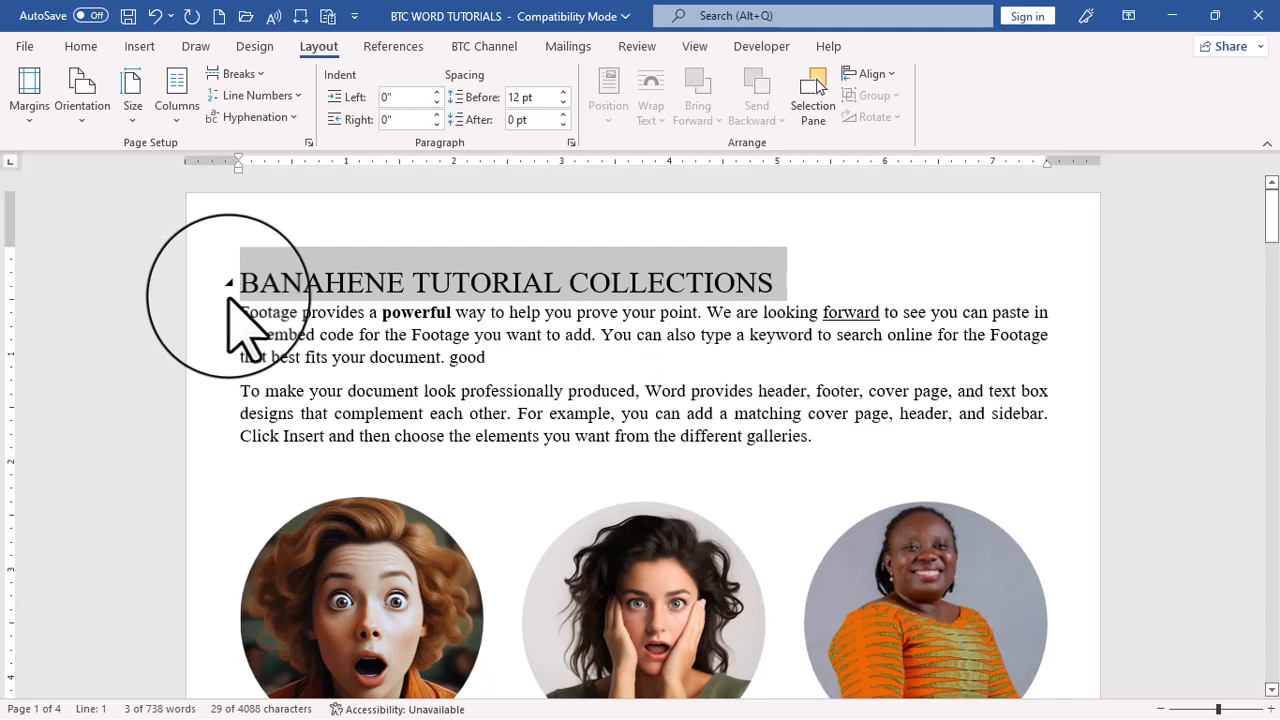
Bring up the page for opening recent documents, and return to the document without opening a file
key(ctrl+o)
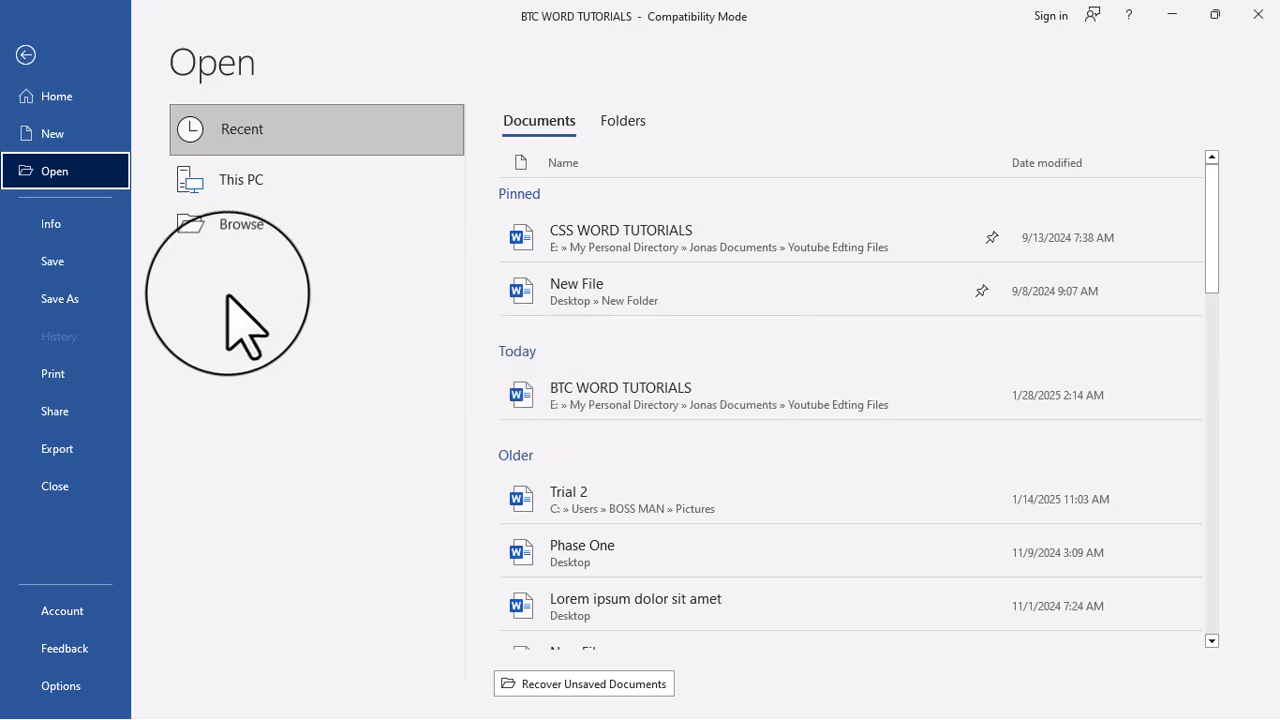
key(Escape)
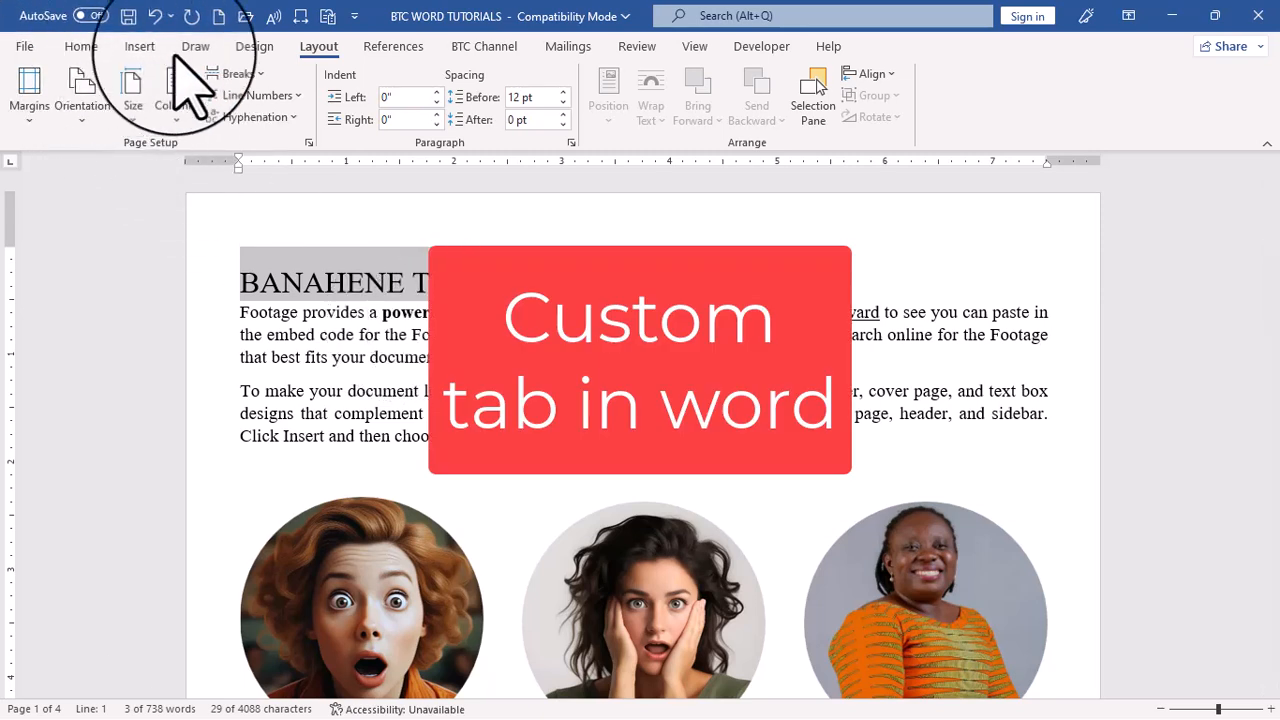
View the commands on the custom BTC Channel tab and the ribbon customization options, leaving the options unchanged
click(485, 47)
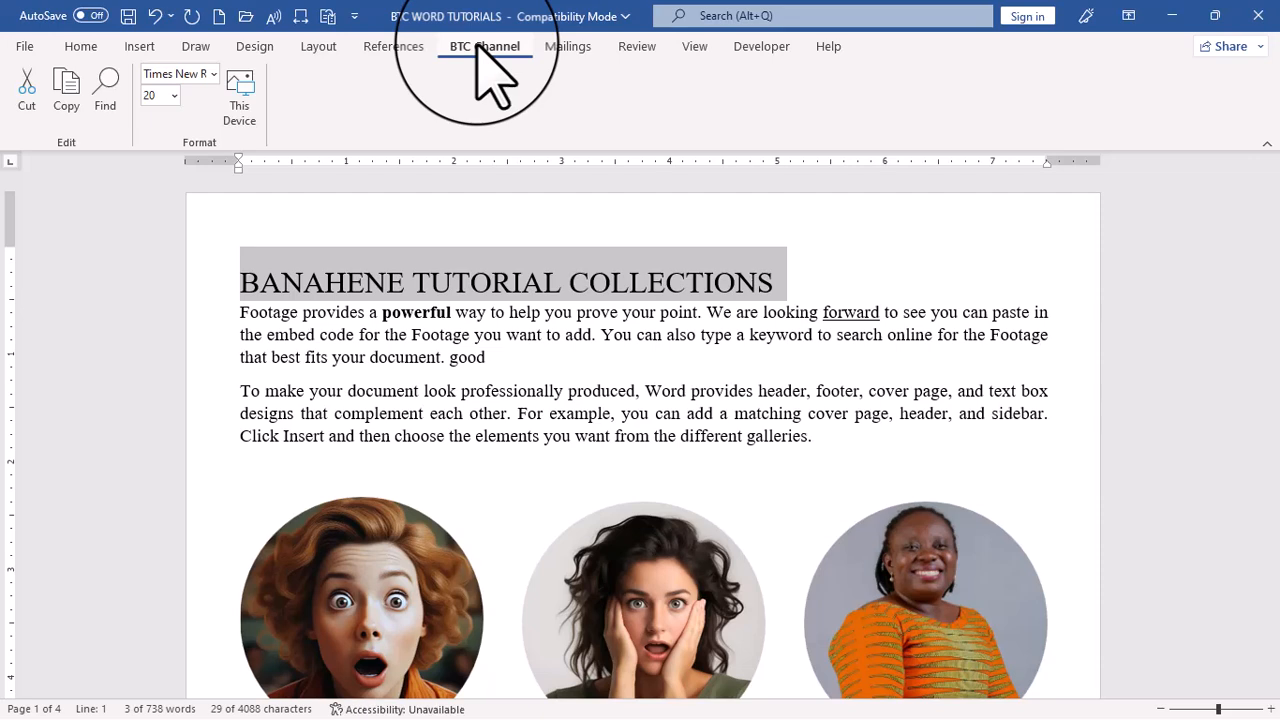
click(24, 46)
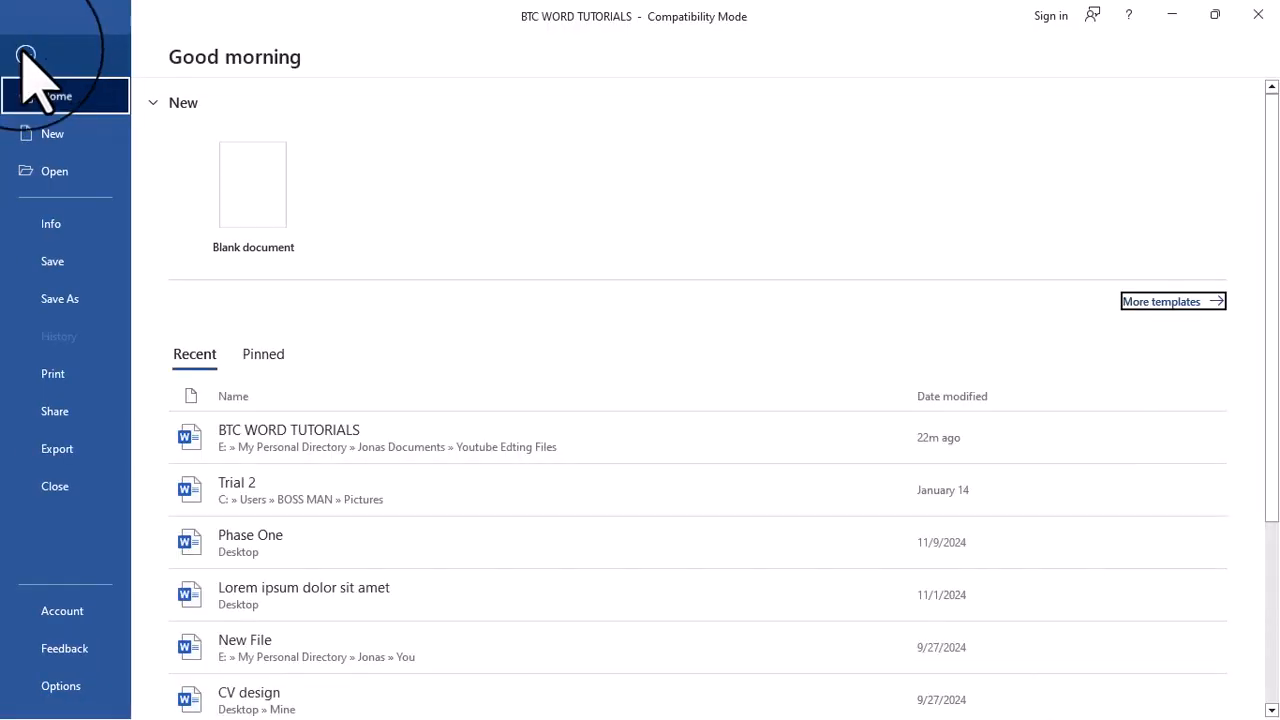
click(85, 687)
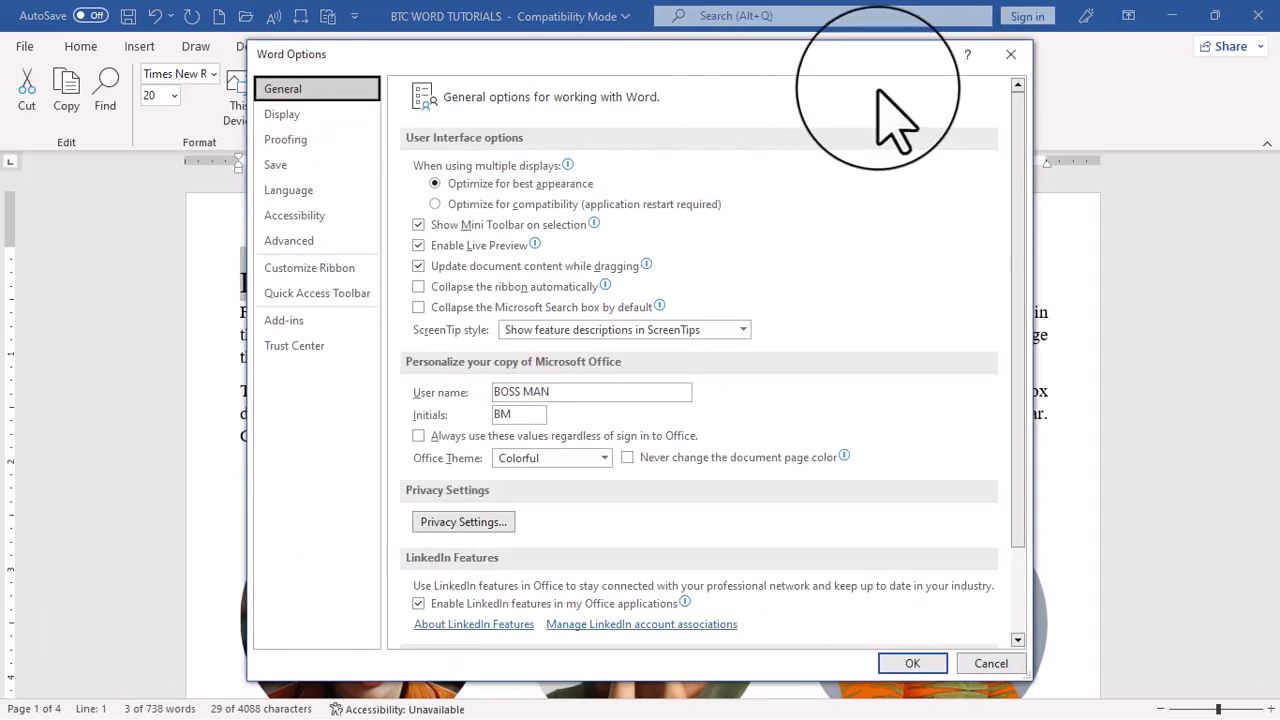
click(318, 290)
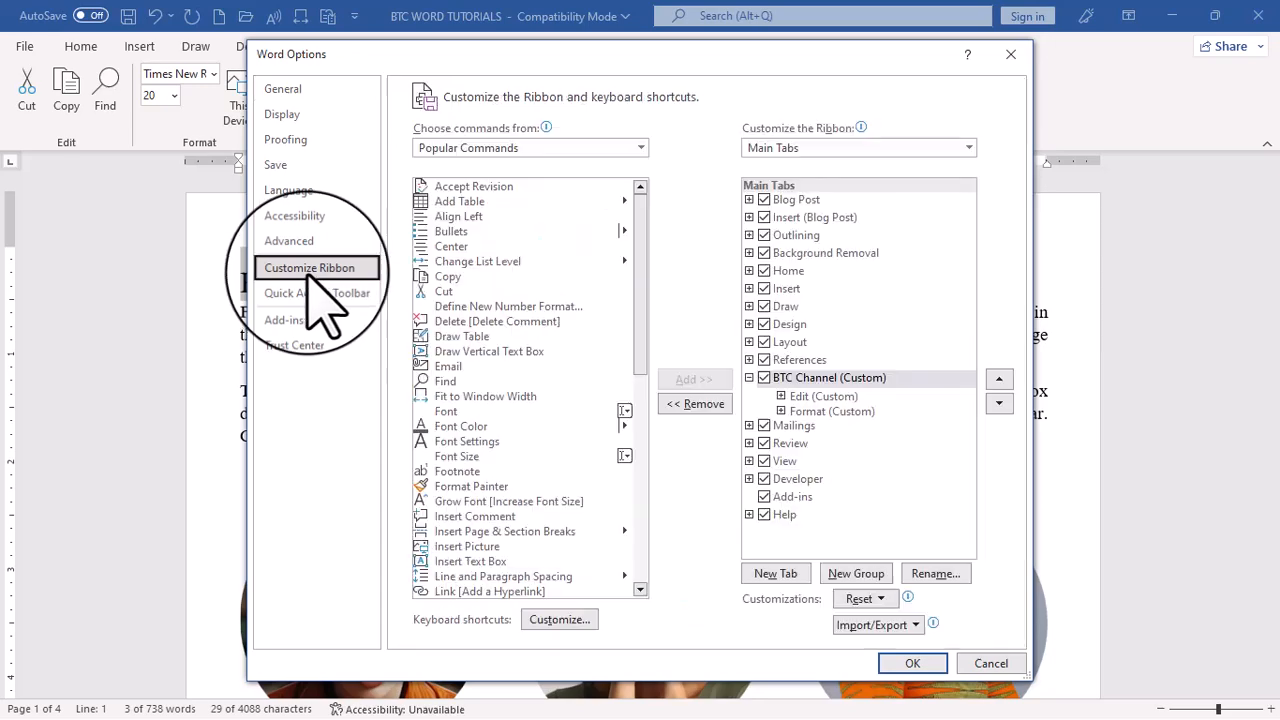
click(1010, 54)
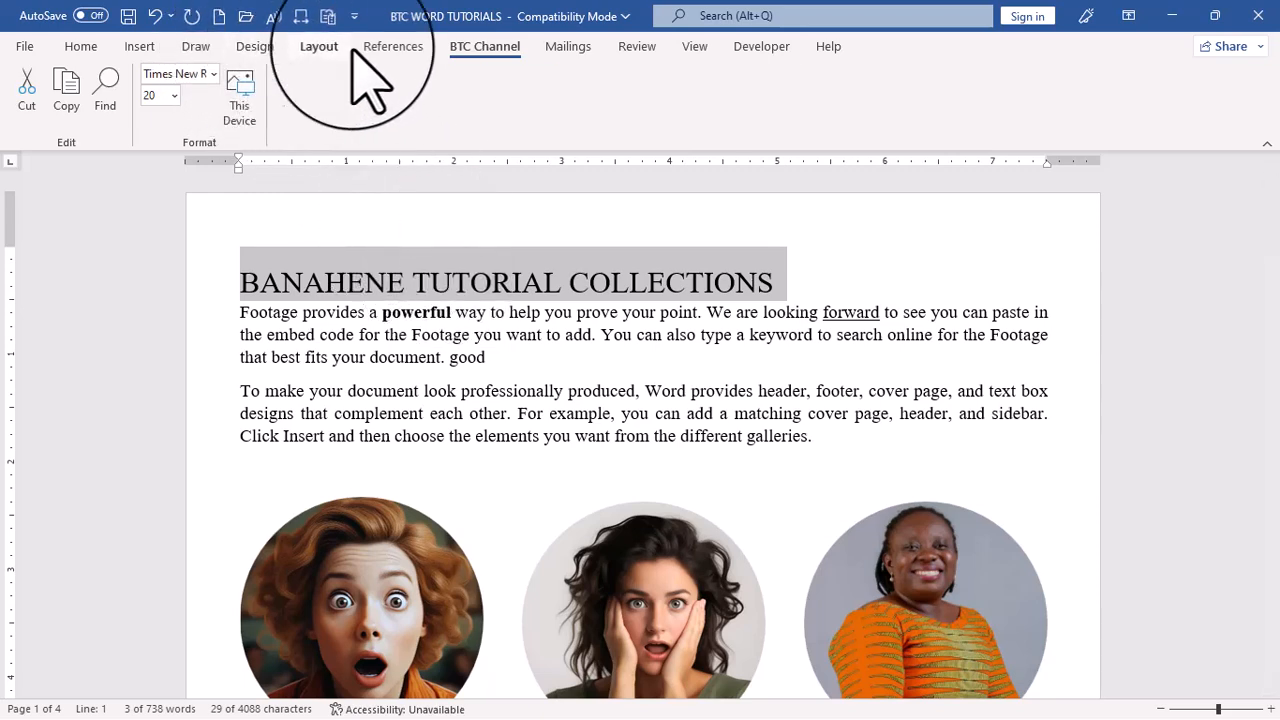
Add a new custom tab to the ribbon and rename it as New name
right_click(254, 51)
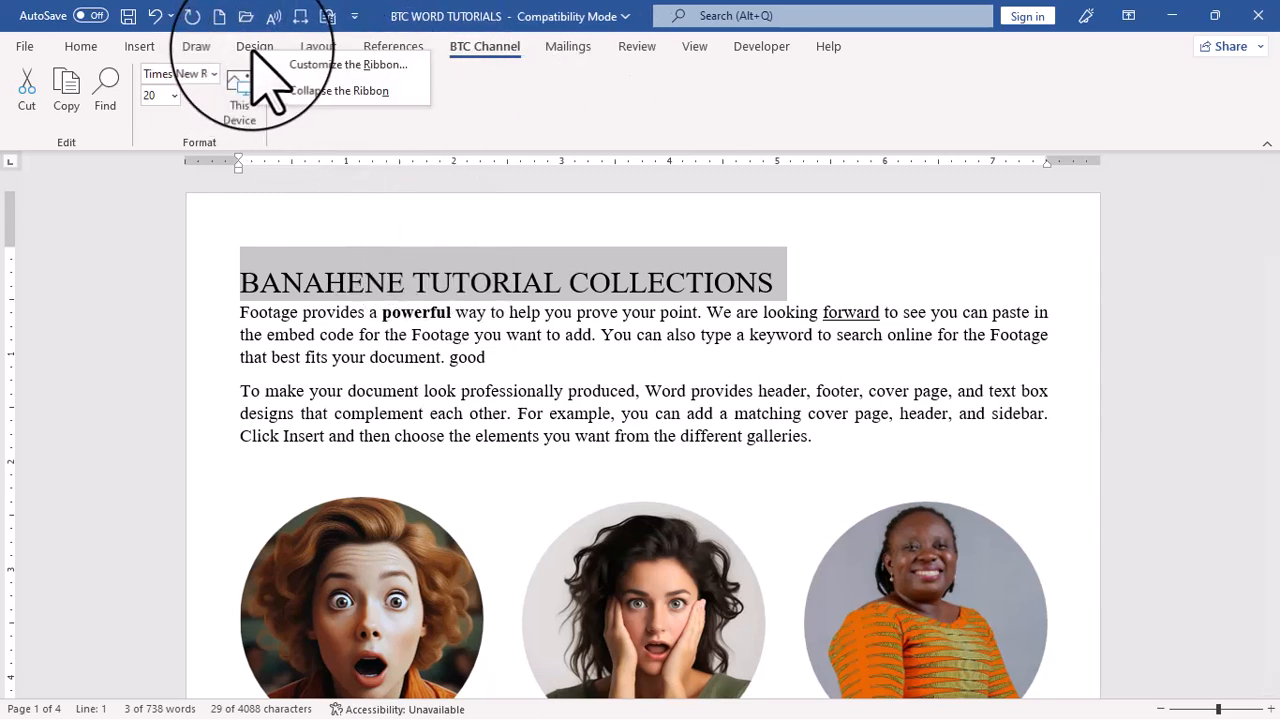
click(376, 68)
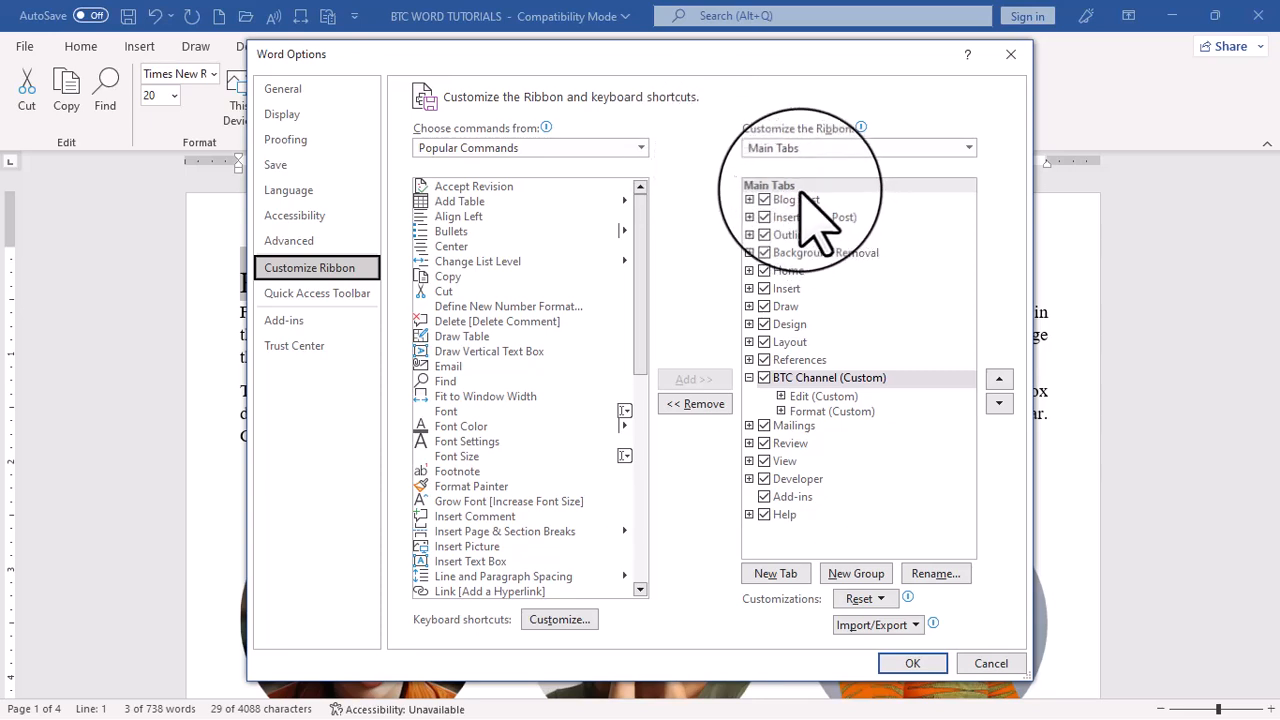
click(775, 574)
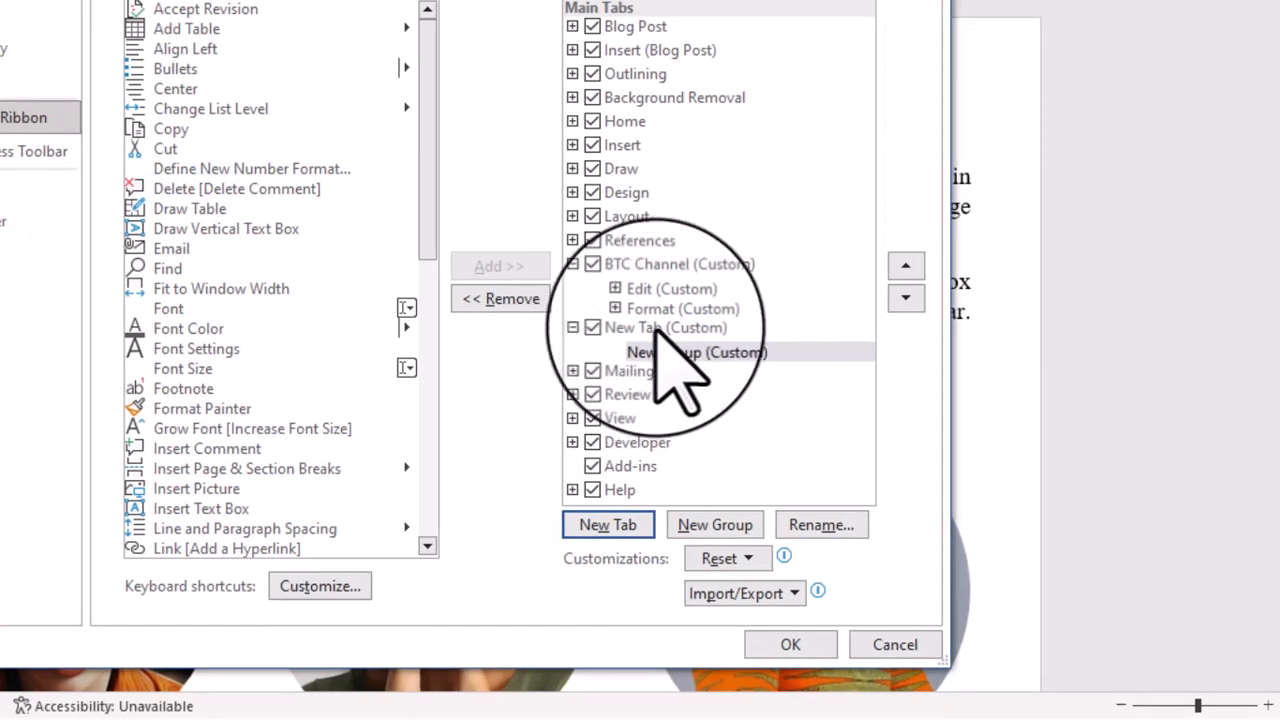
click(650, 336)
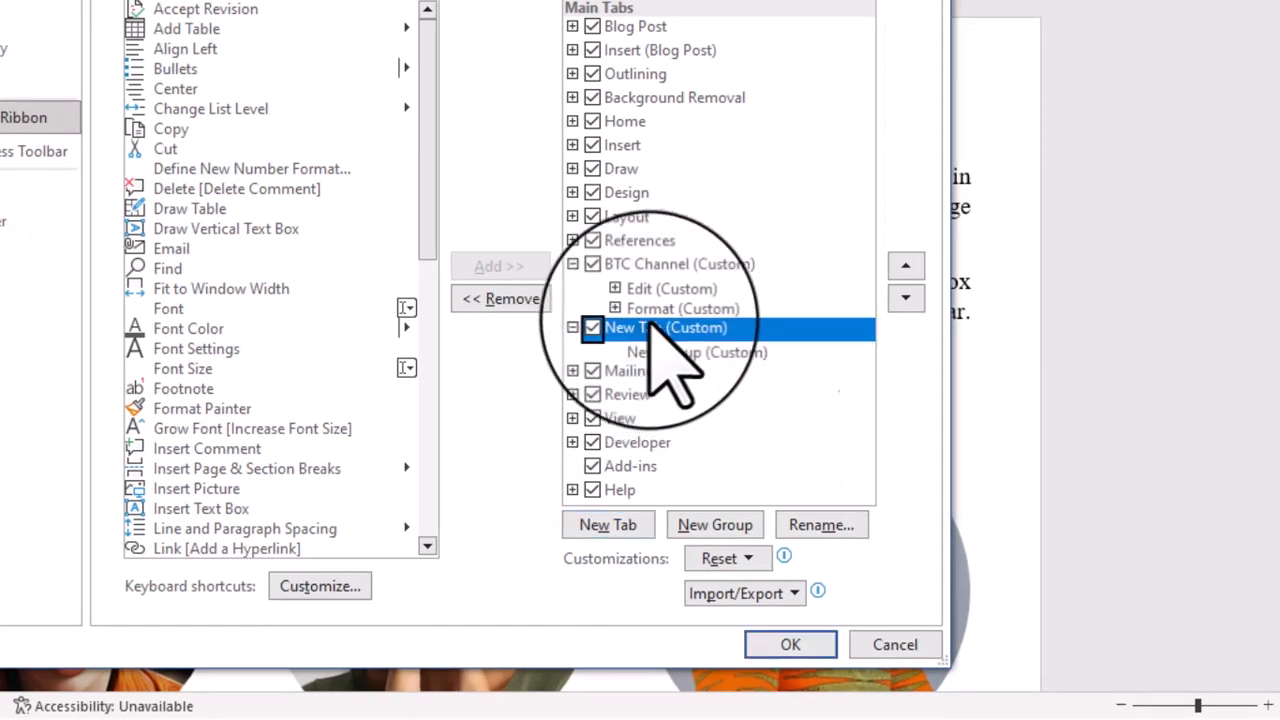
click(818, 527)
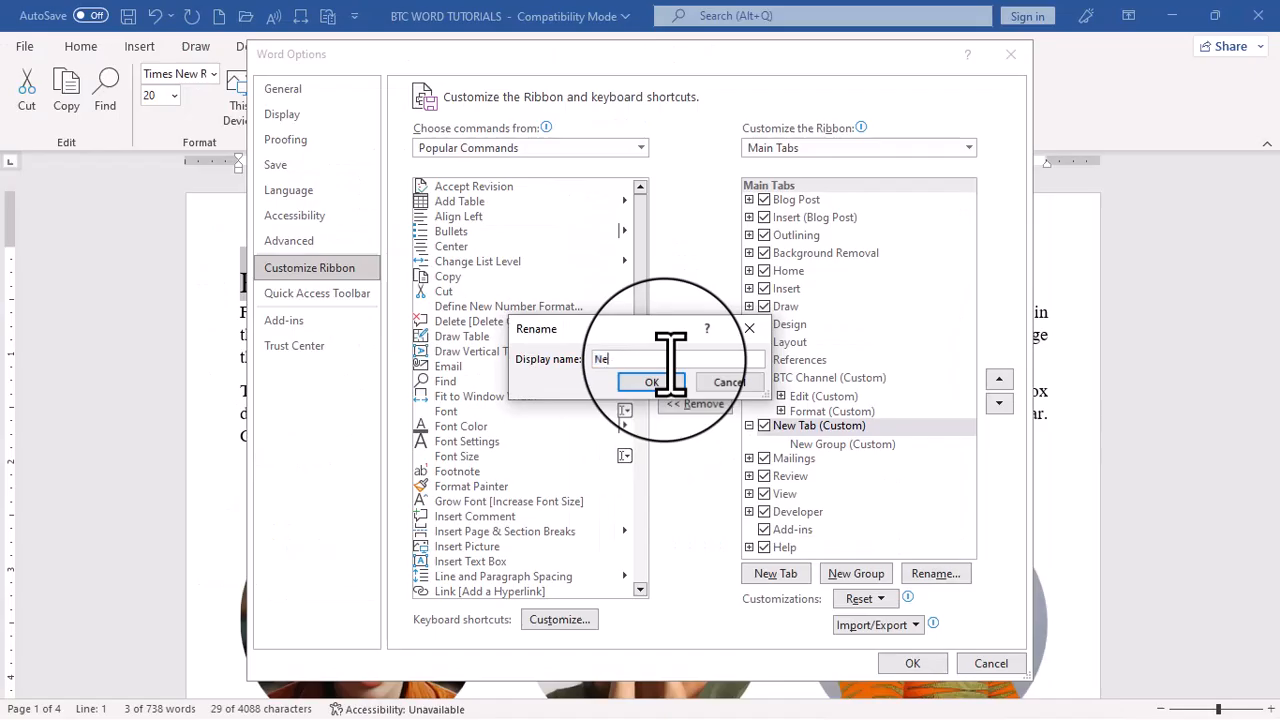
text(New name)
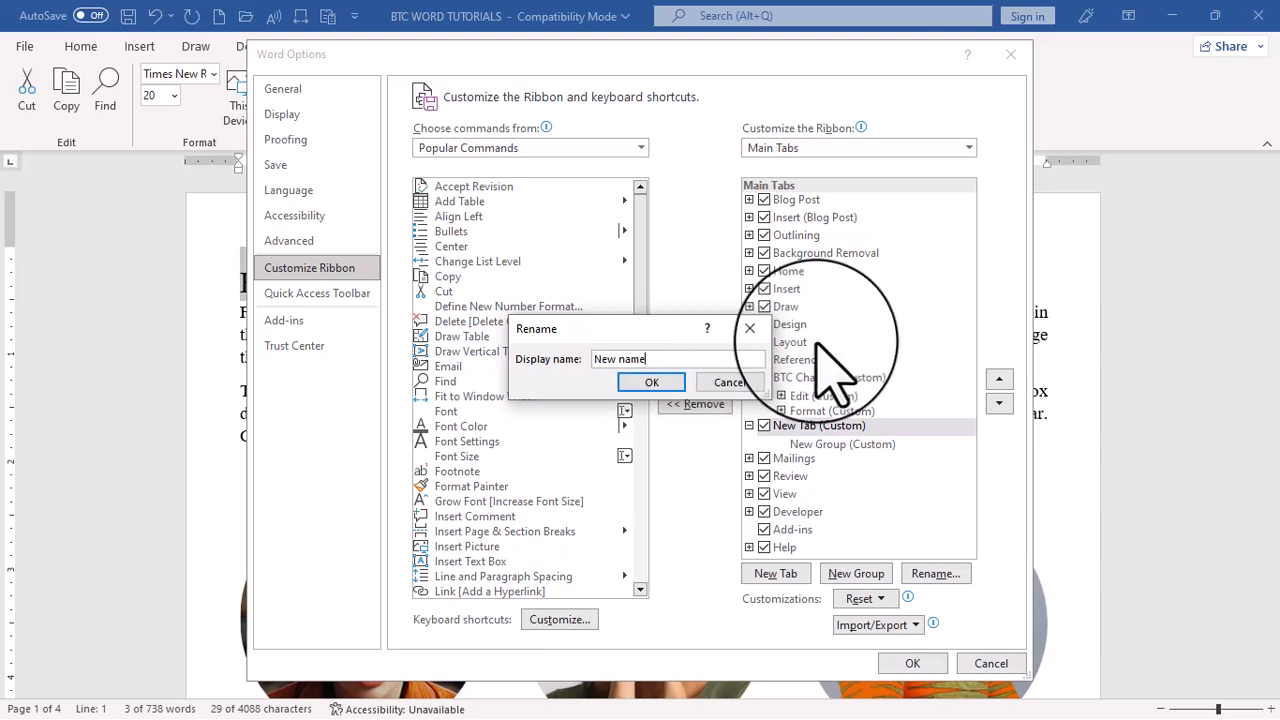
click(651, 383)
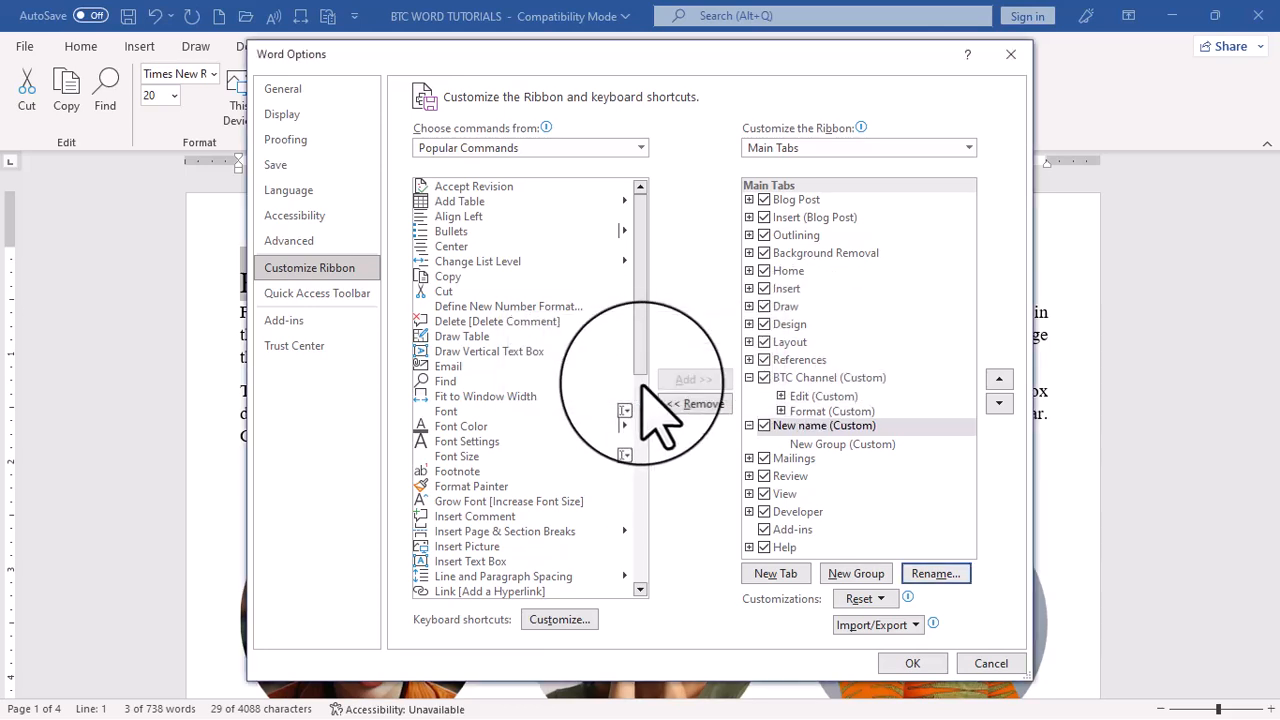
Rename the group inside the New name tab as New Era
click(862, 446)
click(936, 573)
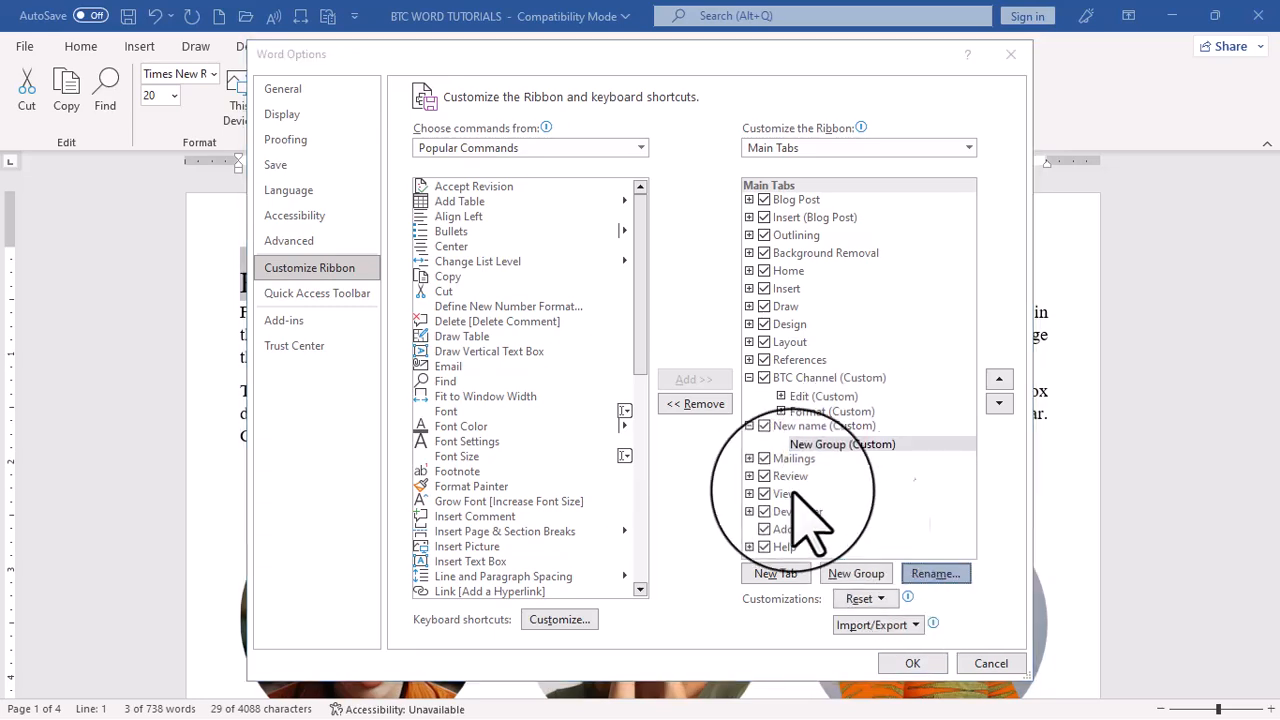
text(New Era)
click(680, 482)
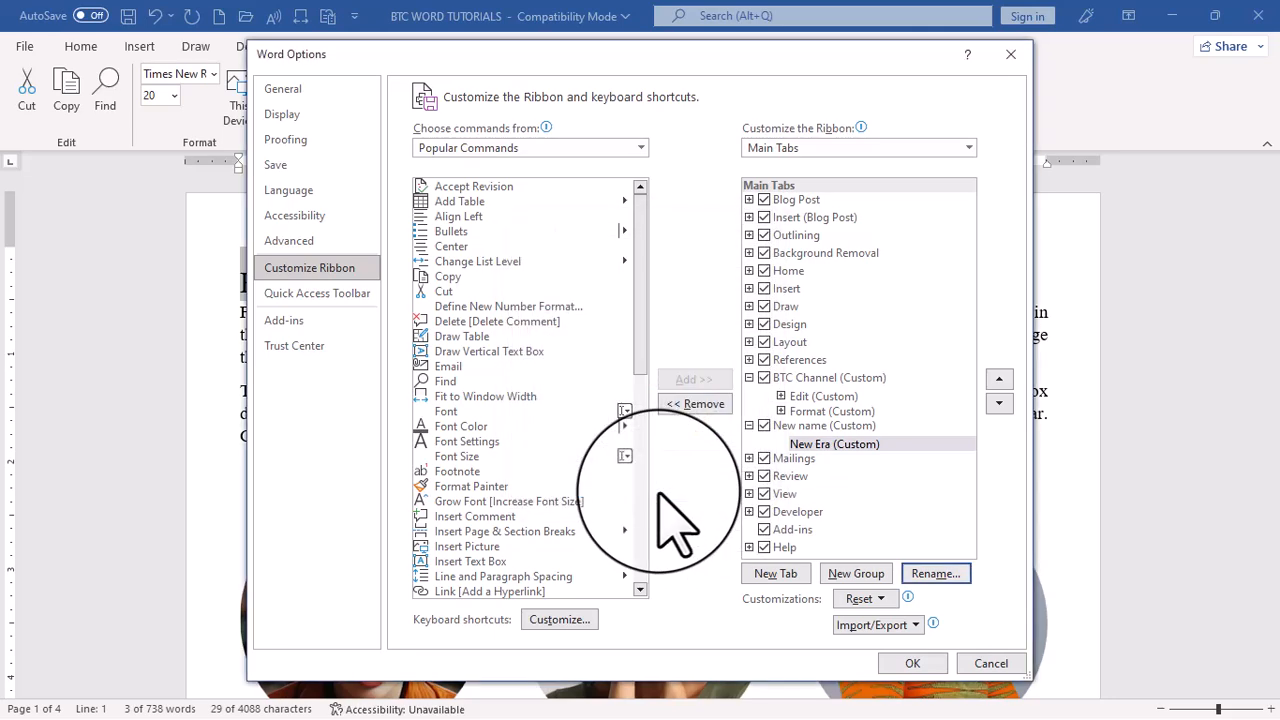
Add the Add Table, Cut, Draw Vertical Text Box and Find commands to the New Era group, apply the customization and show the New name tab
click(835, 444)
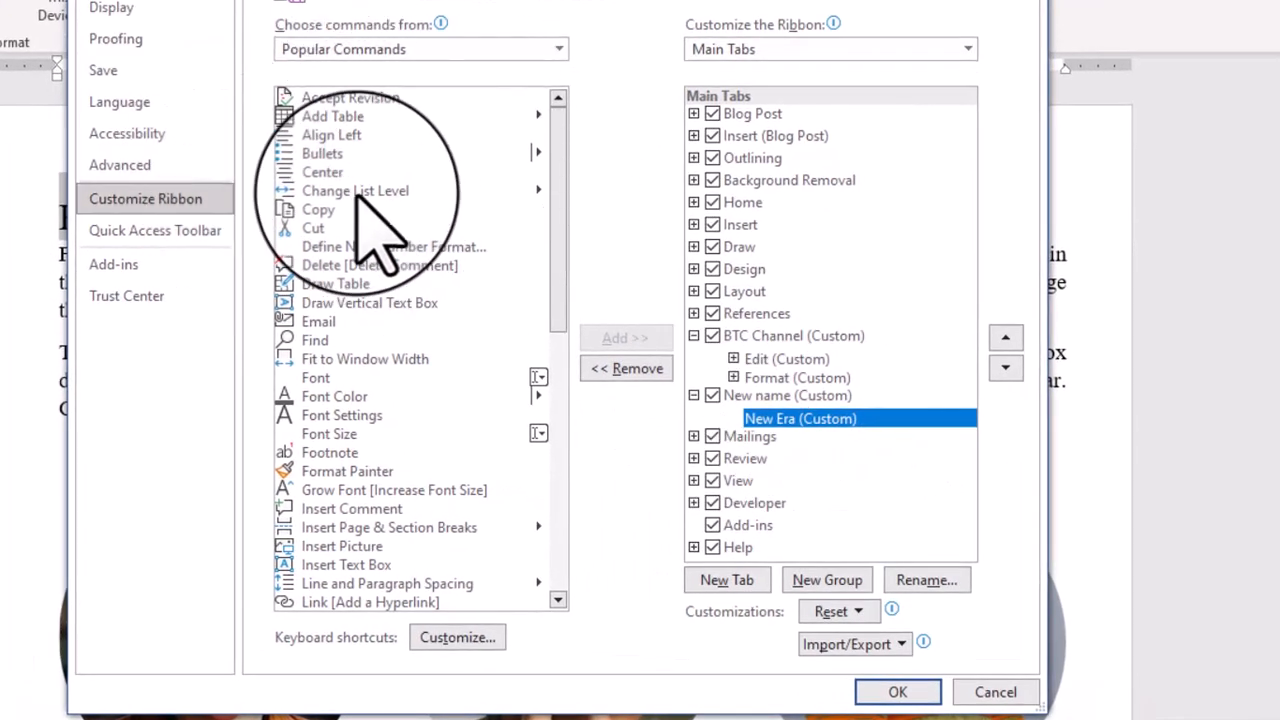
click(345, 118)
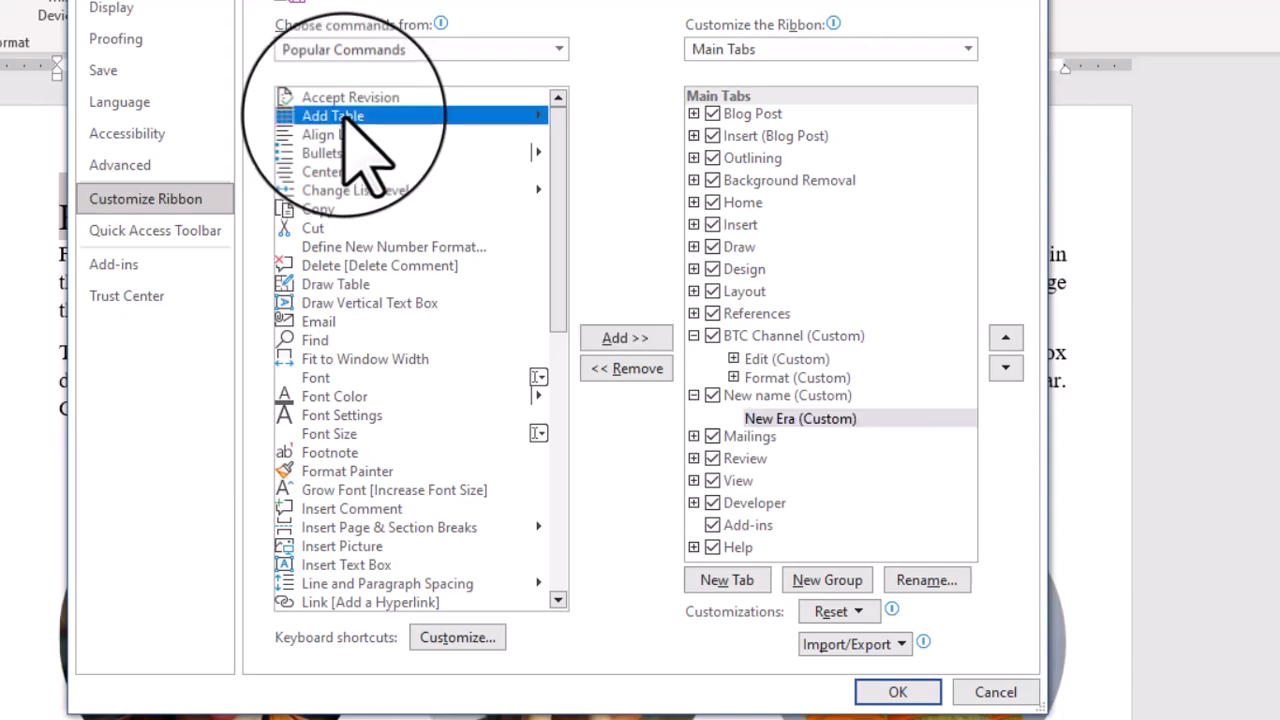
click(622, 339)
click(316, 229)
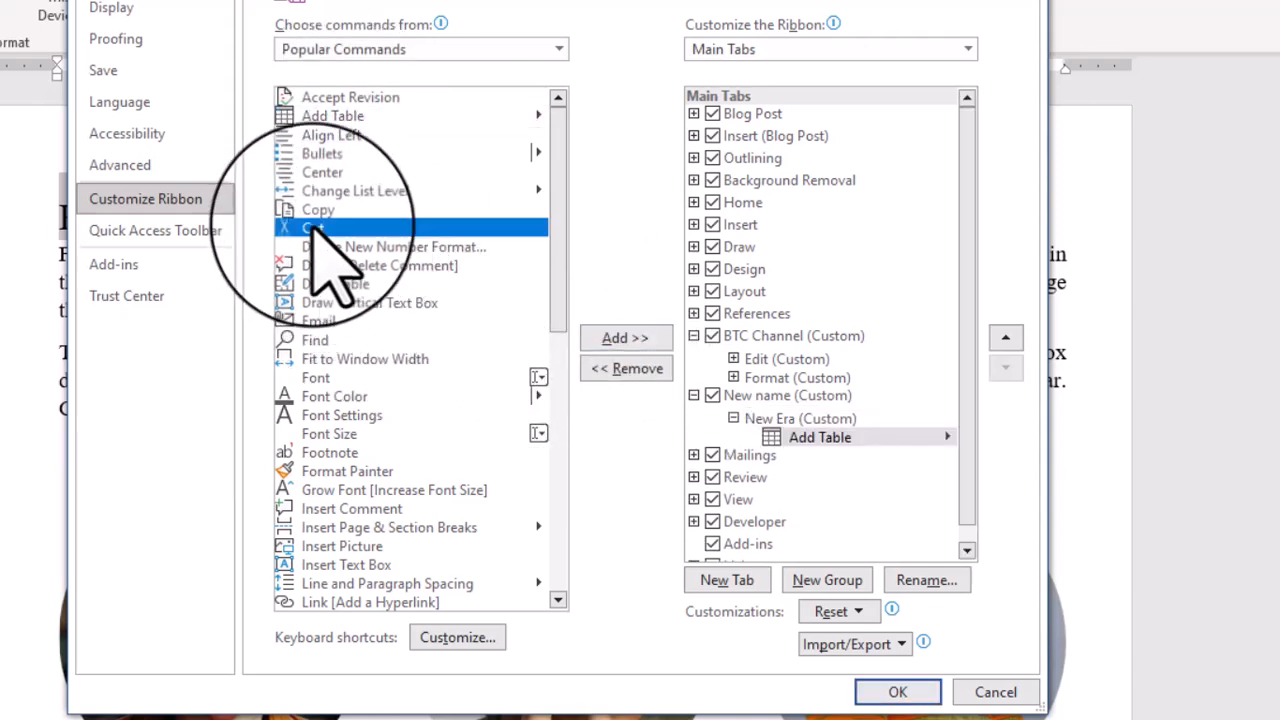
click(625, 338)
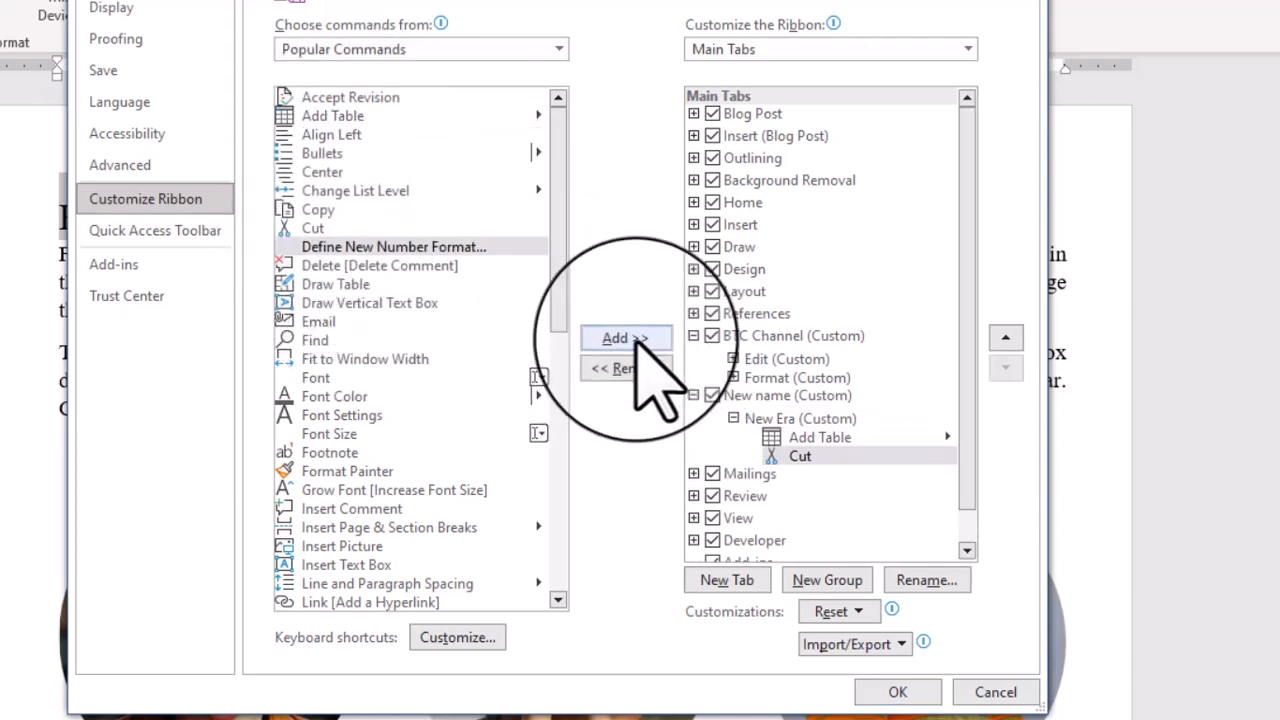
click(350, 303)
click(615, 340)
click(316, 340)
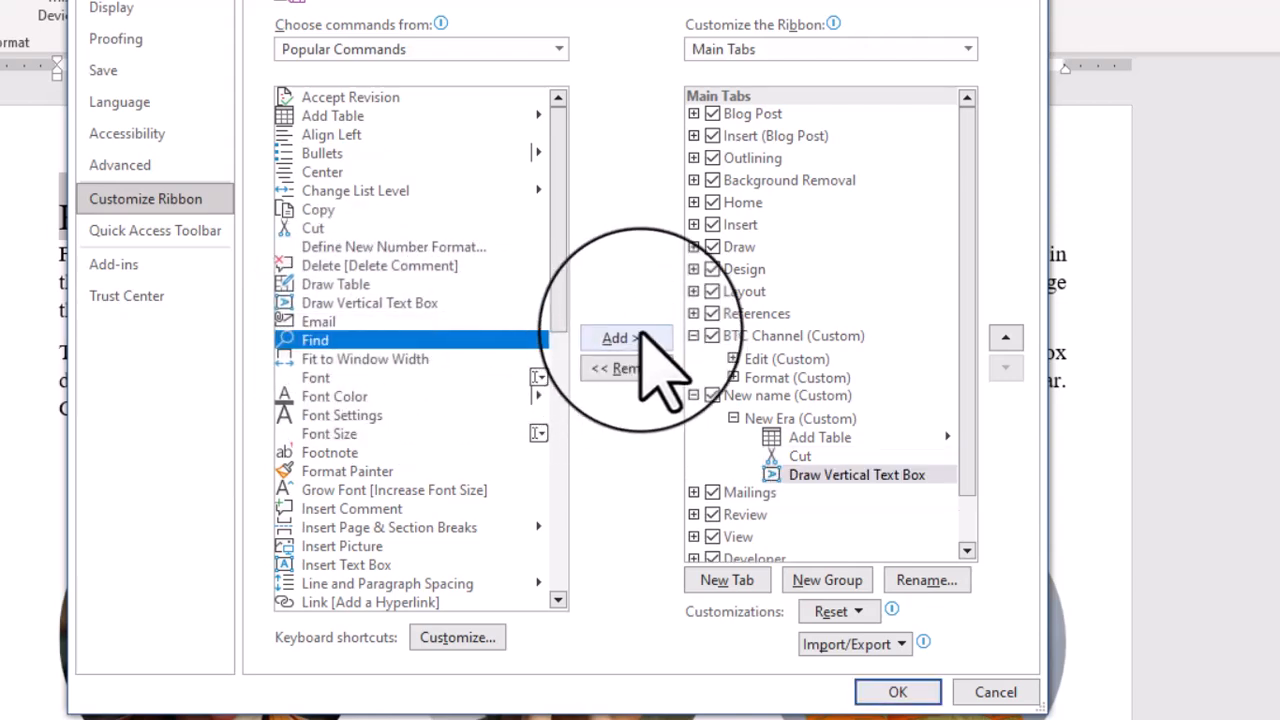
click(625, 338)
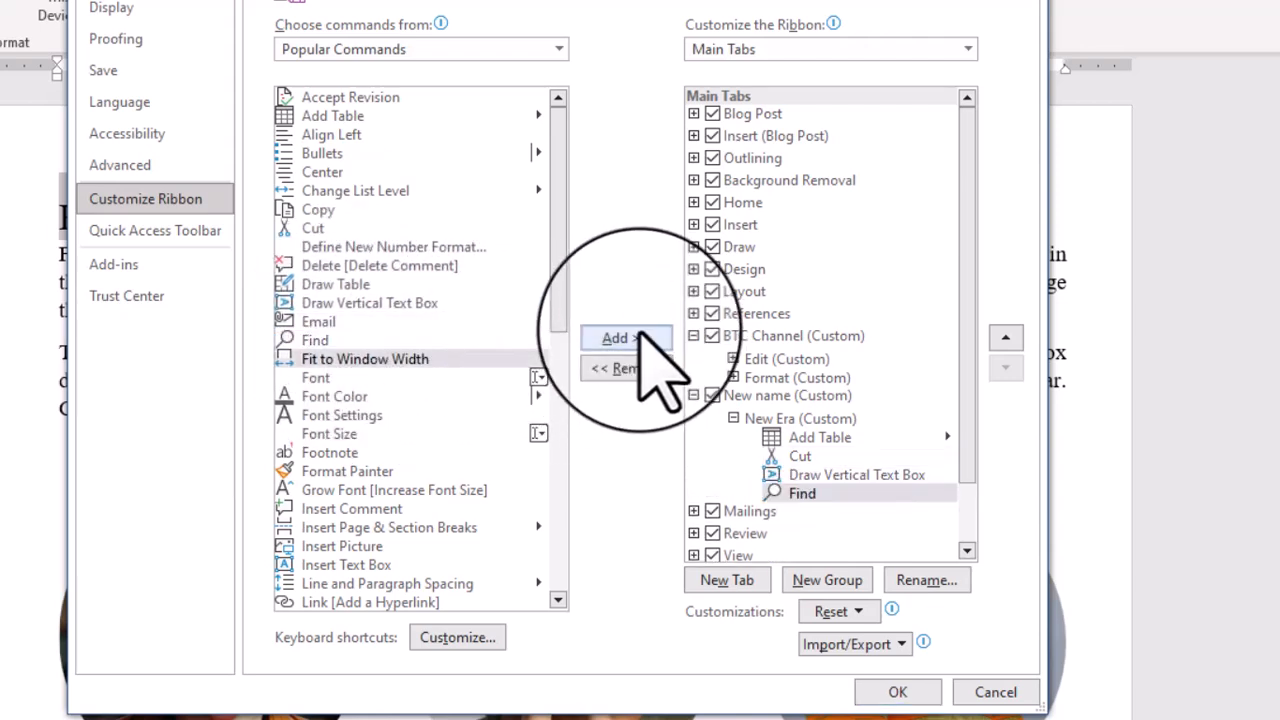
click(897, 692)
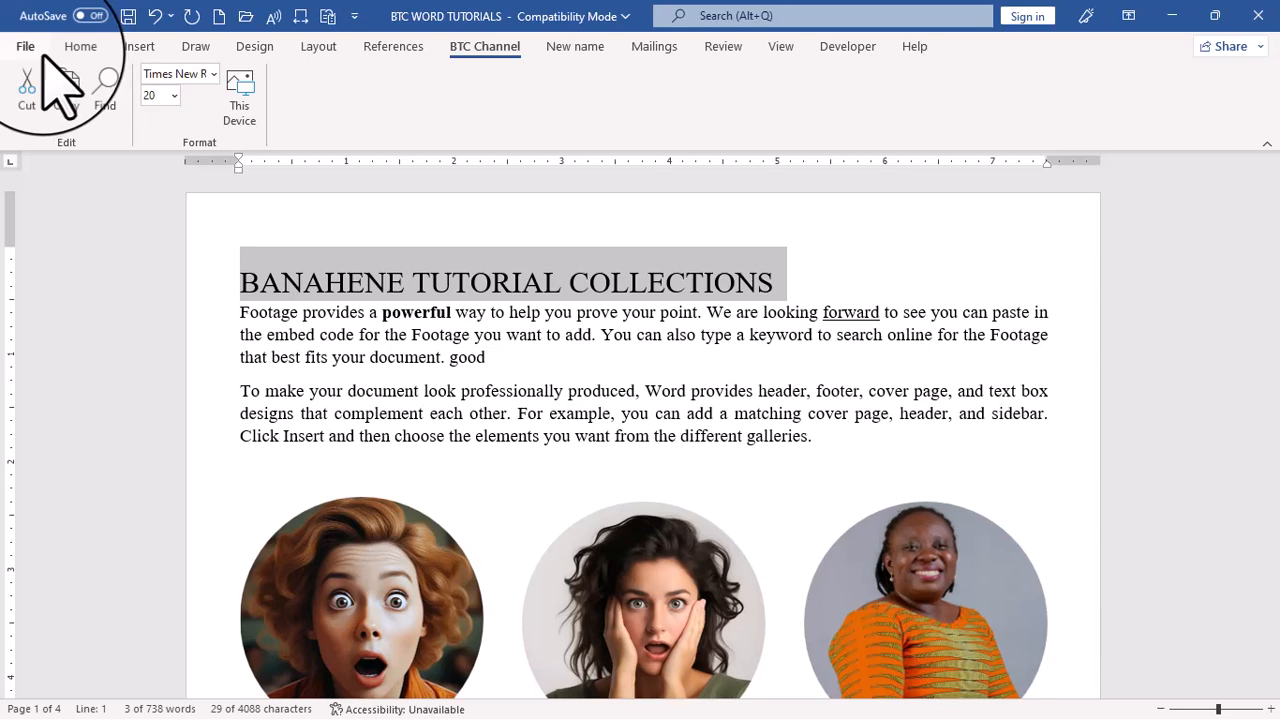
click(580, 57)
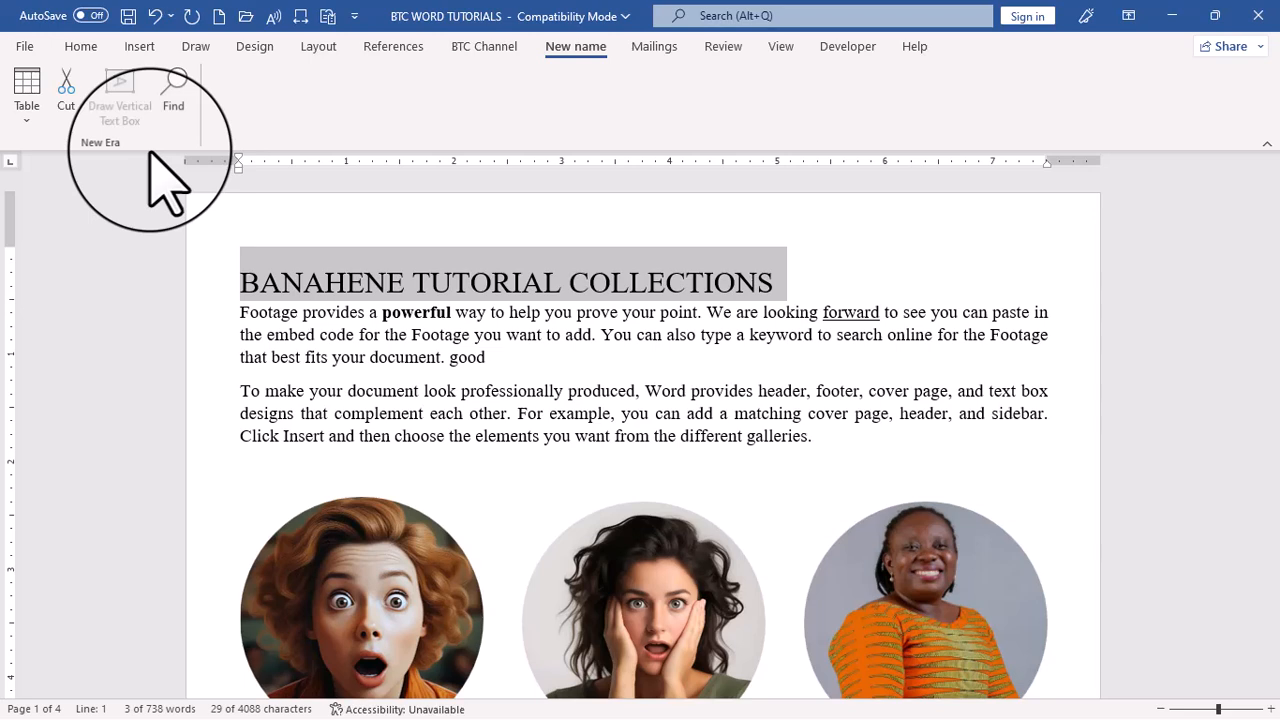
Add two empty lines after the first paragraph under the heading "Insert Footage into Microsoft Word", and place the cursor on the first one
click(656, 434)
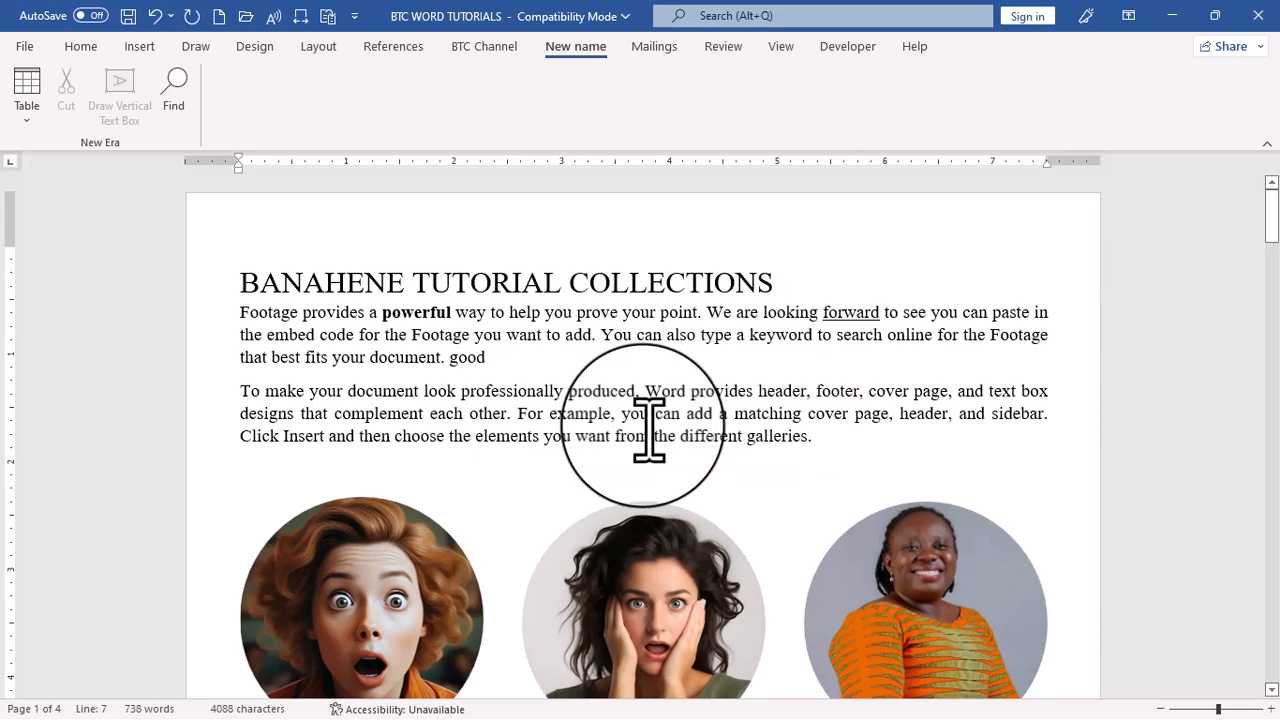
scroll(645, 430, down, 10)
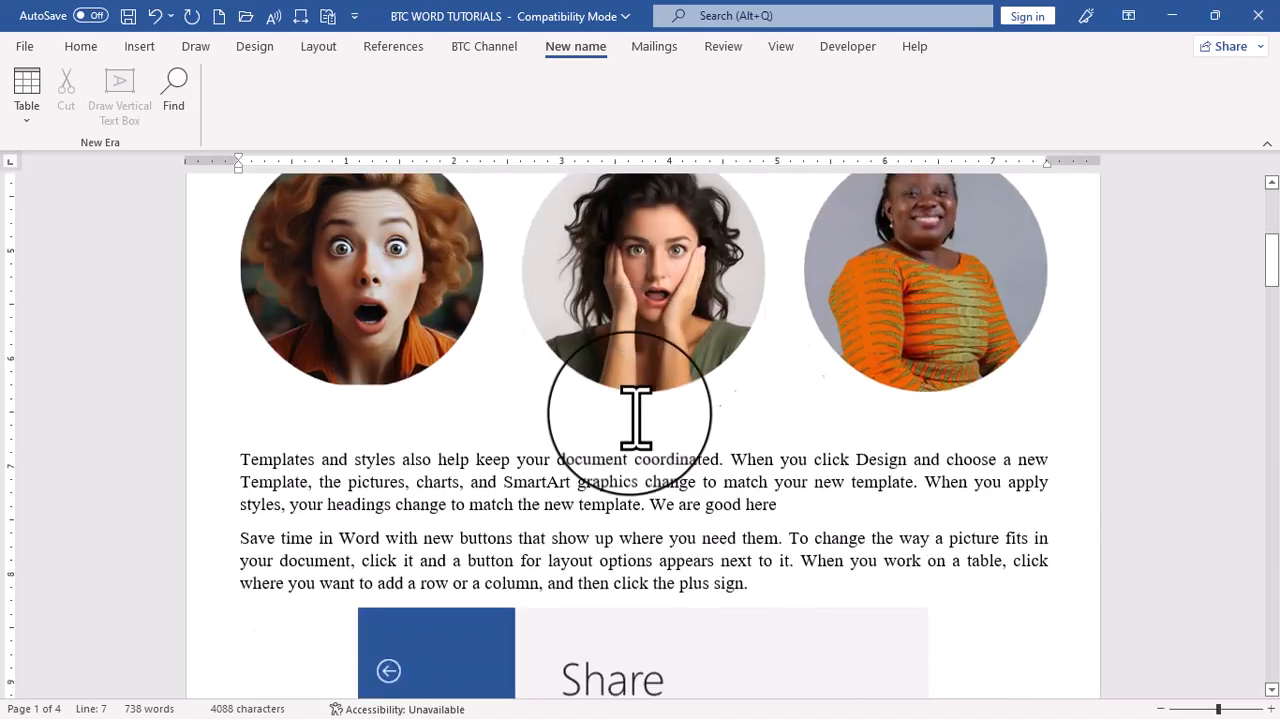
scroll(628, 440, down, 15)
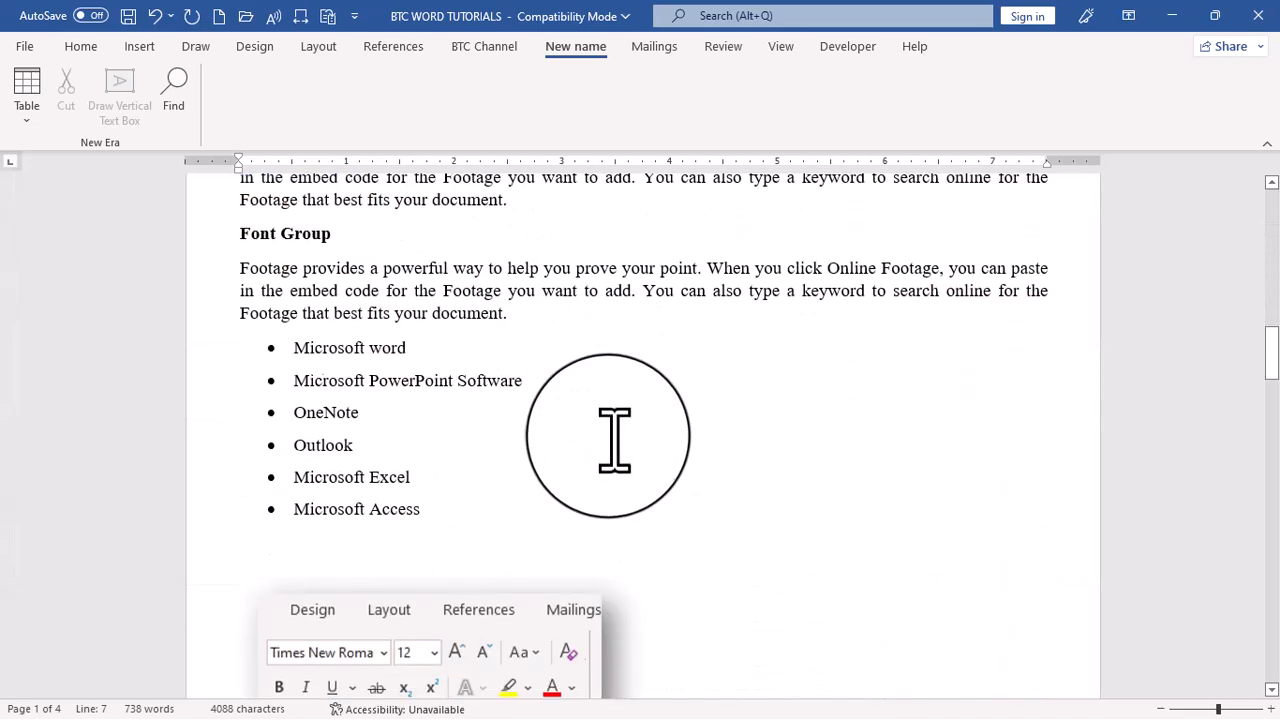
scroll(615, 420, down, 12)
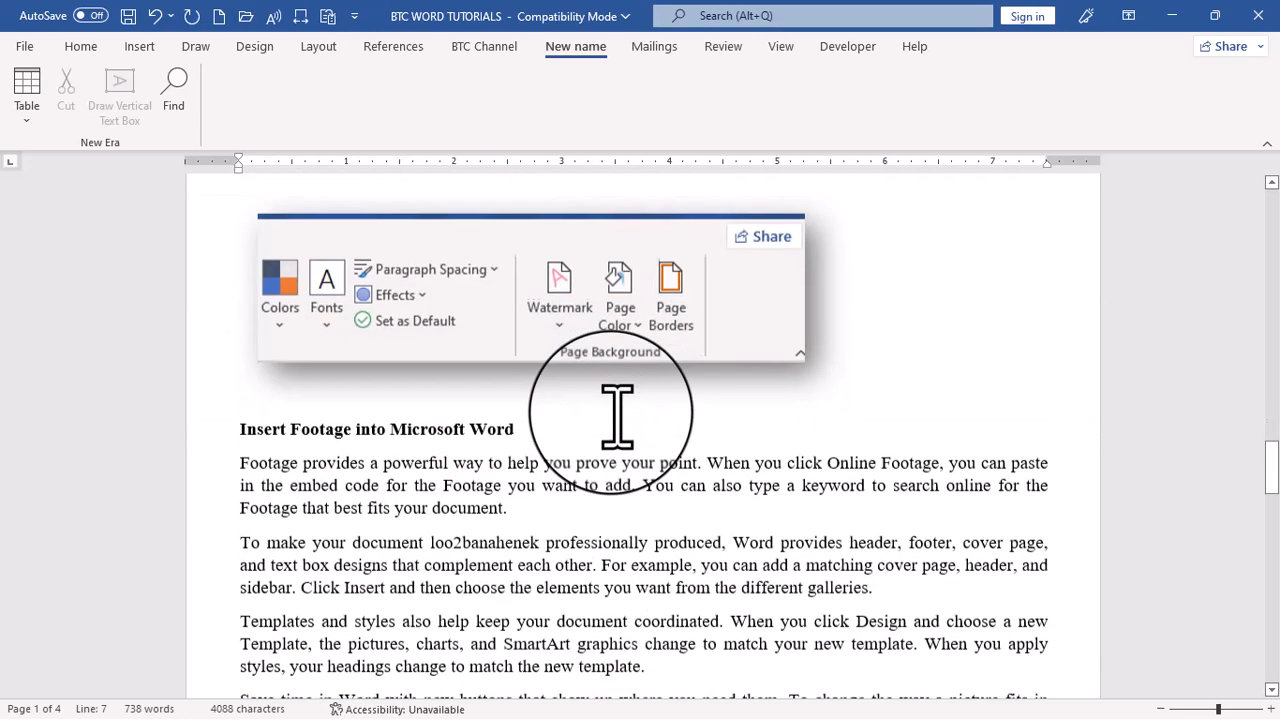
scroll(617, 410, down, 1)
click(545, 300)
key(Return)
key(Return)
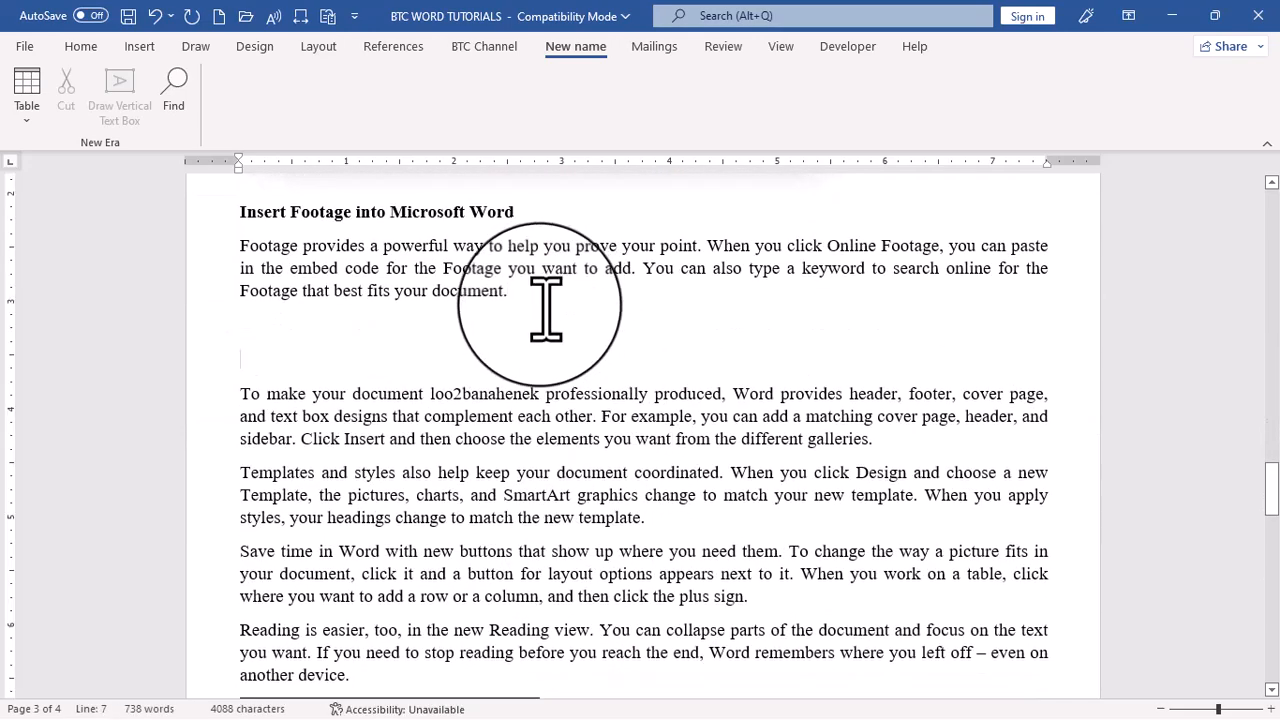
key(Up)
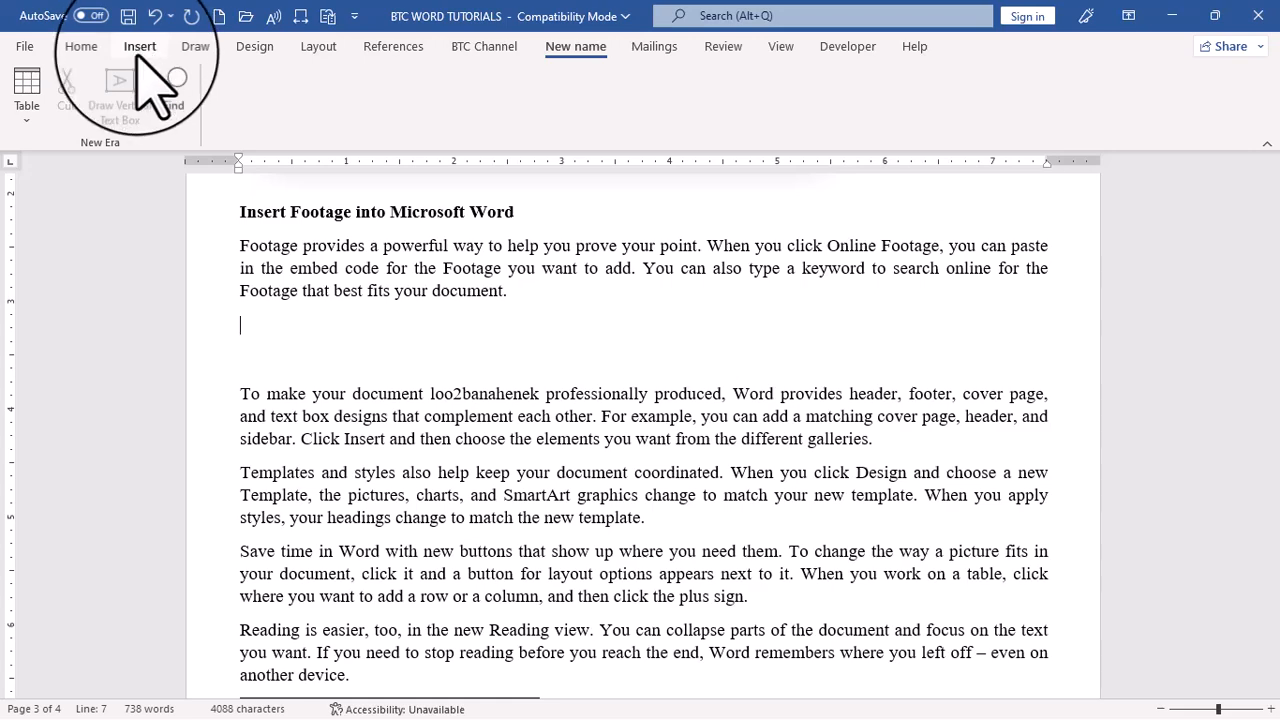
Insert a table with three columns and three rows on the empty line below the first Footage paragraph
click(139, 50)
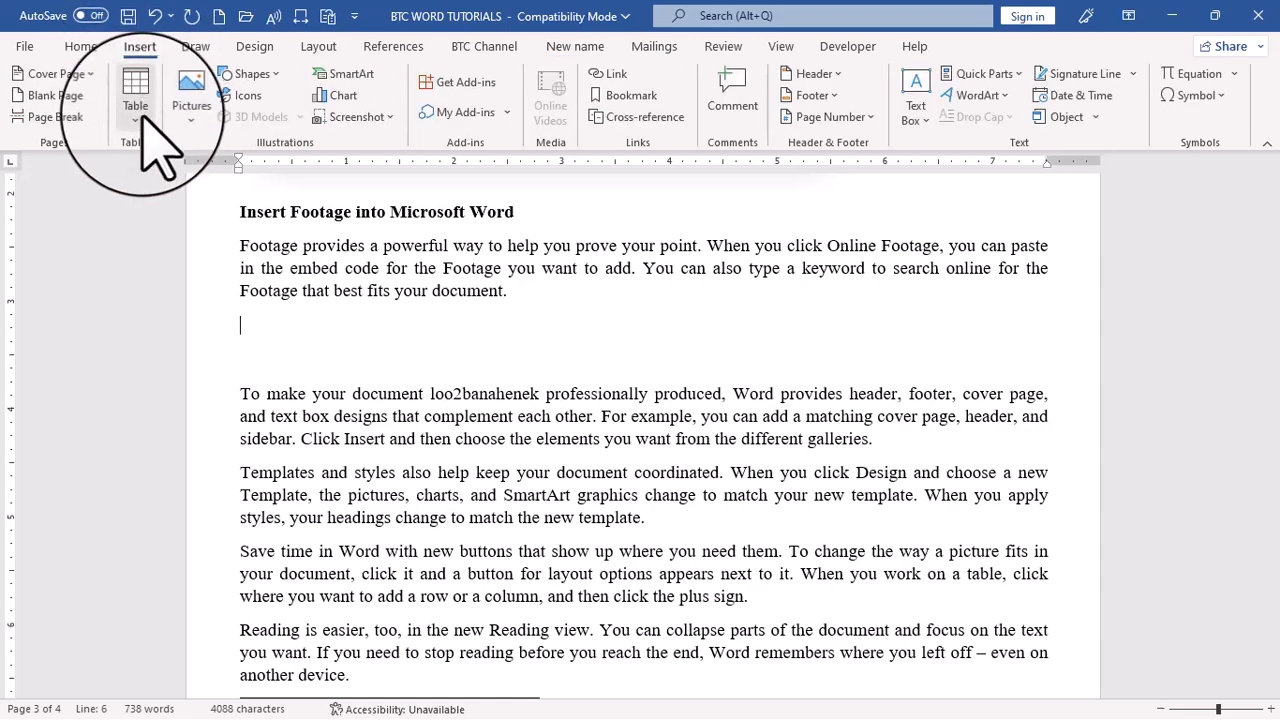
click(144, 122)
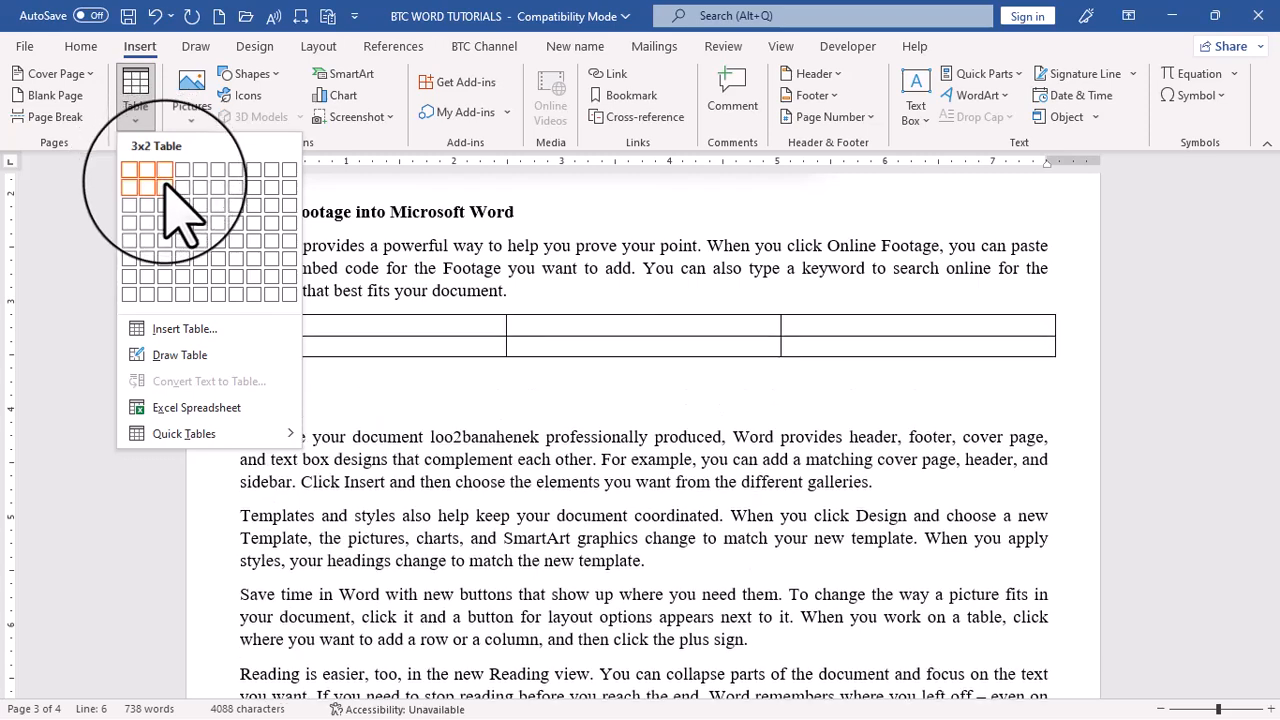
click(165, 204)
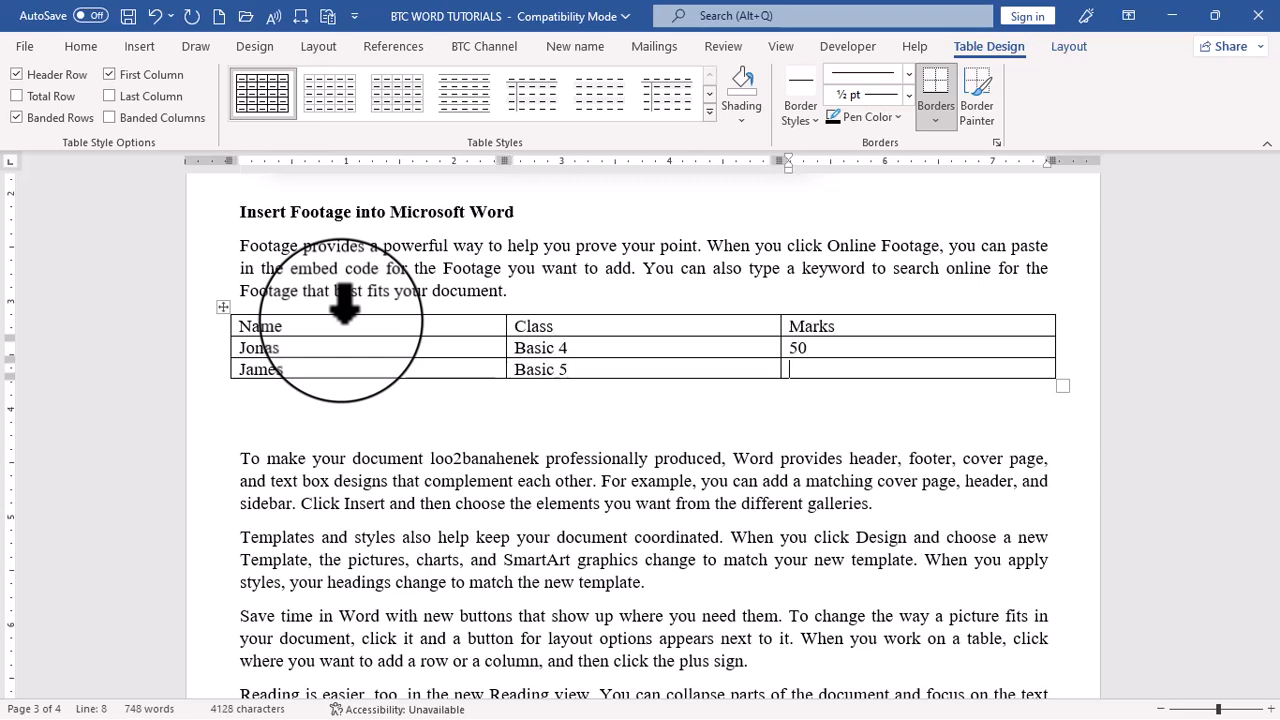
Enter 50 in the Marks cell of the table's last row and insert a new row below it
text(50)
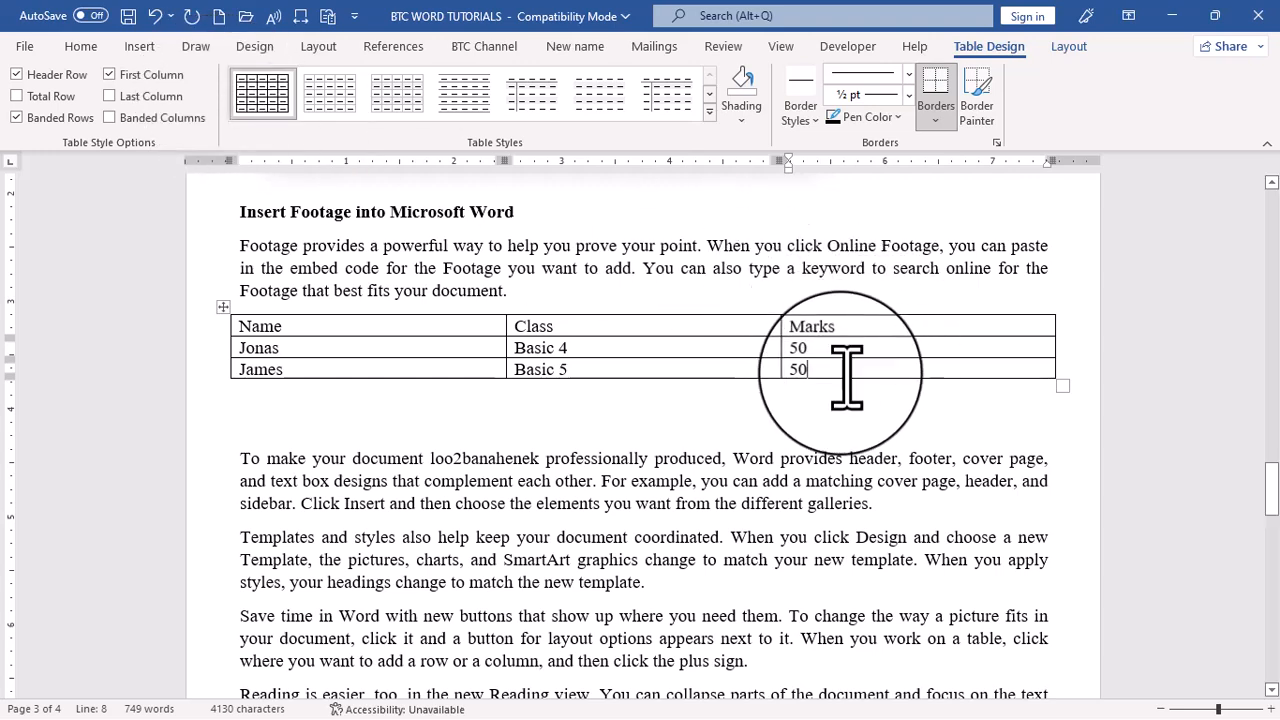
click(1068, 47)
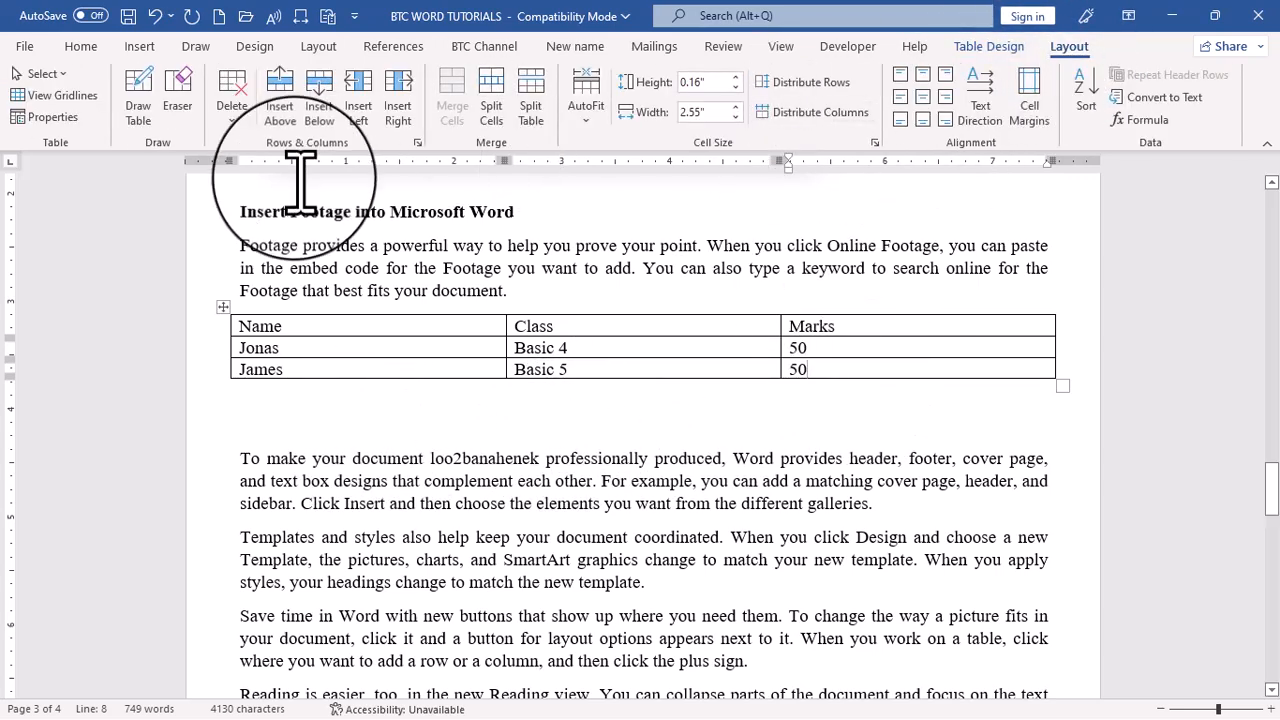
click(319, 110)
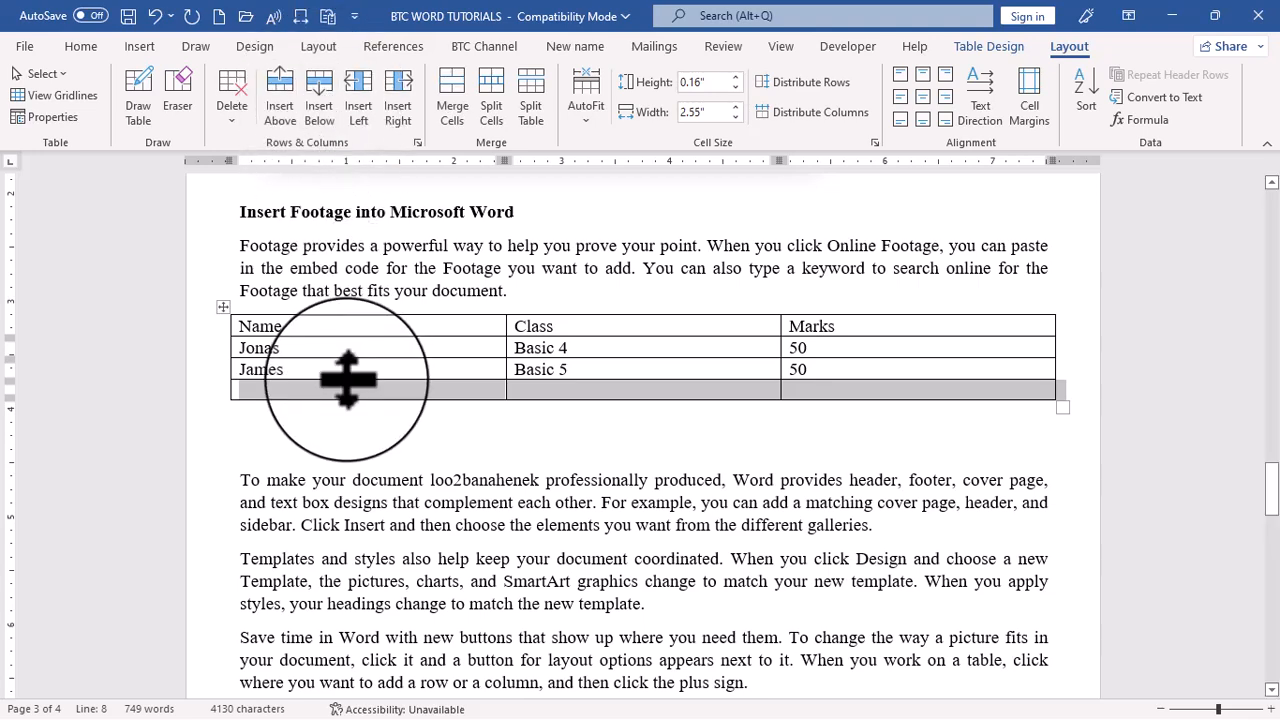
Enter Total in bold in the Class column of the new empty bottom row of the table
click(262, 390)
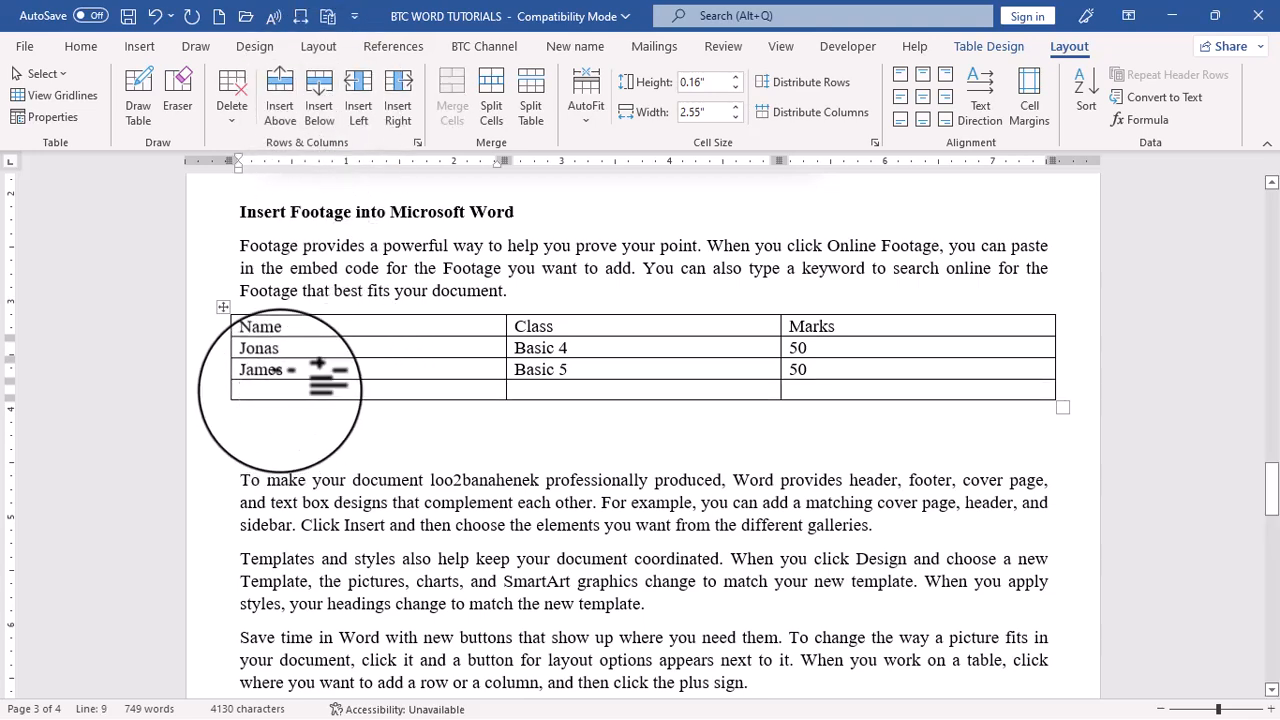
key(Tab)
text(Total)
key(Tab)
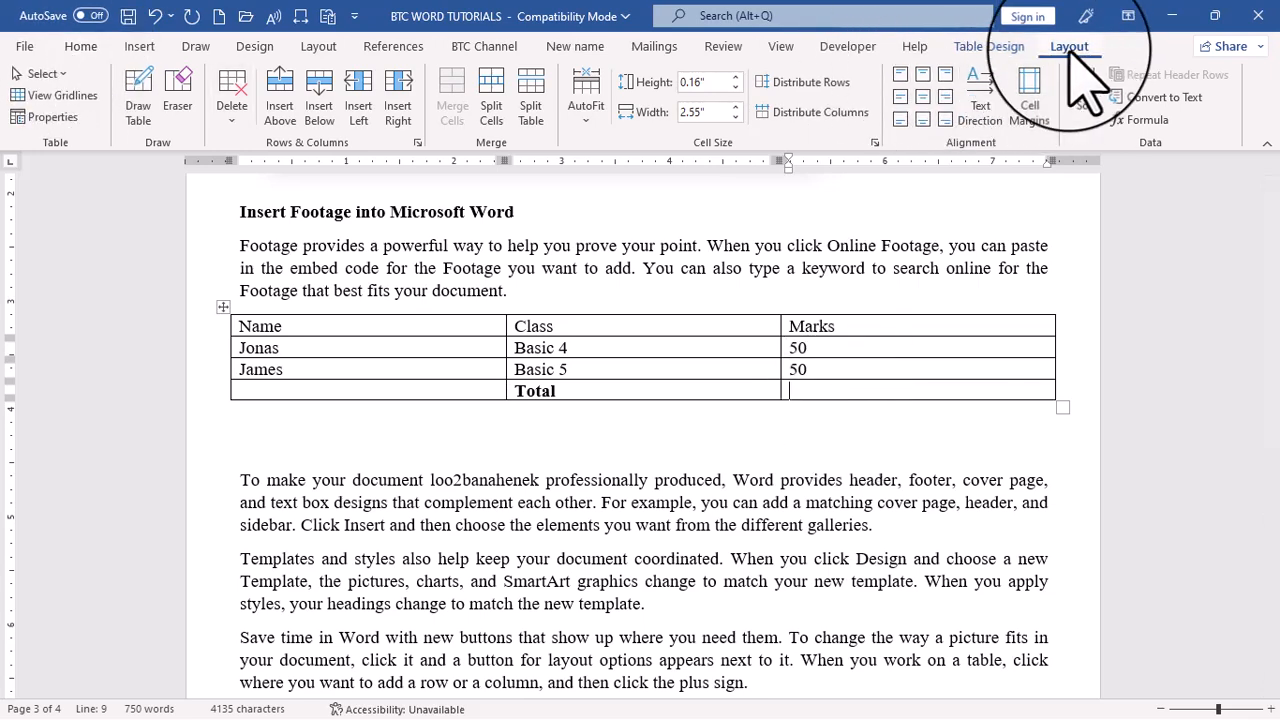
Insert the formula =SUM(ABOVE) in the Marks cell of the Total row and leave the table
click(1140, 119)
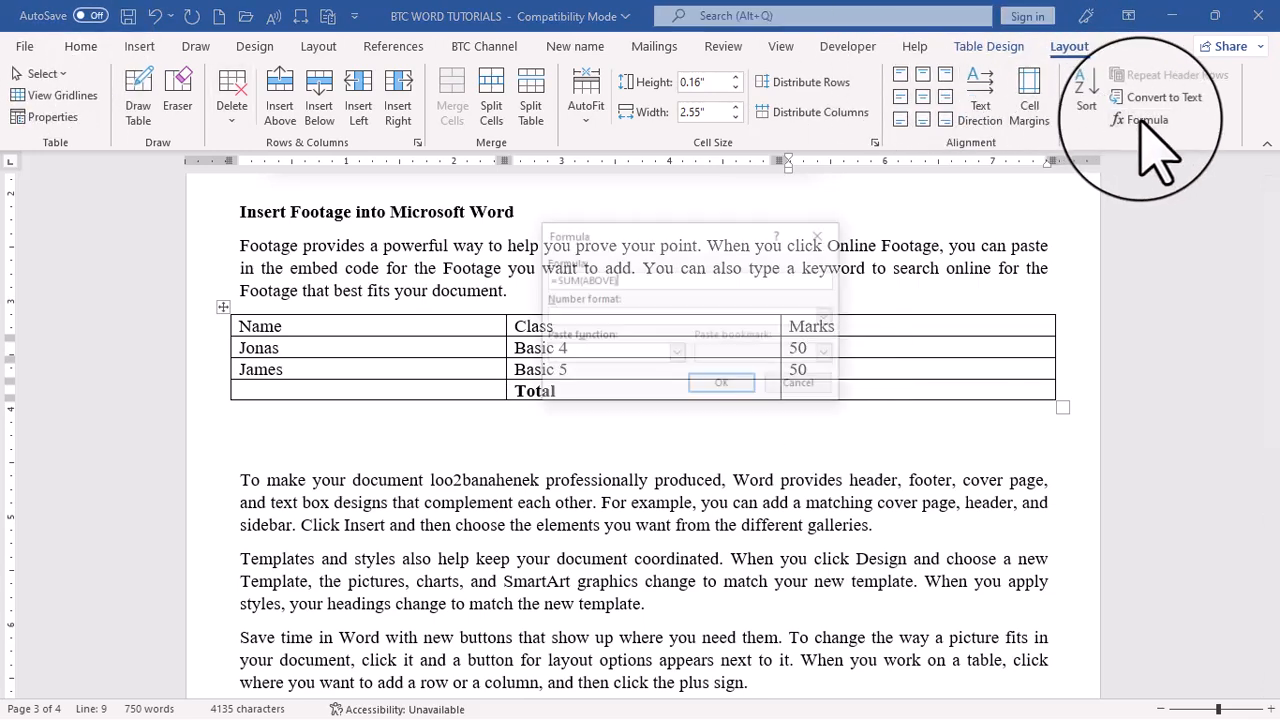
drag(709, 237, 1073, 130)
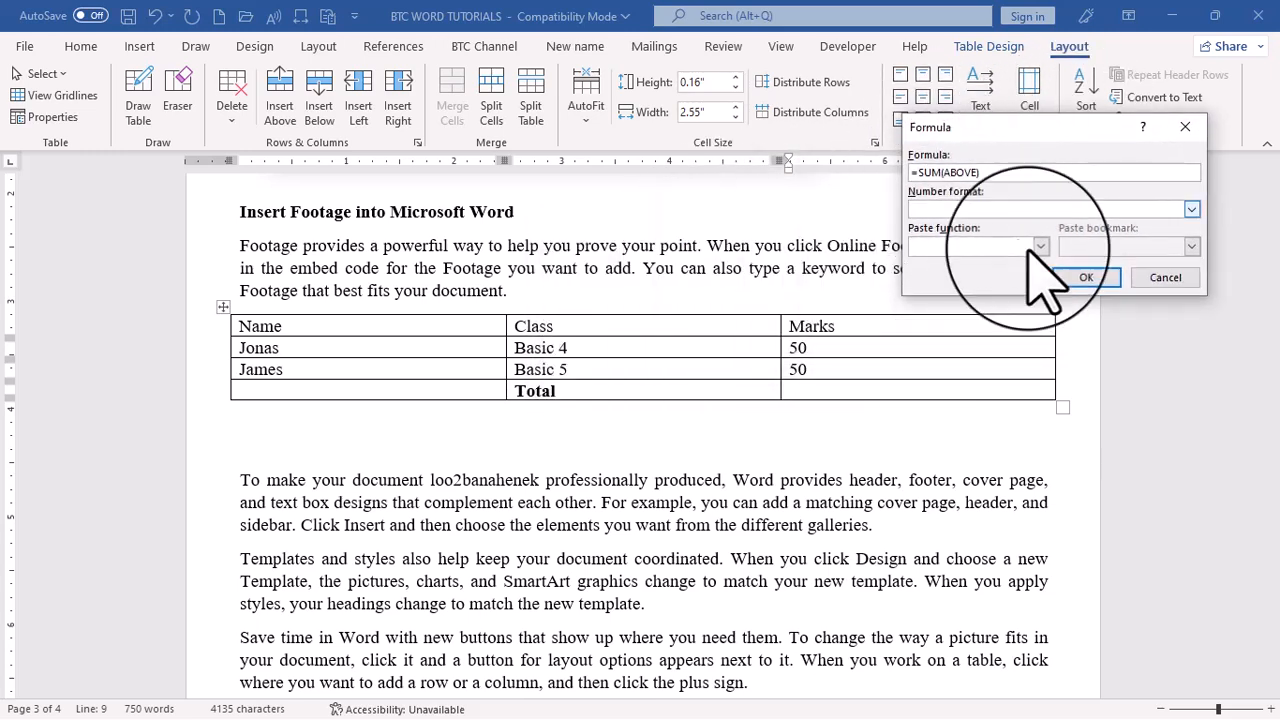
click(1087, 280)
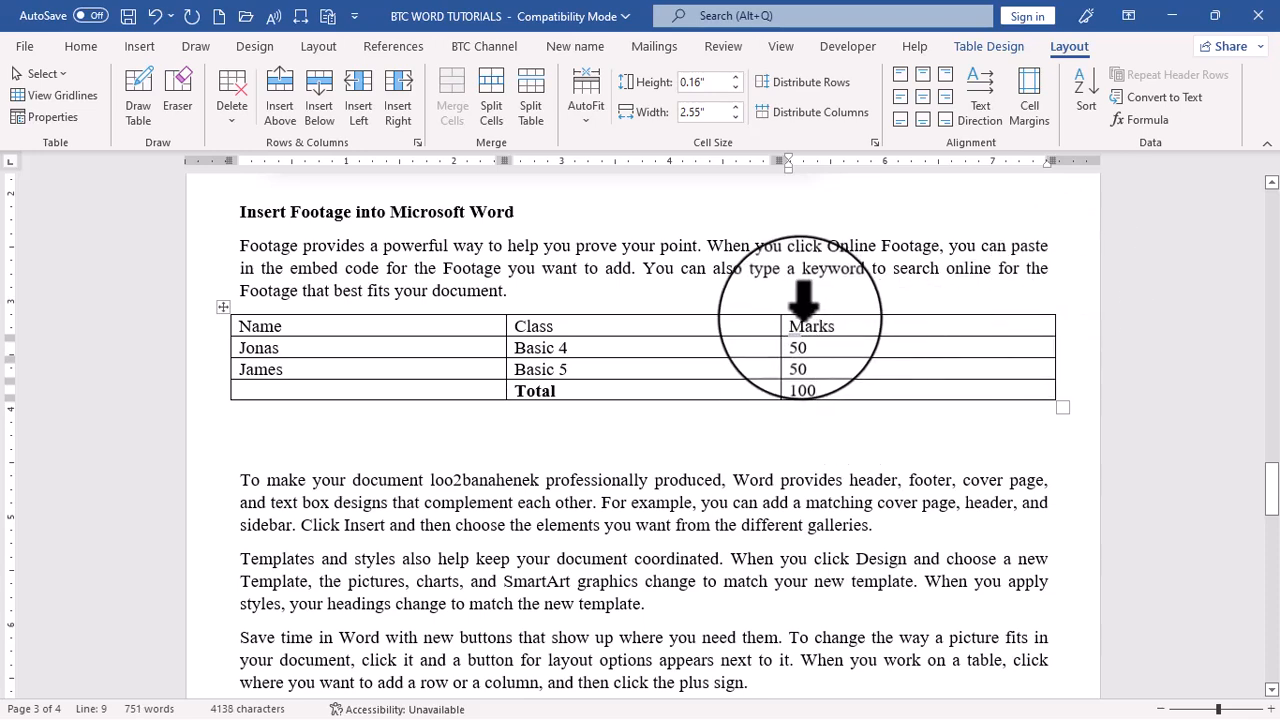
click(667, 478)
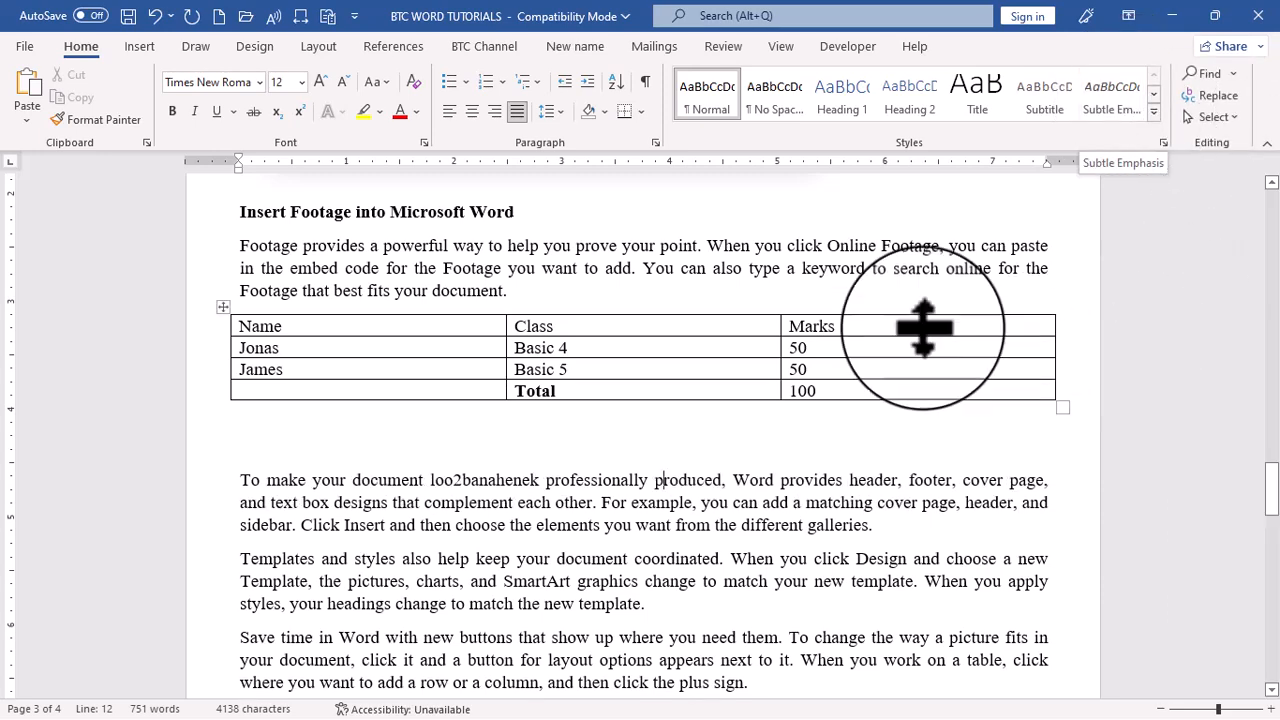
Print the document with the Microsoft Print to PDF printer
click(25, 47)
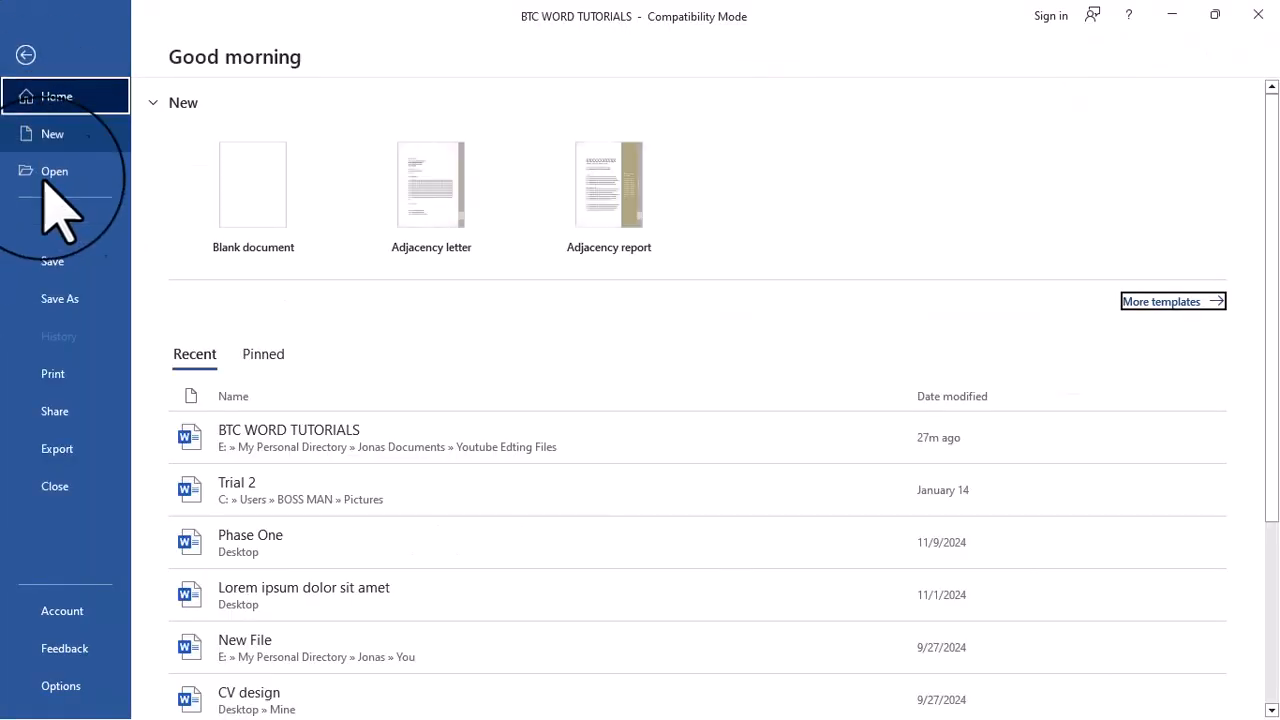
click(55, 376)
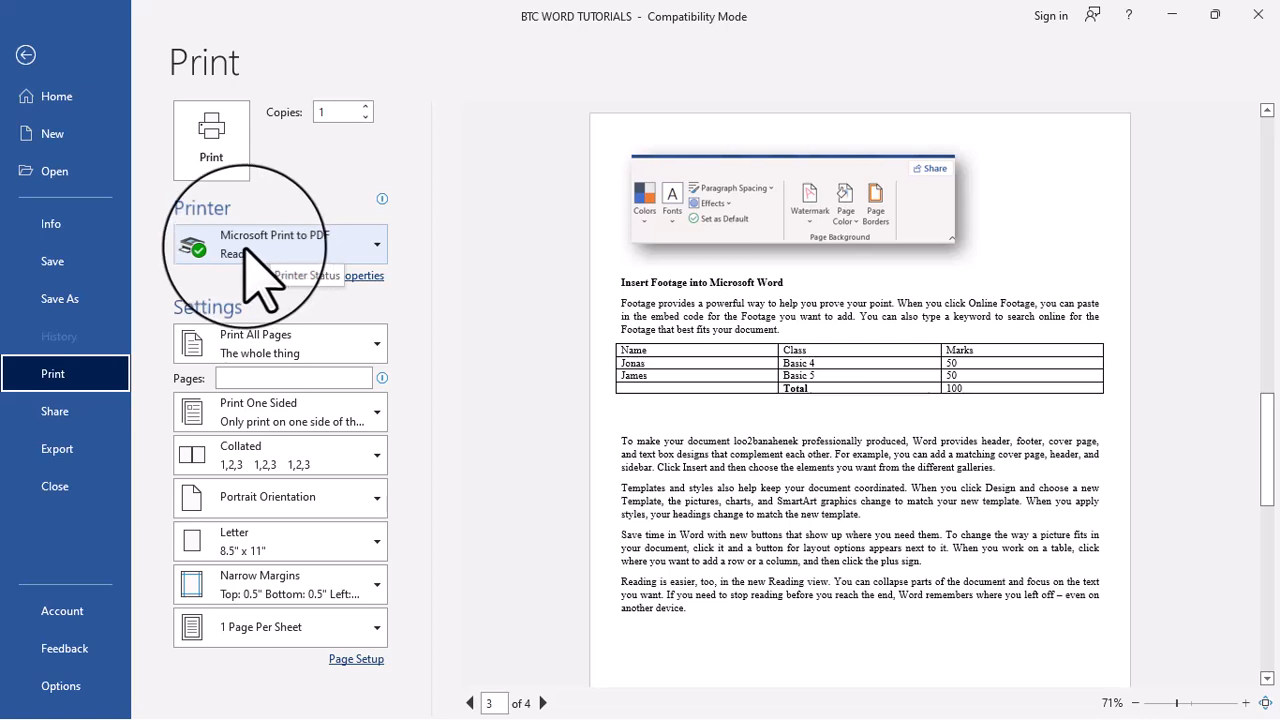
click(337, 248)
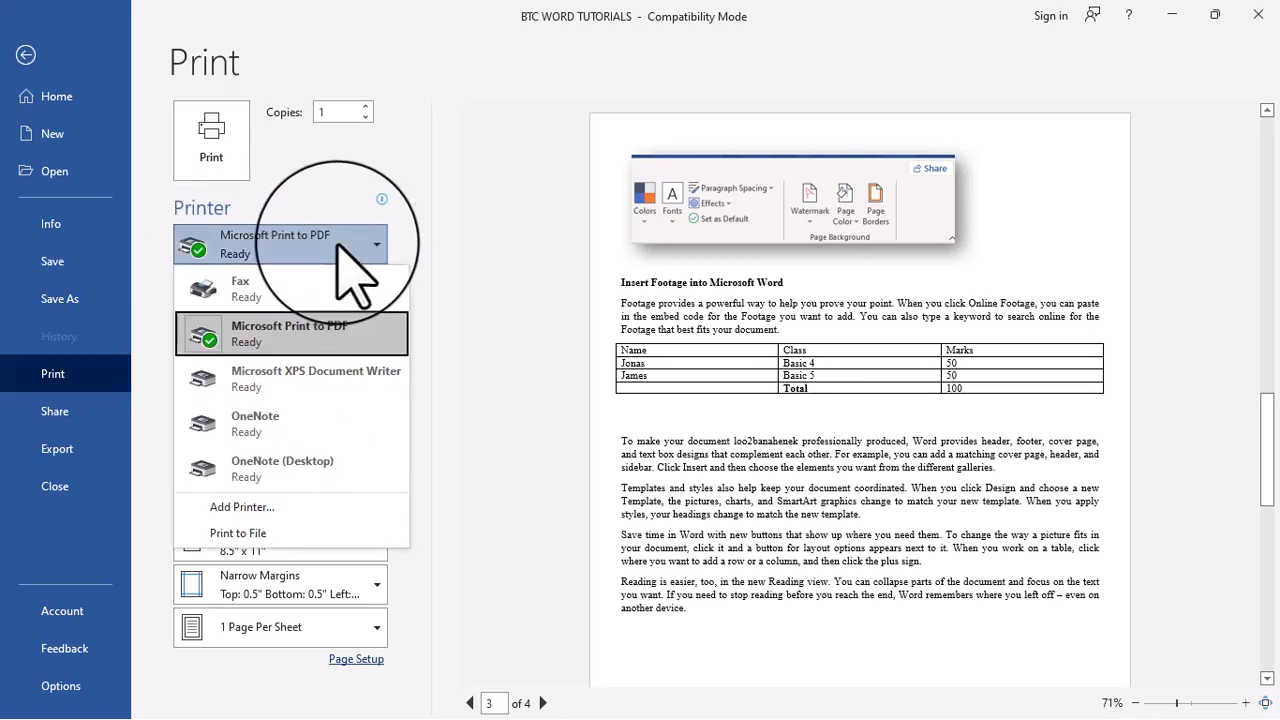
click(290, 330)
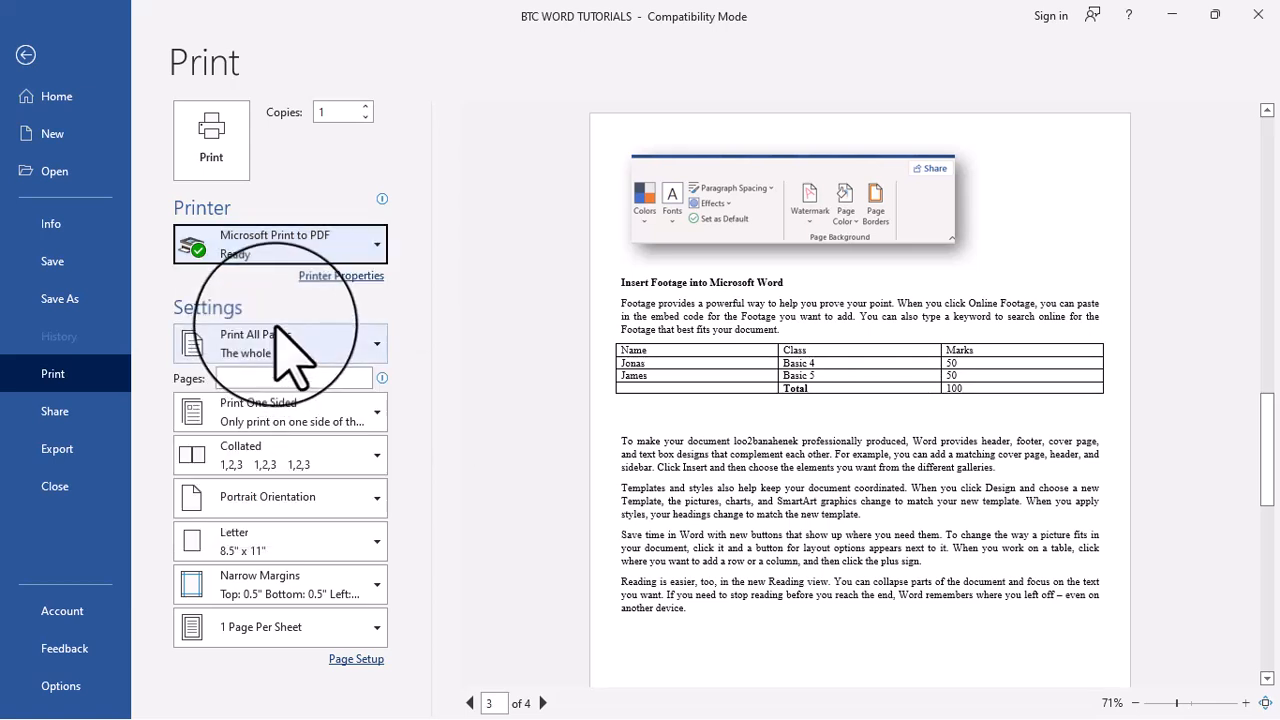
click(208, 158)
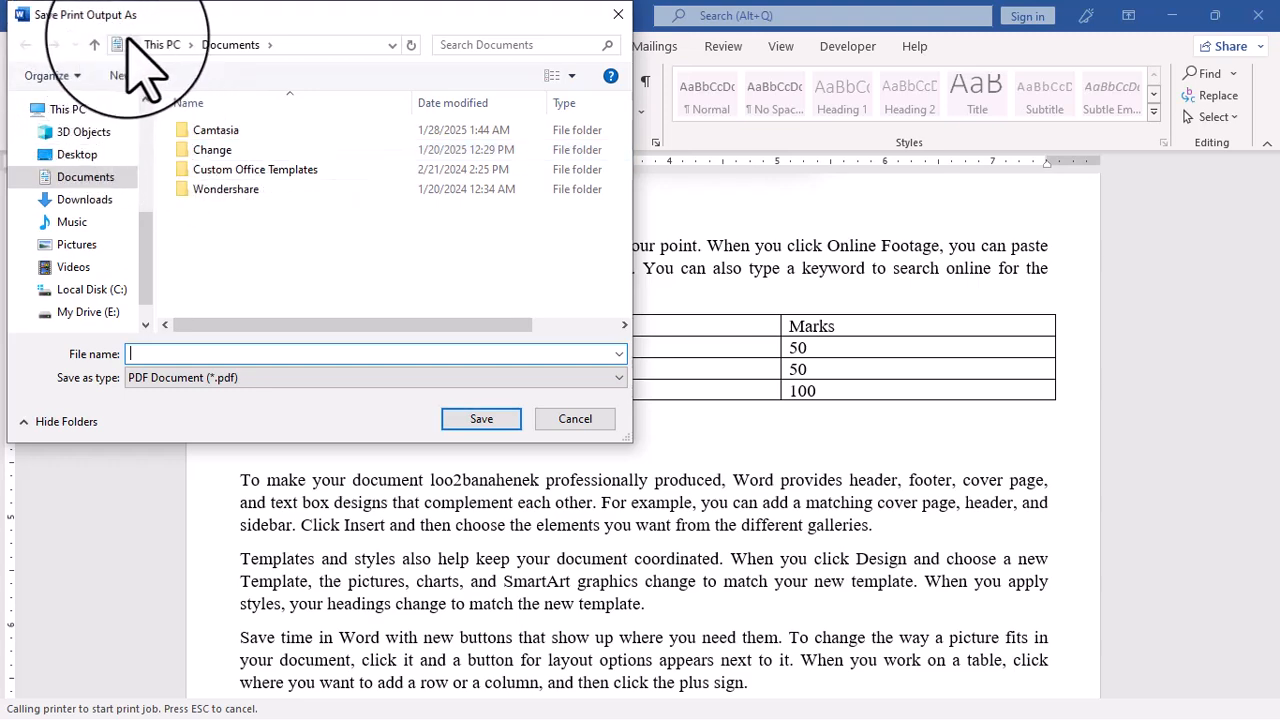
Save the print output as a PDF named Joe on the Desktop, and minimize the document window
click(77, 156)
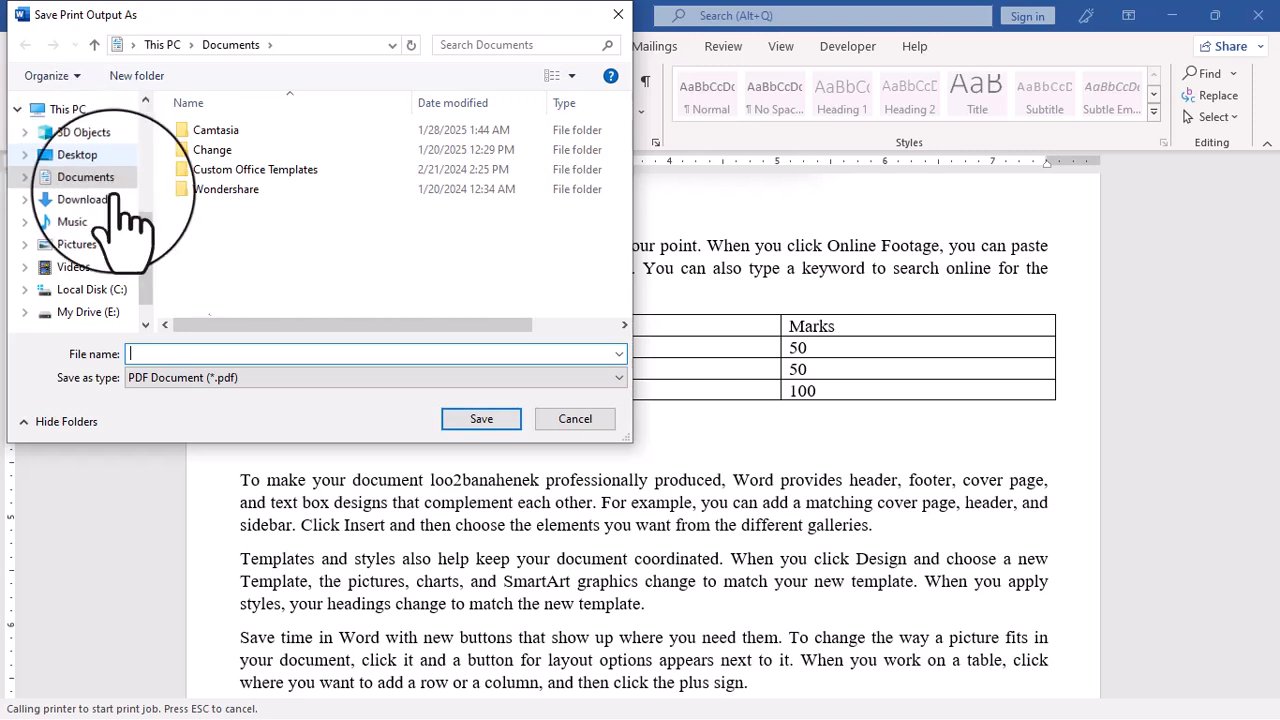
click(196, 353)
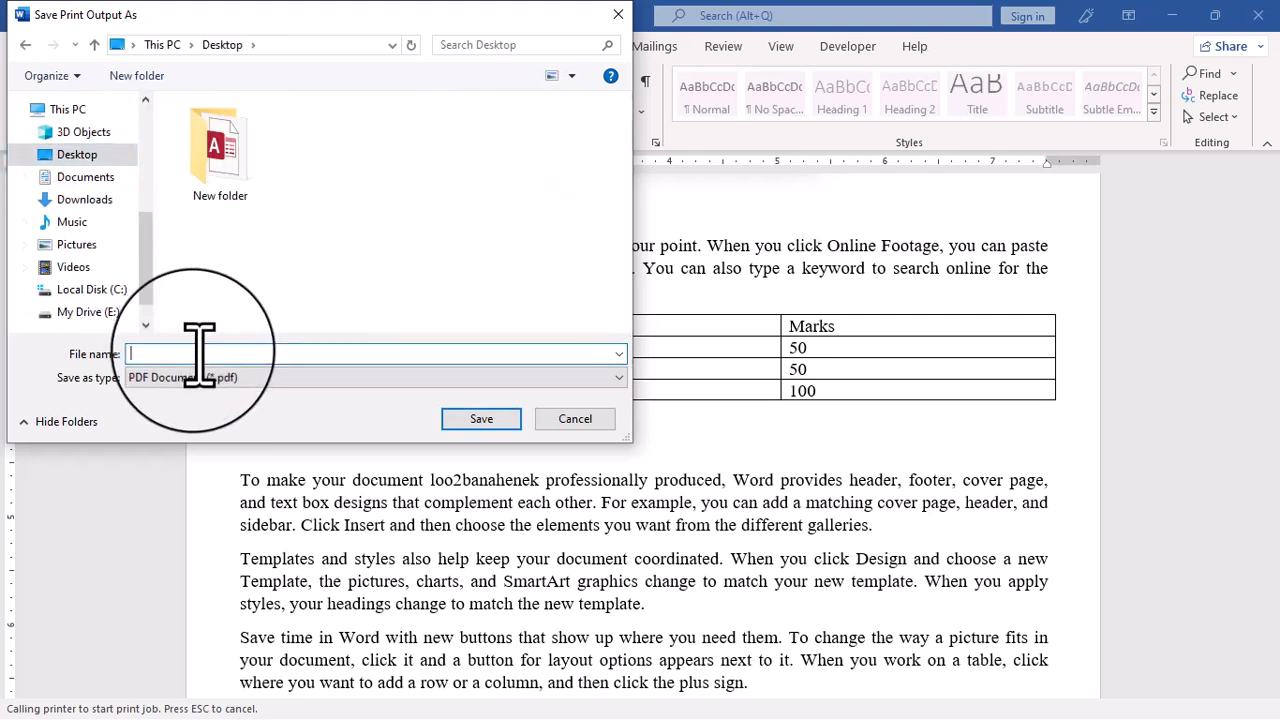
text(Joe)
click(470, 420)
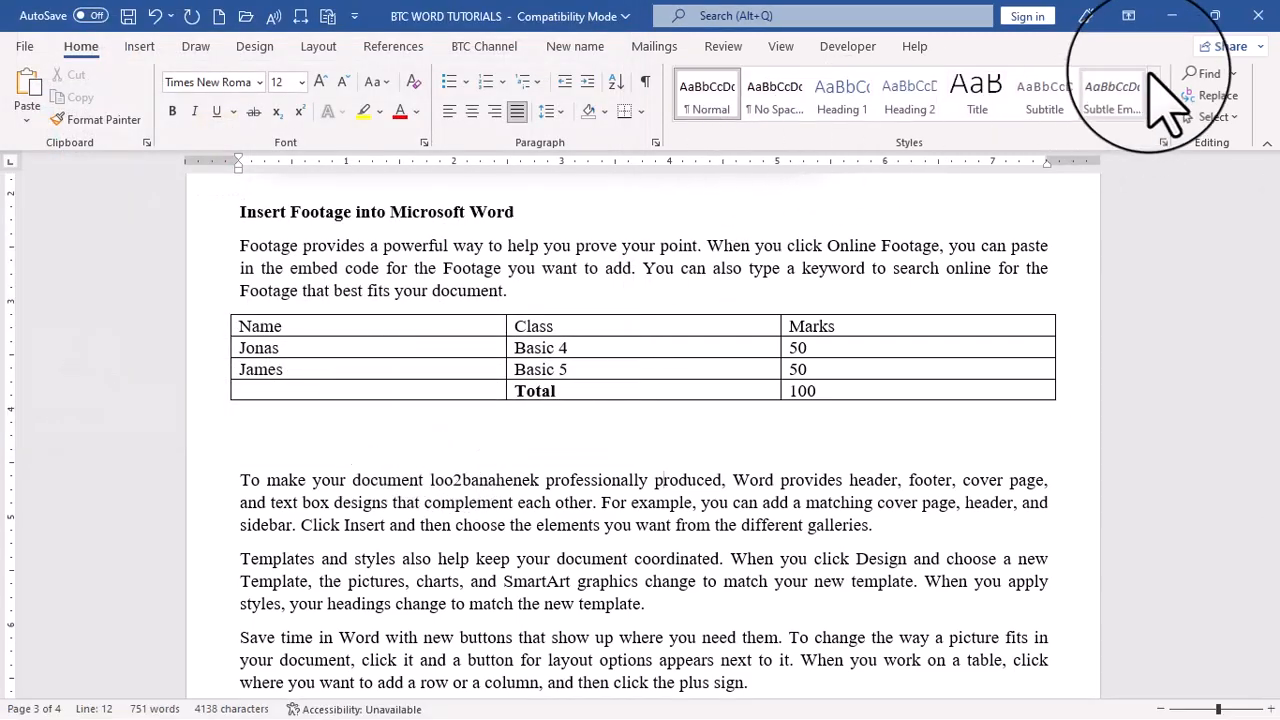
click(1172, 16)
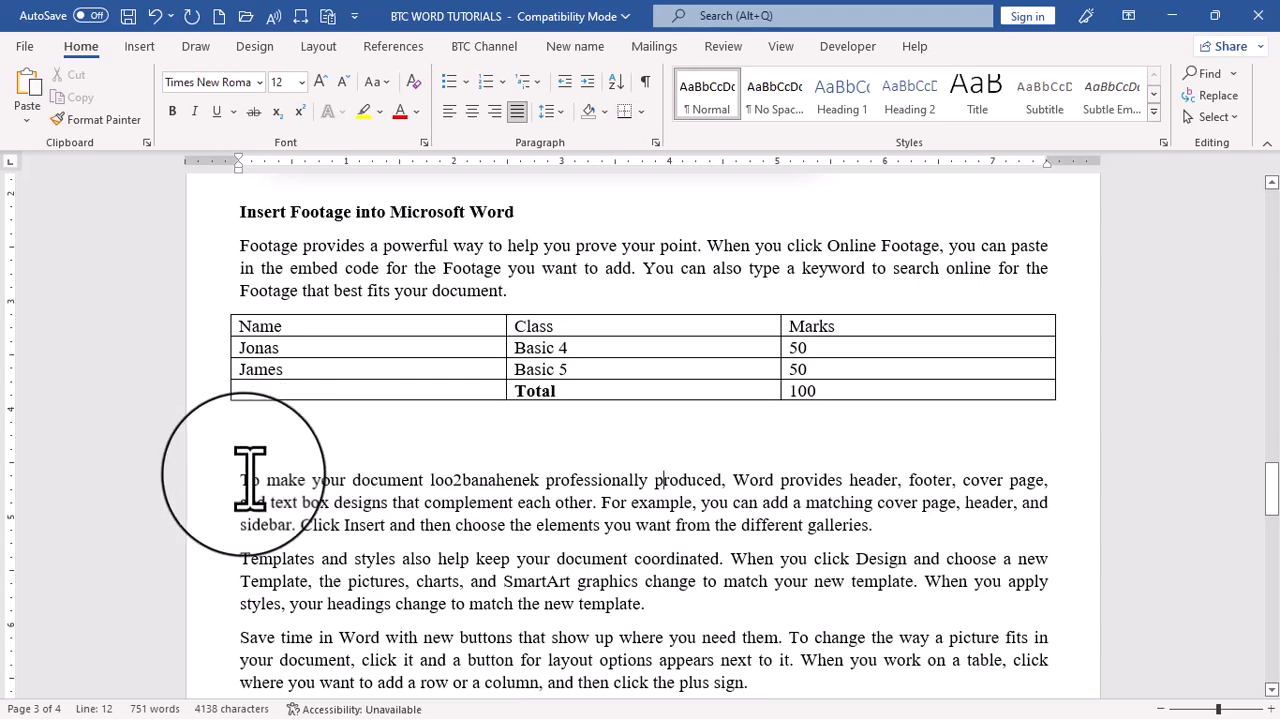
Add 1456 on its own line above the paragraph starting "To make your document" and enclose the number in field braces
text(1456)
key(Return)
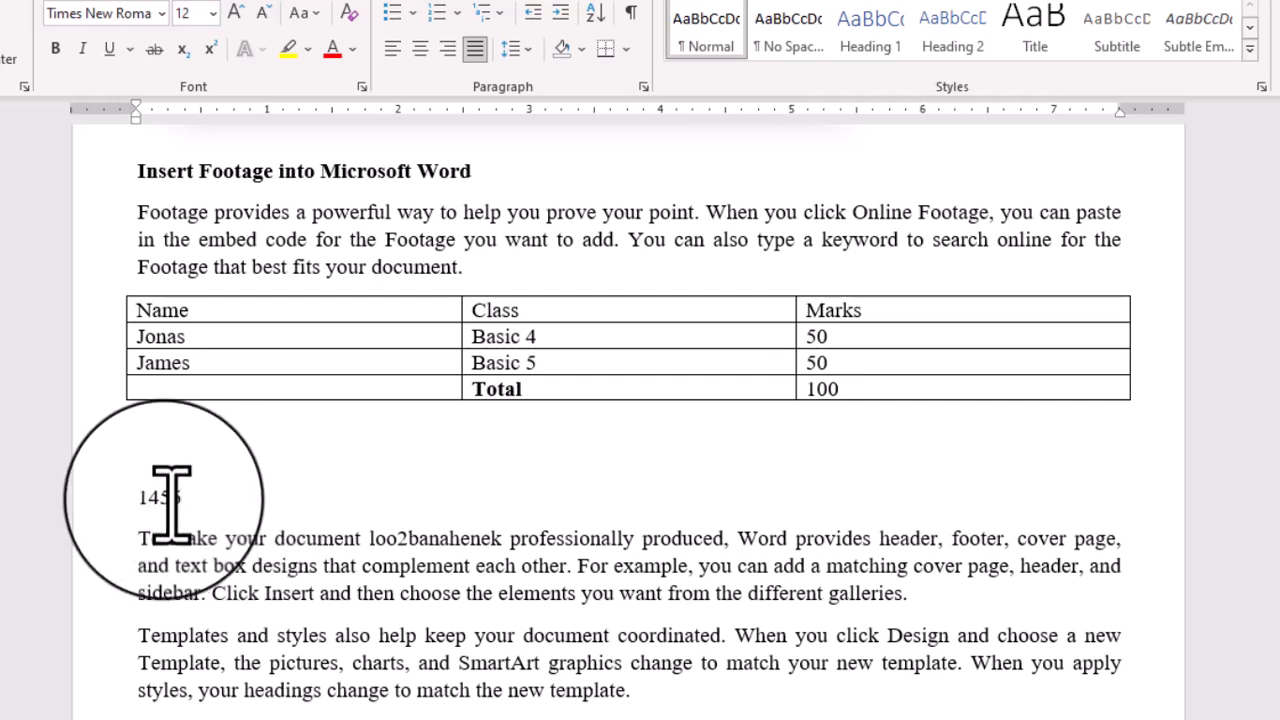
double_click(170, 497)
key(ctrl+F9)
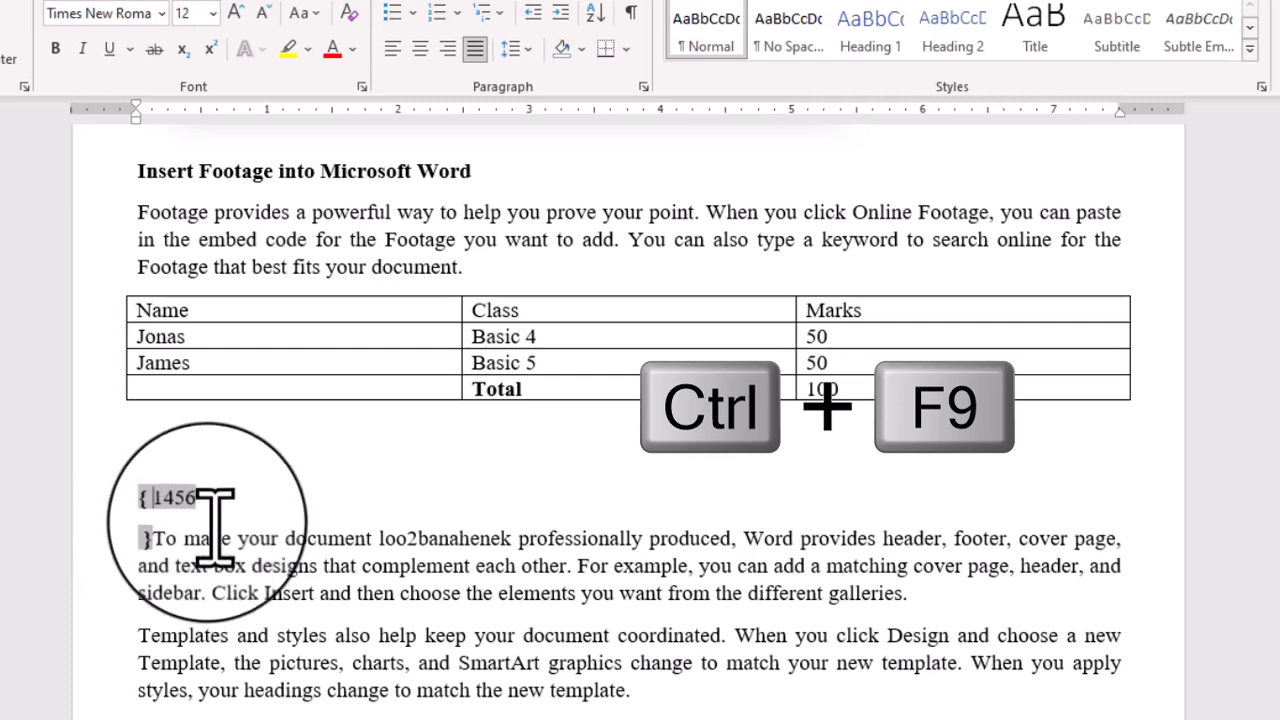
Complete the field code around the number so that it reads =1456\*cardtext
text(=)
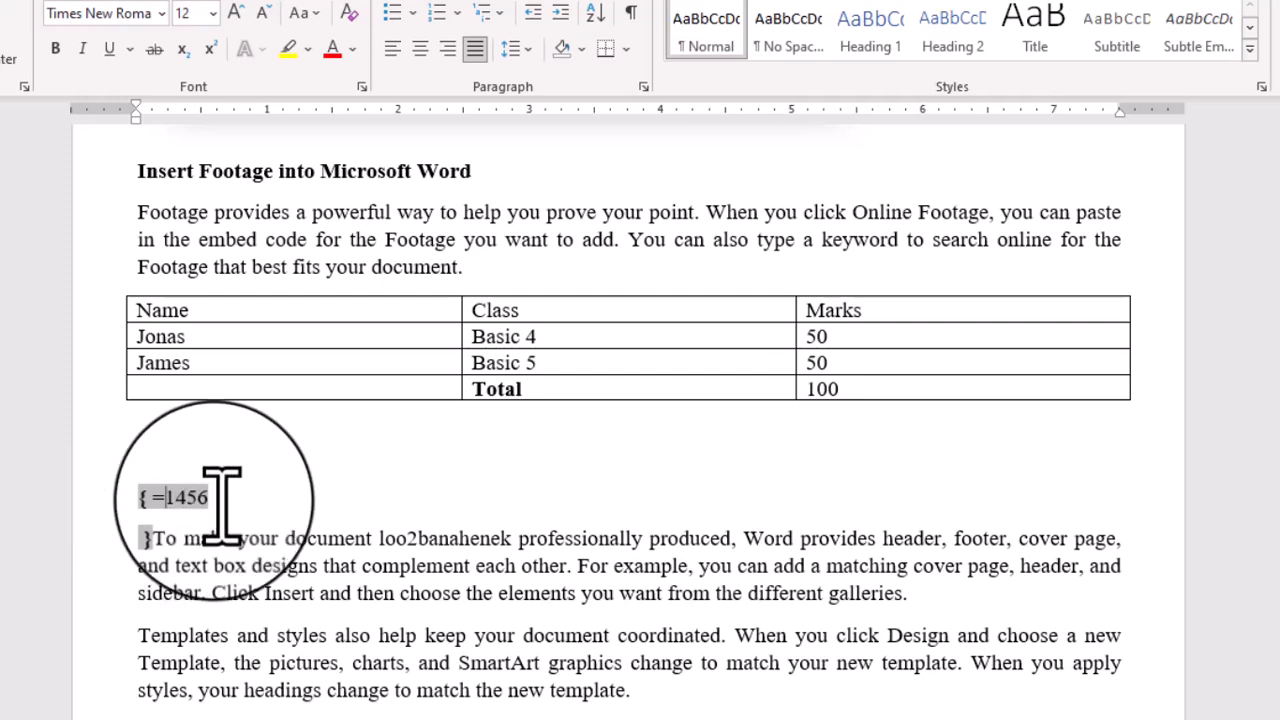
key(Right)
key(Right)
key(Right)
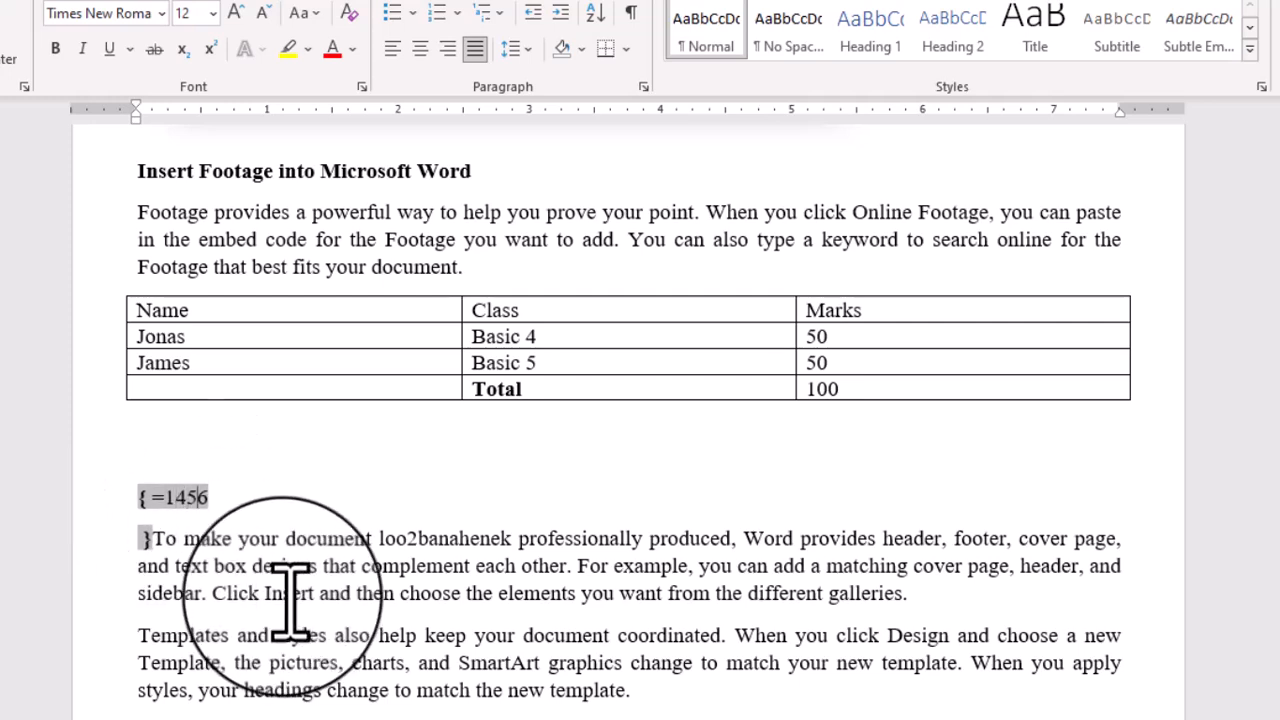
key(Right)
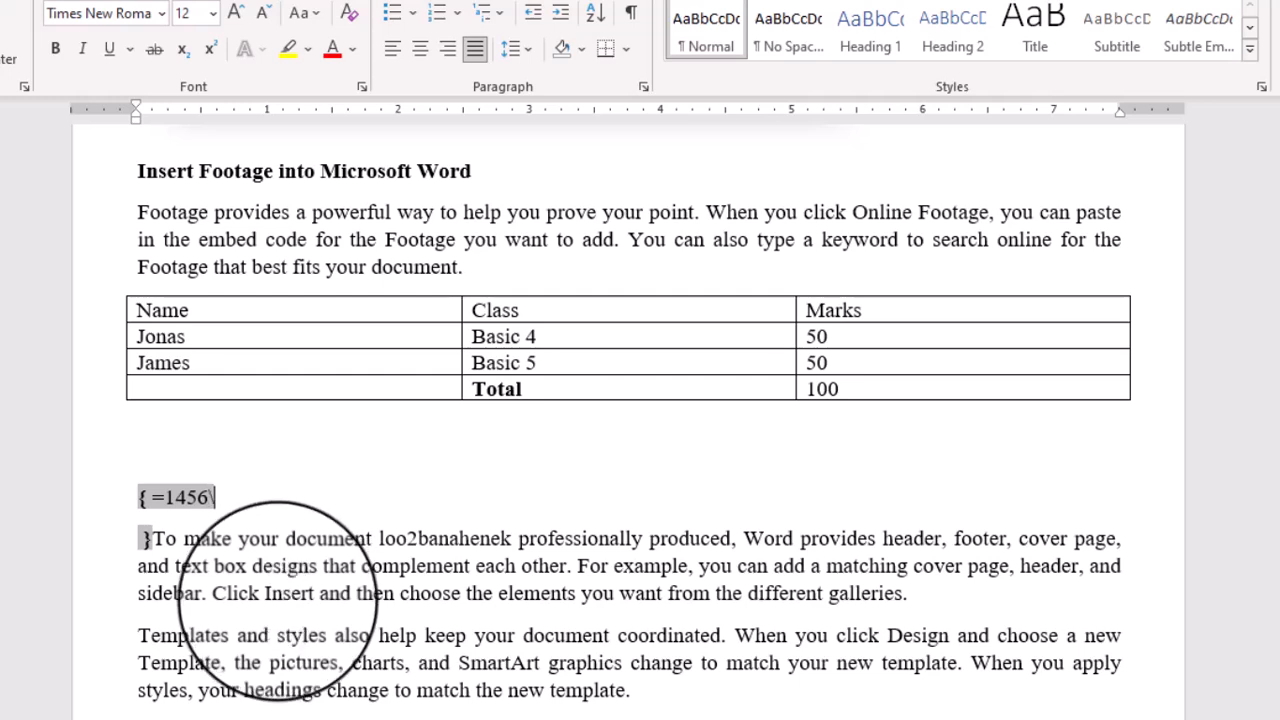
text(\)
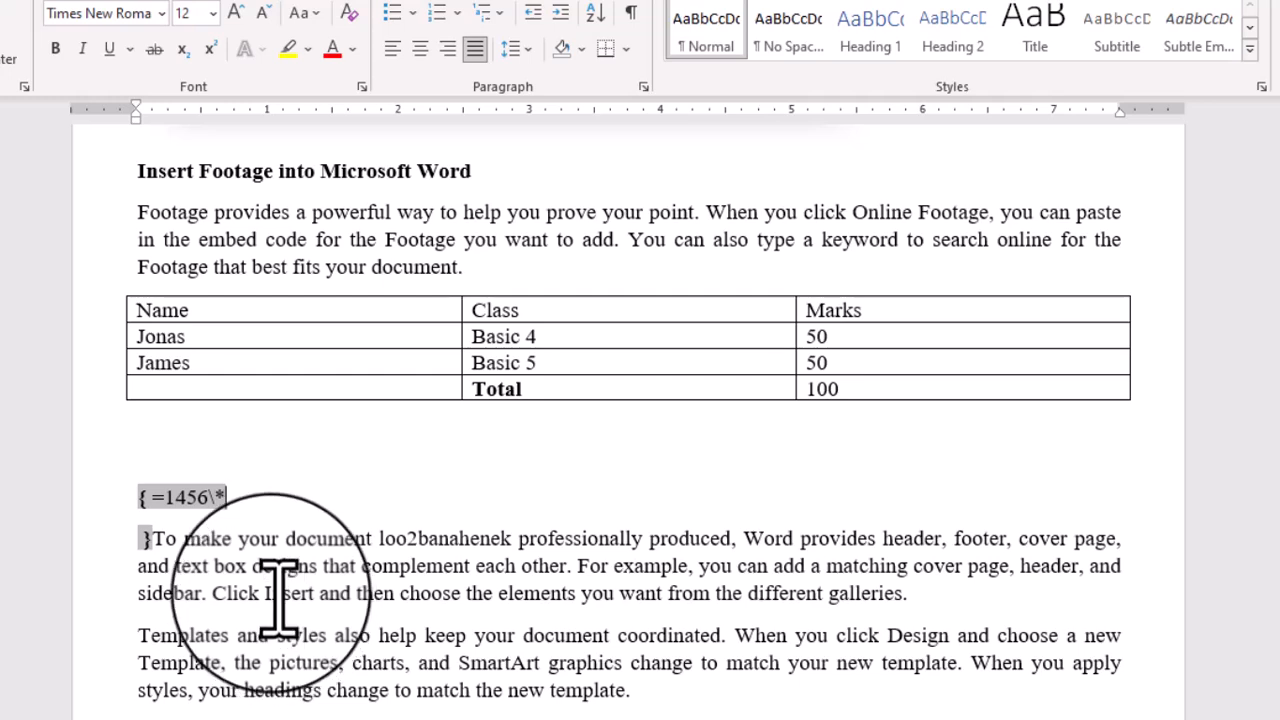
text(*cardtext)
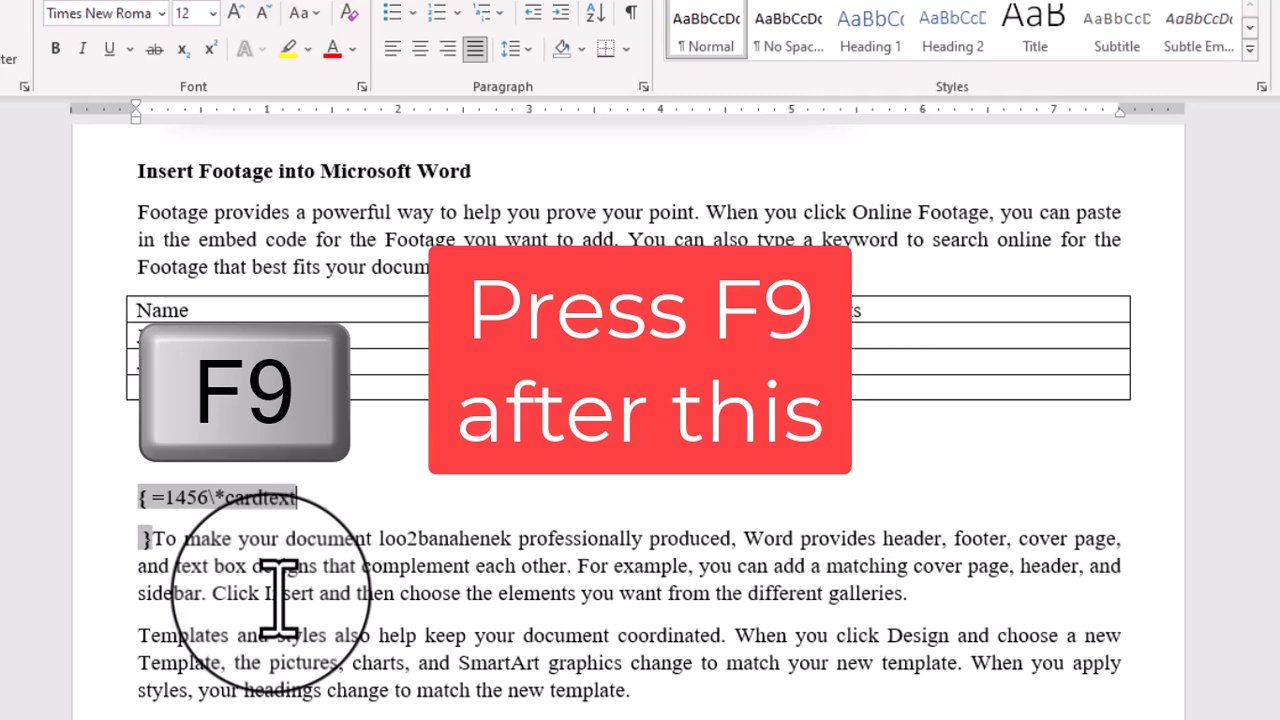